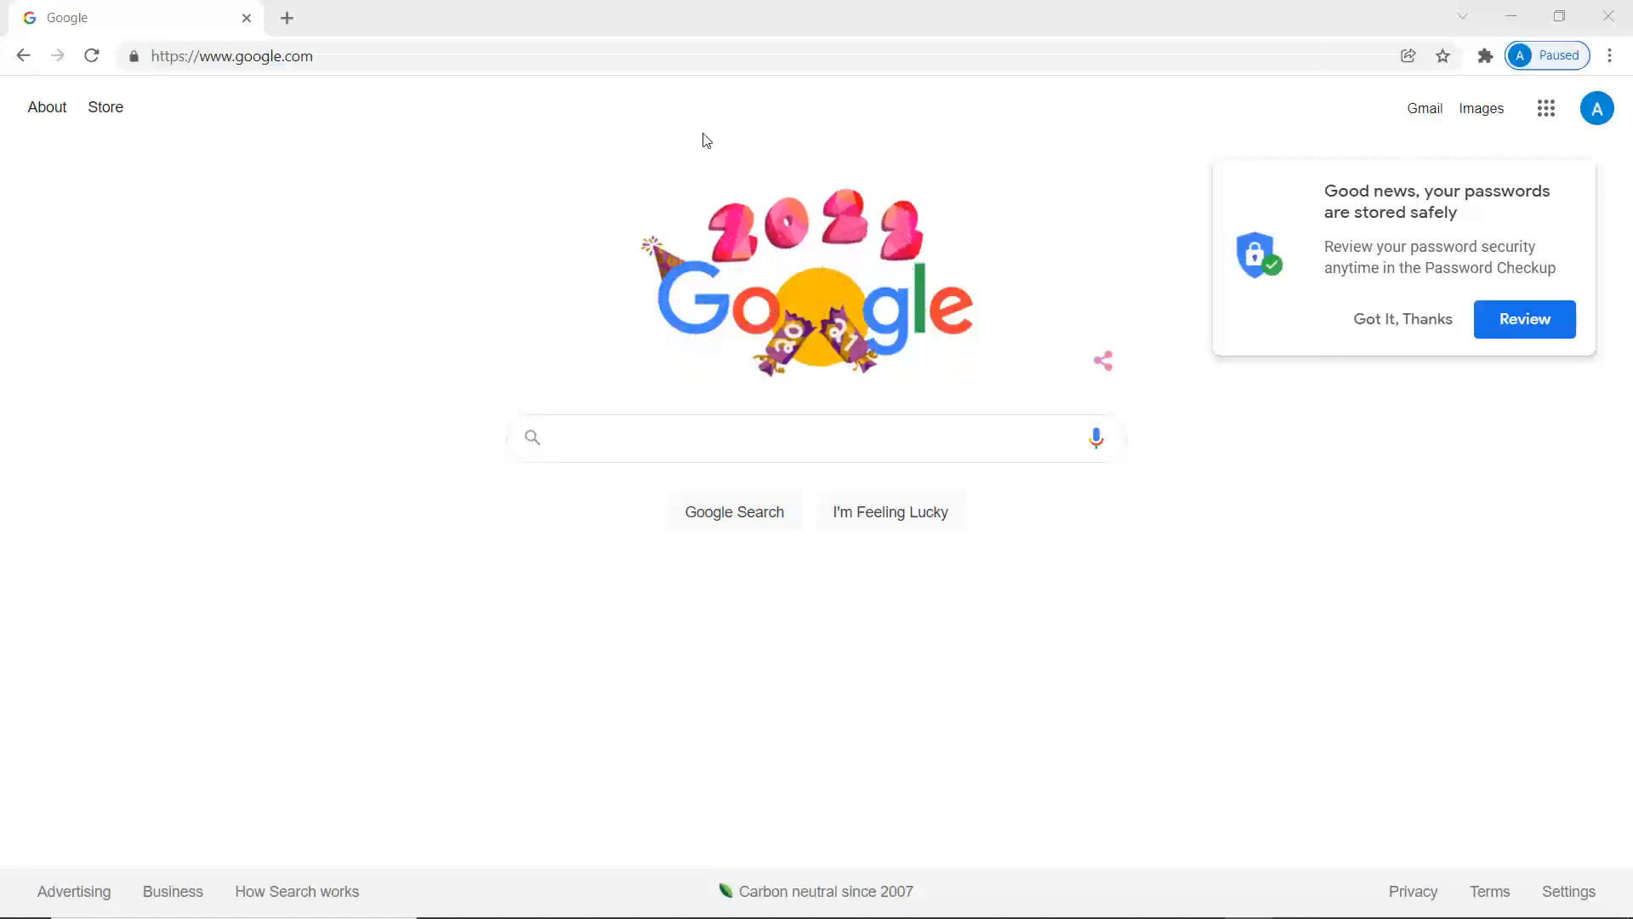
{"action": "left_click", "coordinate": [637, 61]}
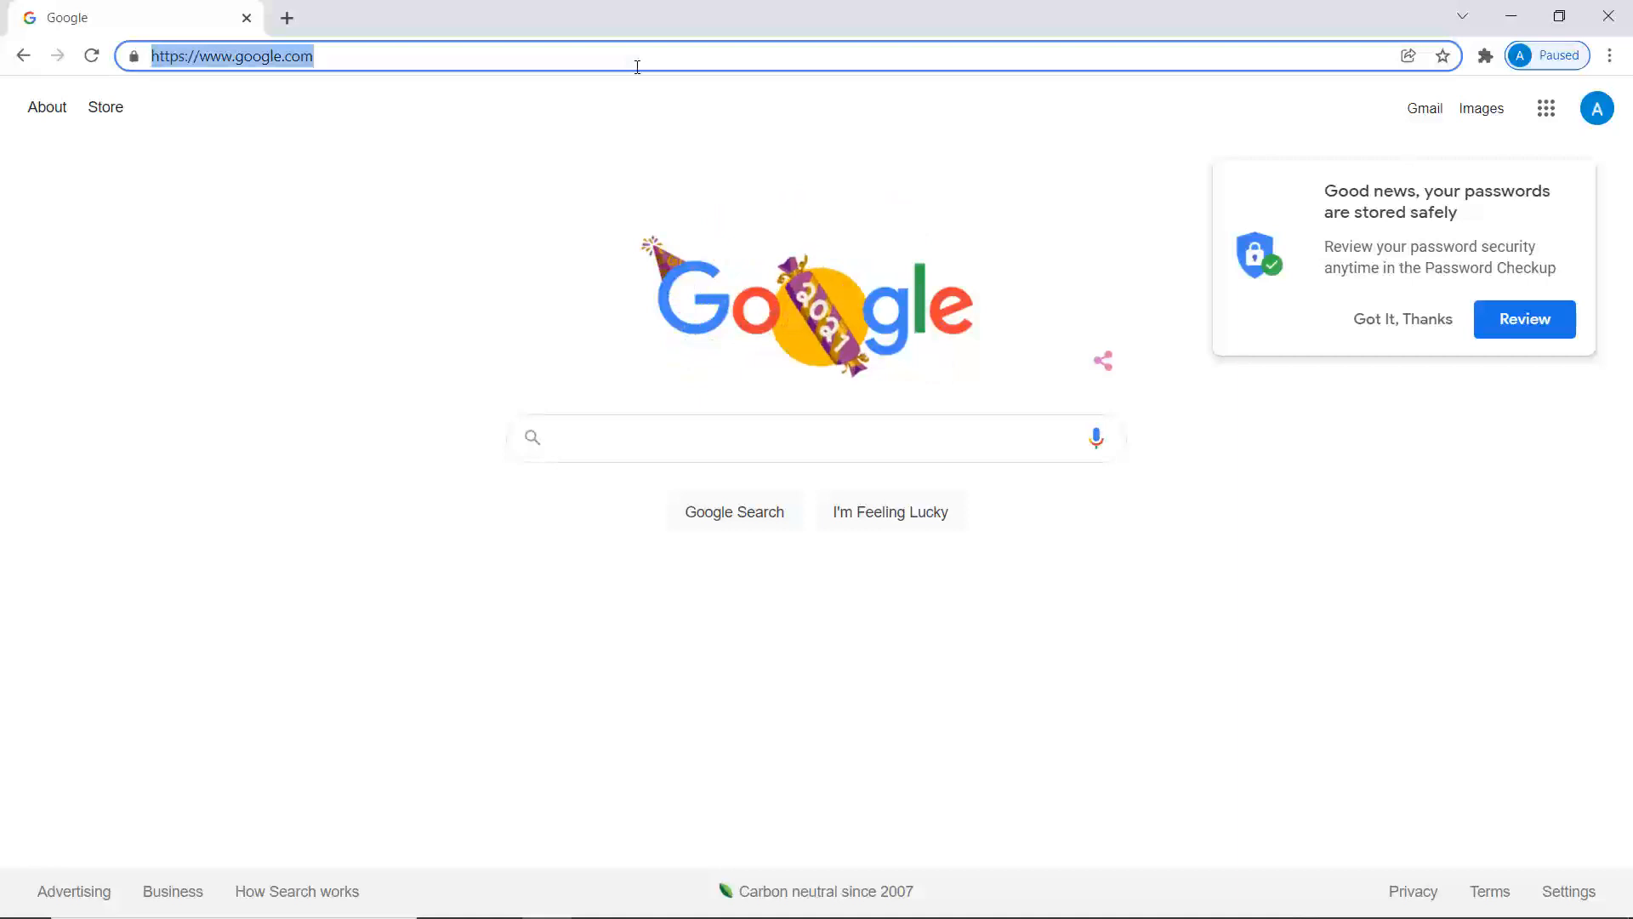
{"action": "type", "text": "www.sto"}
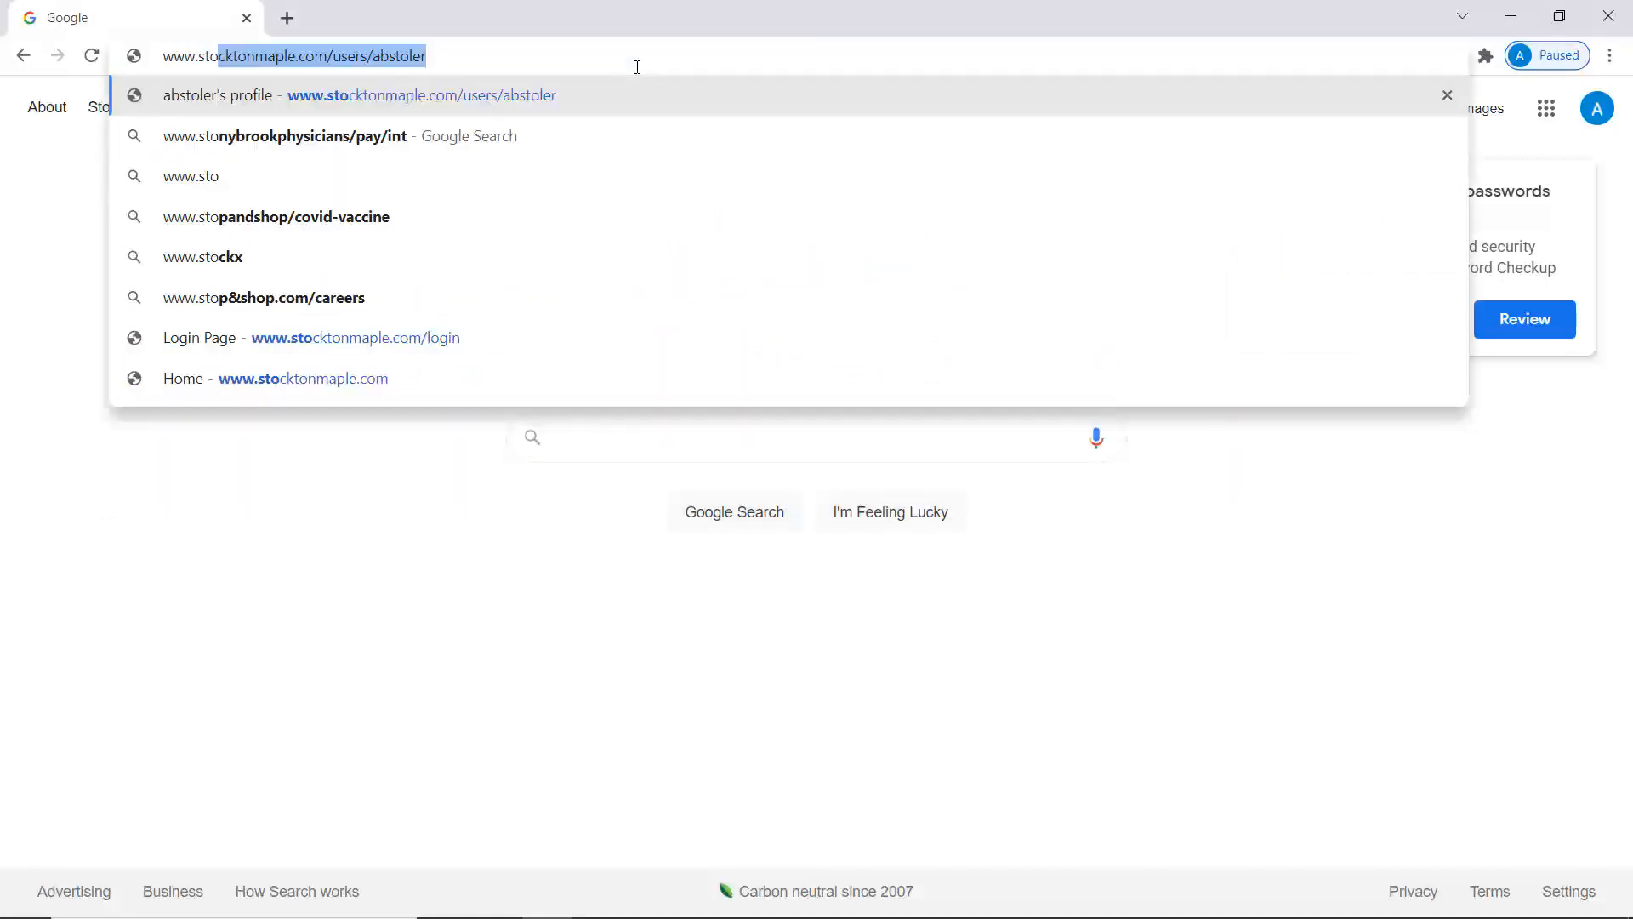
{"action": "type", "text": "ckt"}
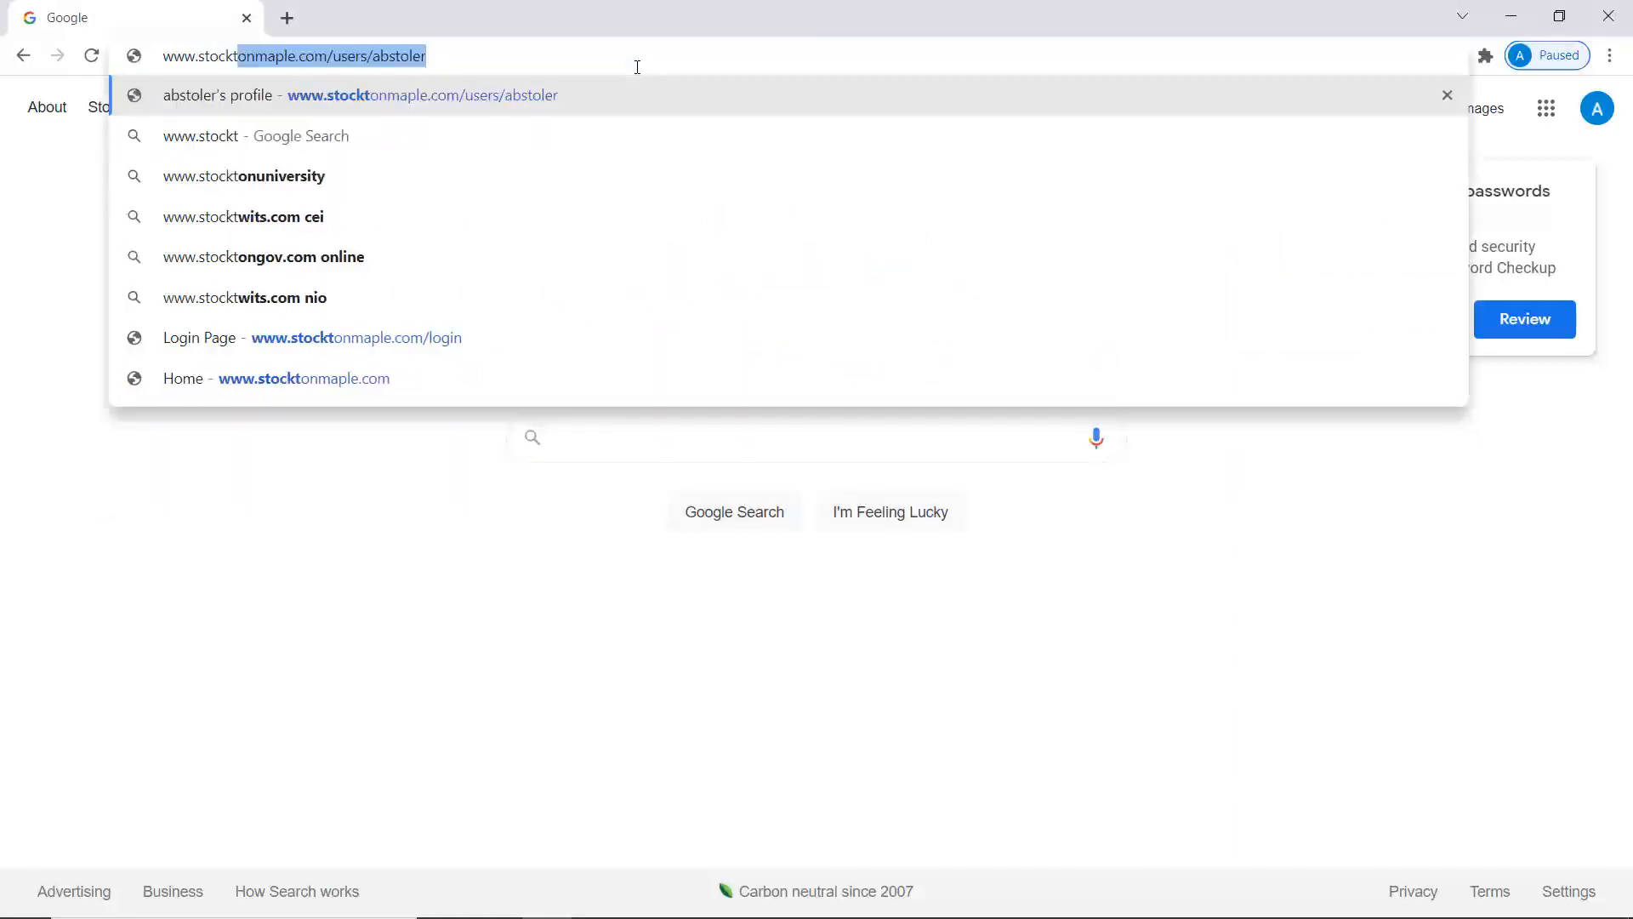
{"action": "type", "text": "onmaple.com"}
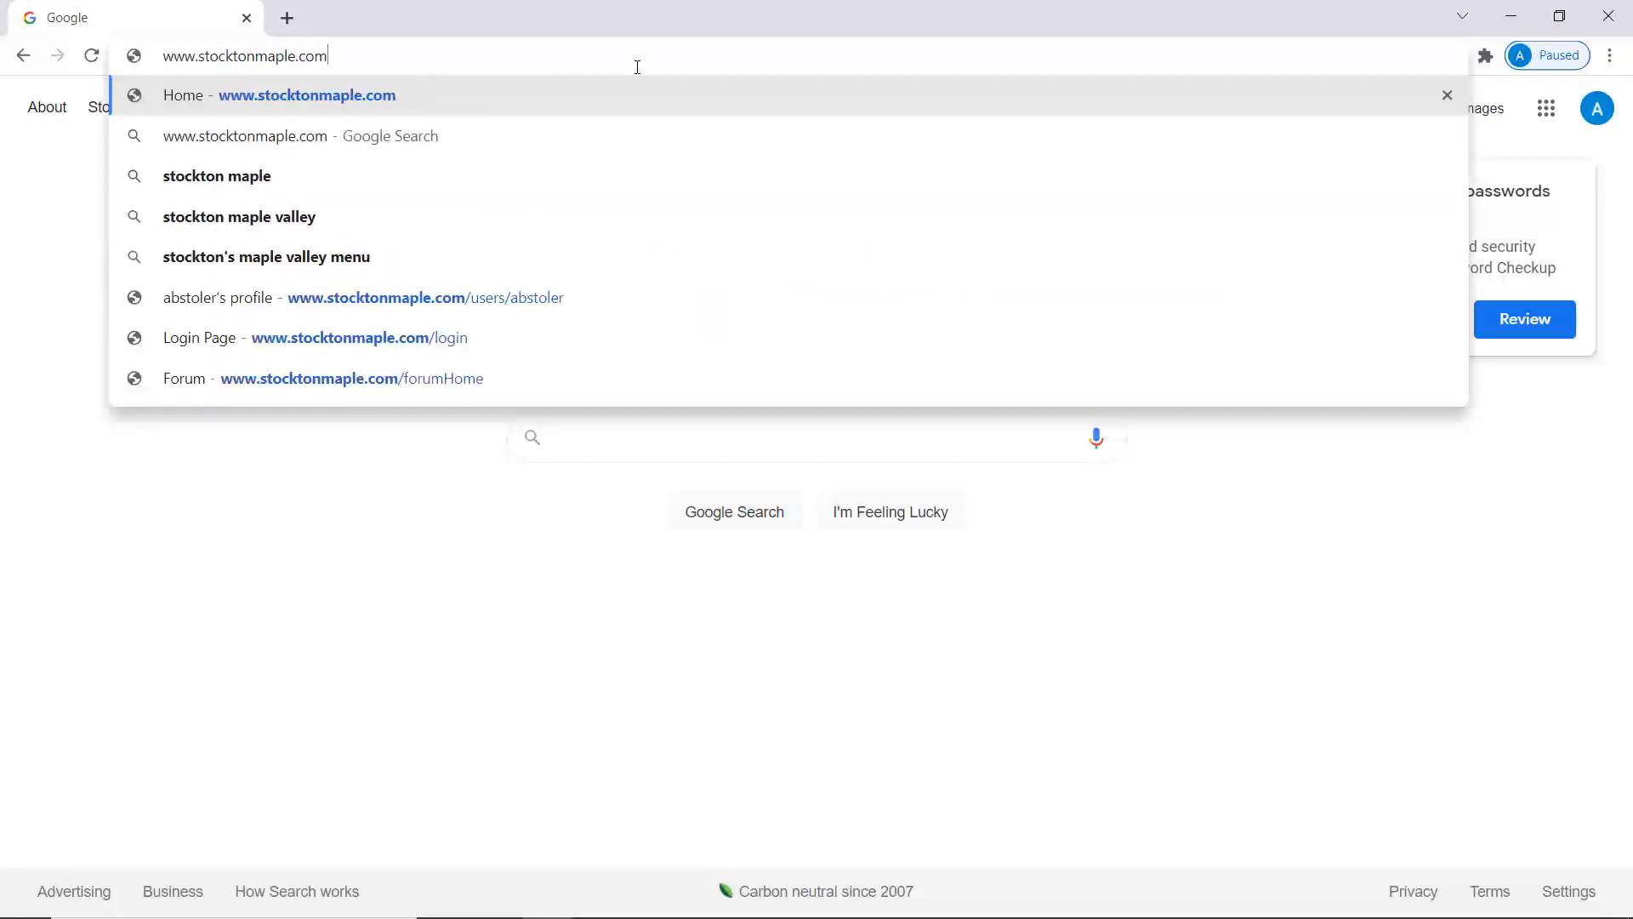
{"action": "key", "text": "Return"}
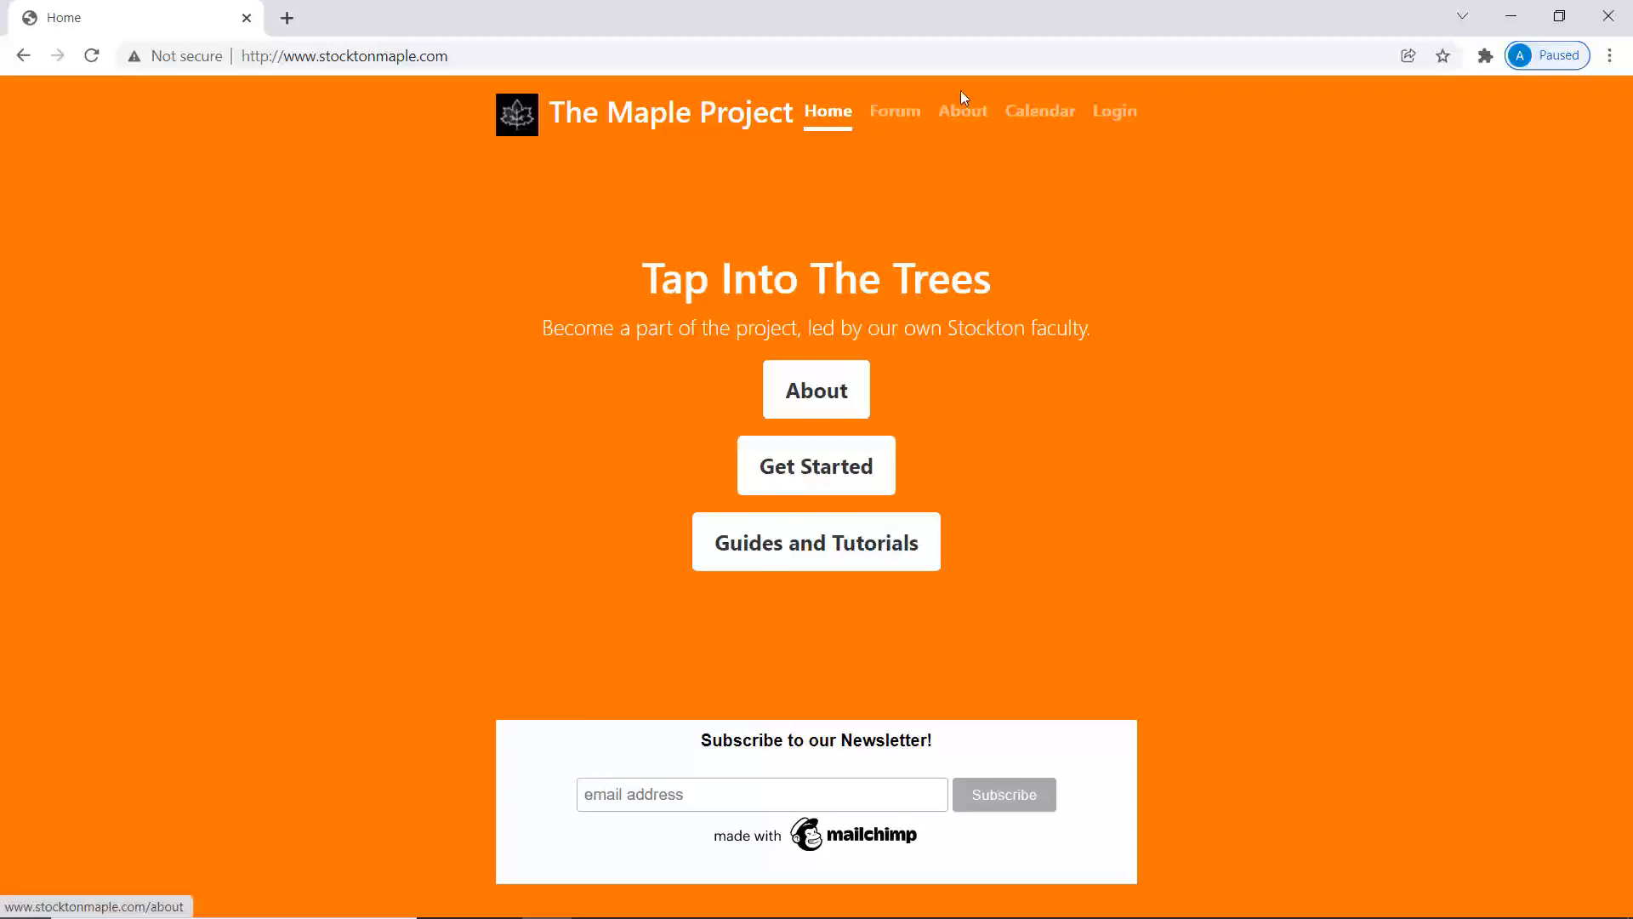
{"action": "left_click", "coordinate": [1028, 114]}
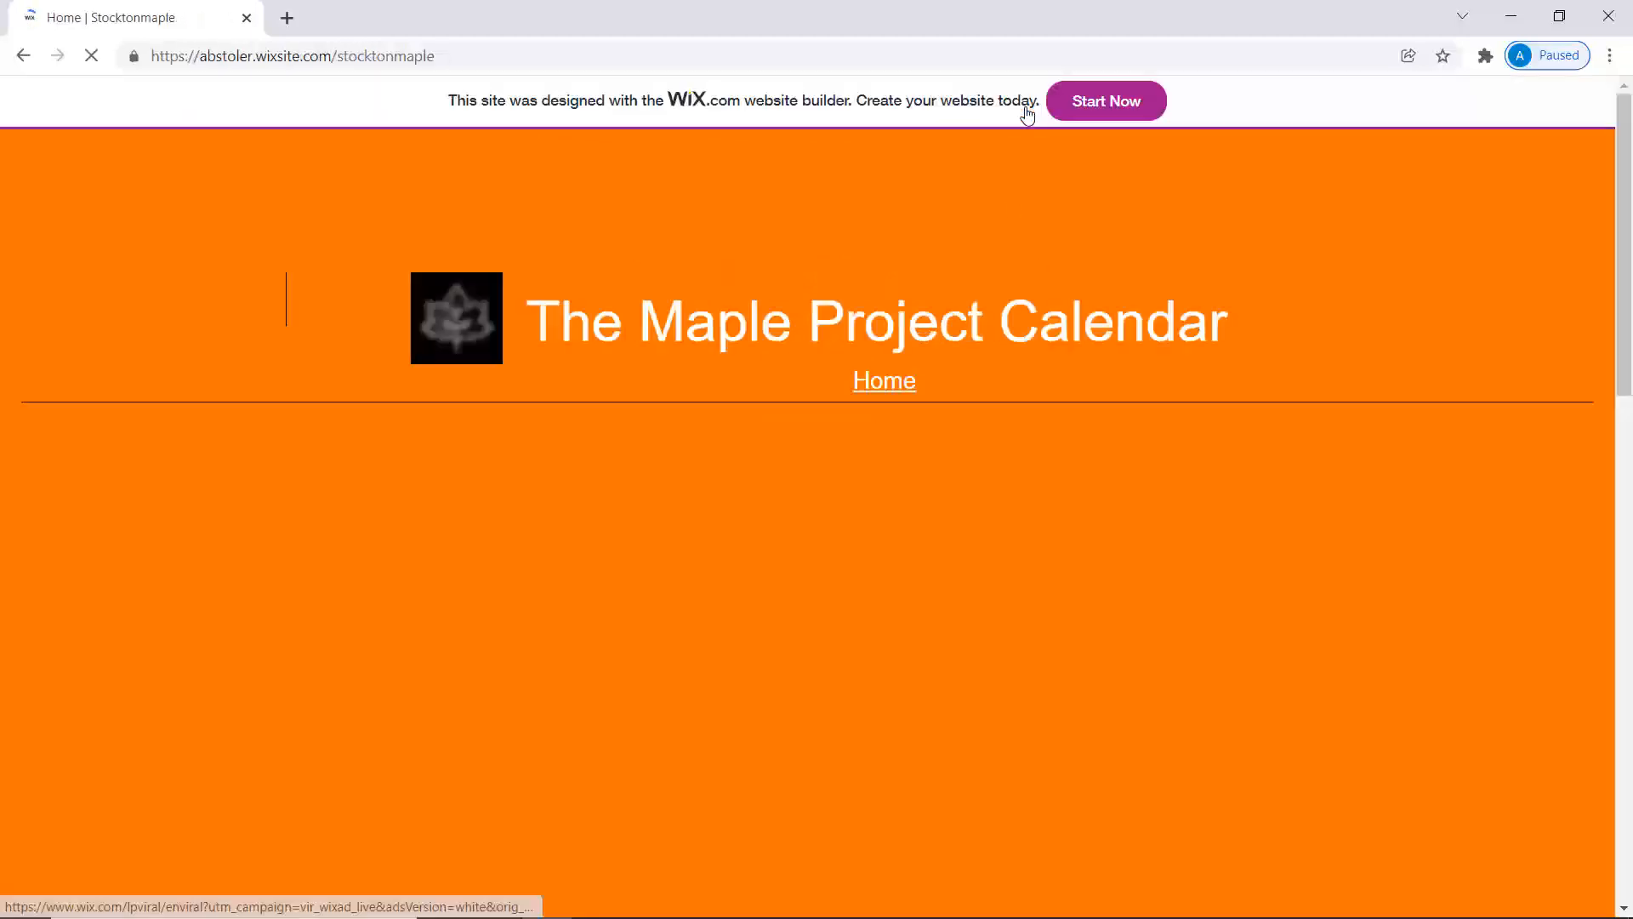
{"action": "scroll", "coordinate": [238, 639], "scroll_direction": "down", "scroll_amount": 2}
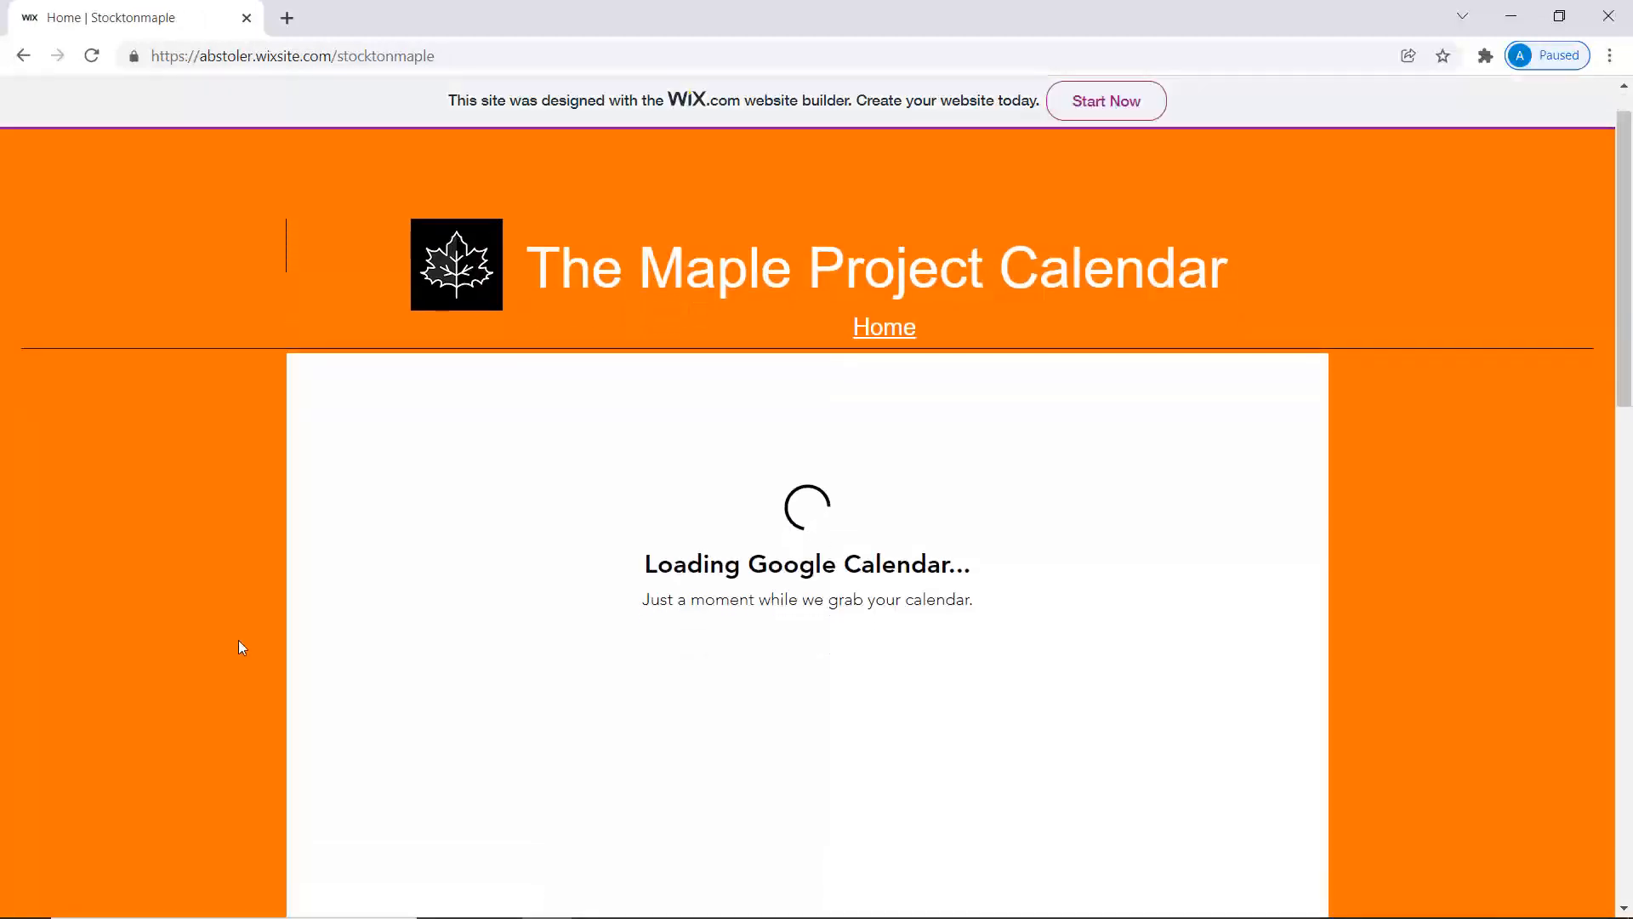
{"action": "scroll", "coordinate": [239, 640], "scroll_direction": "down", "scroll_amount": 5}
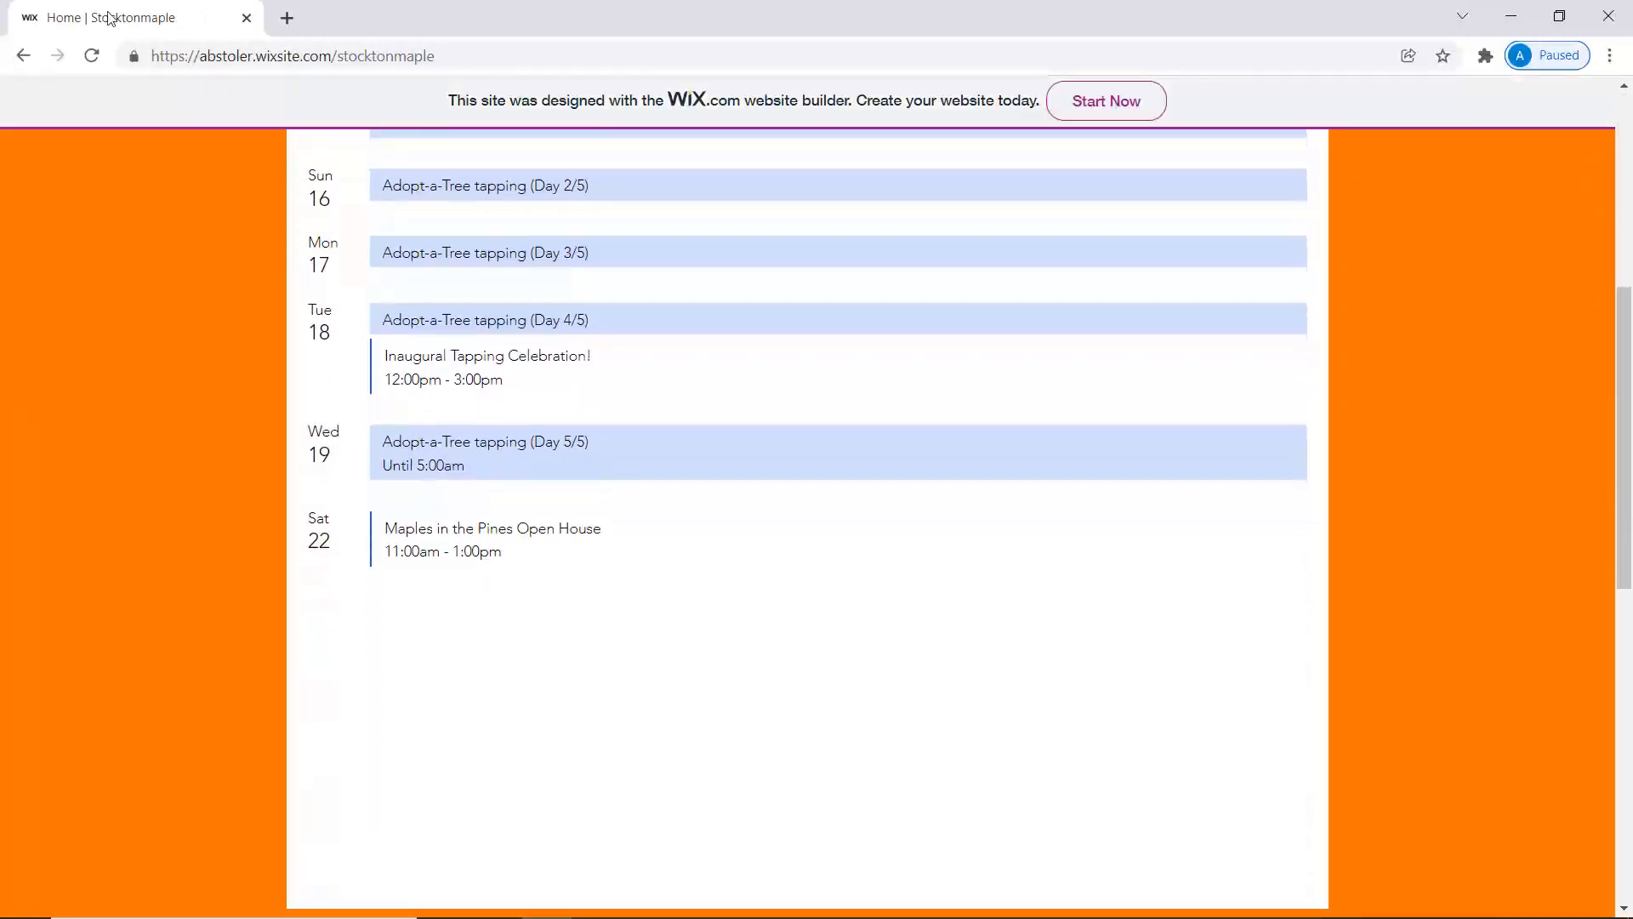
{"action": "left_click", "coordinate": [20, 56]}
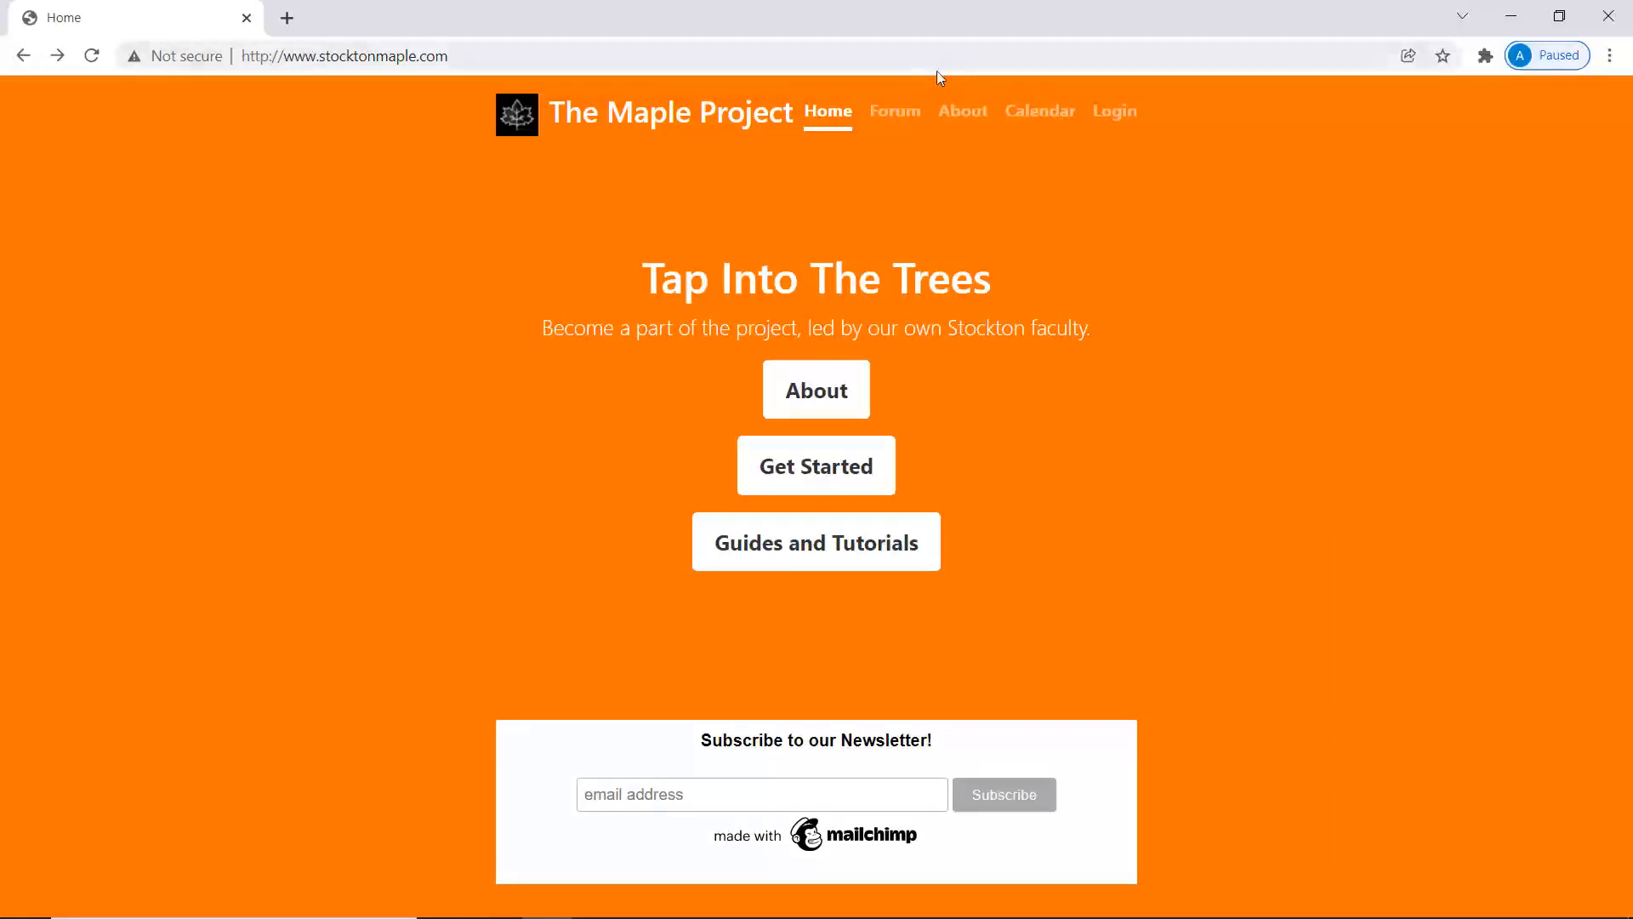
{"action": "left_click", "coordinate": [877, 119]}
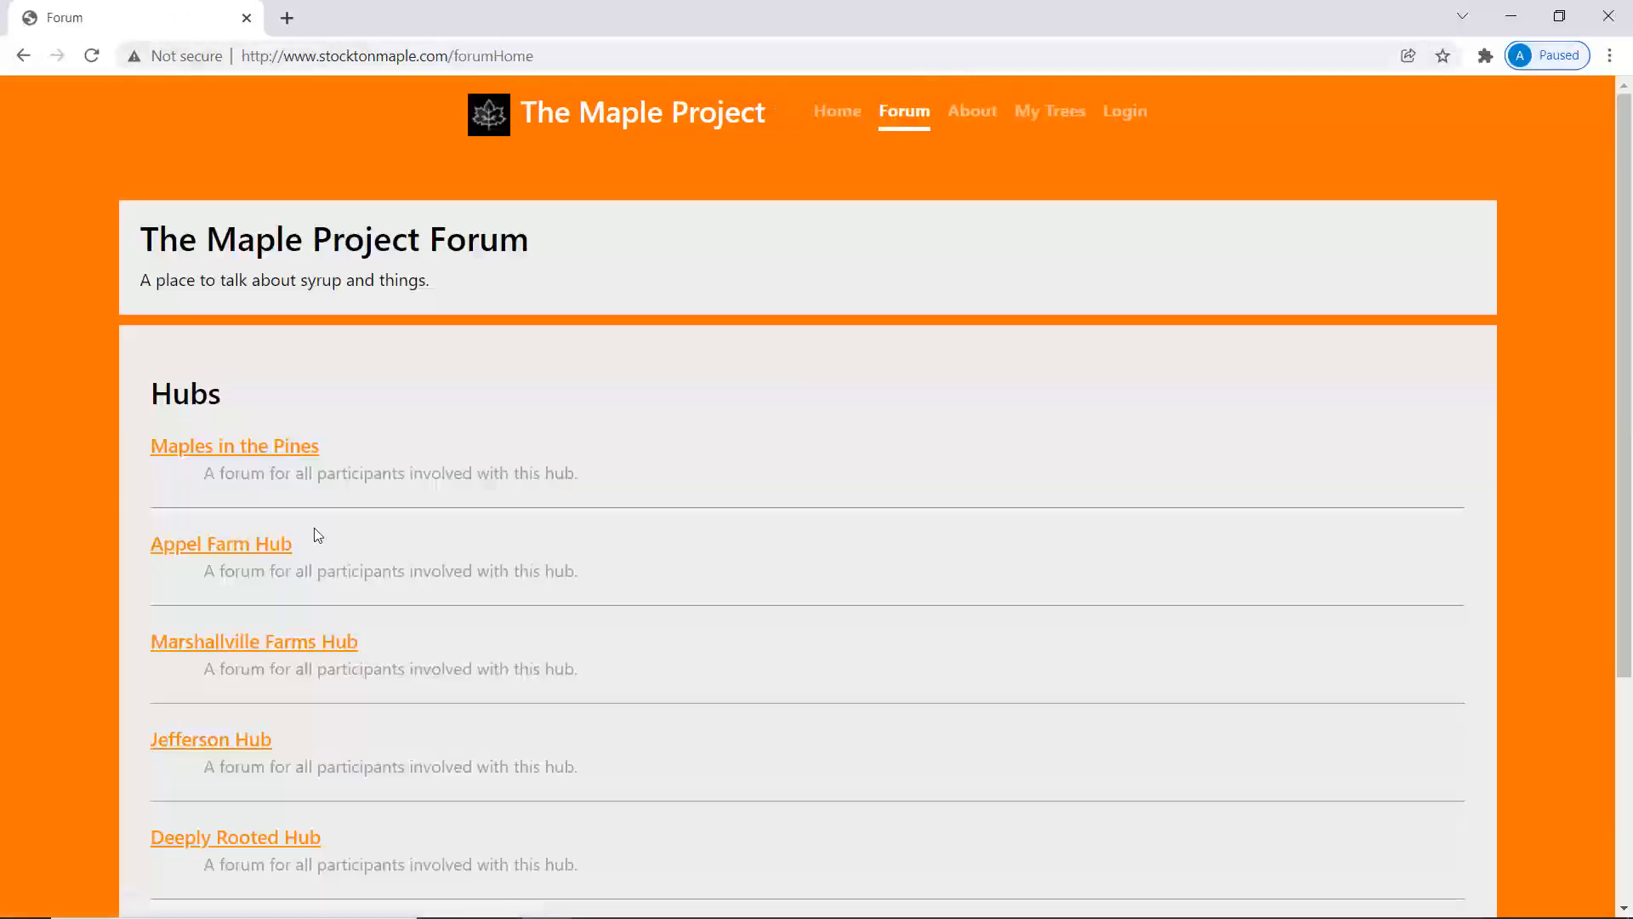
{"action": "scroll", "coordinate": [315, 534], "scroll_direction": "down", "scroll_amount": 3}
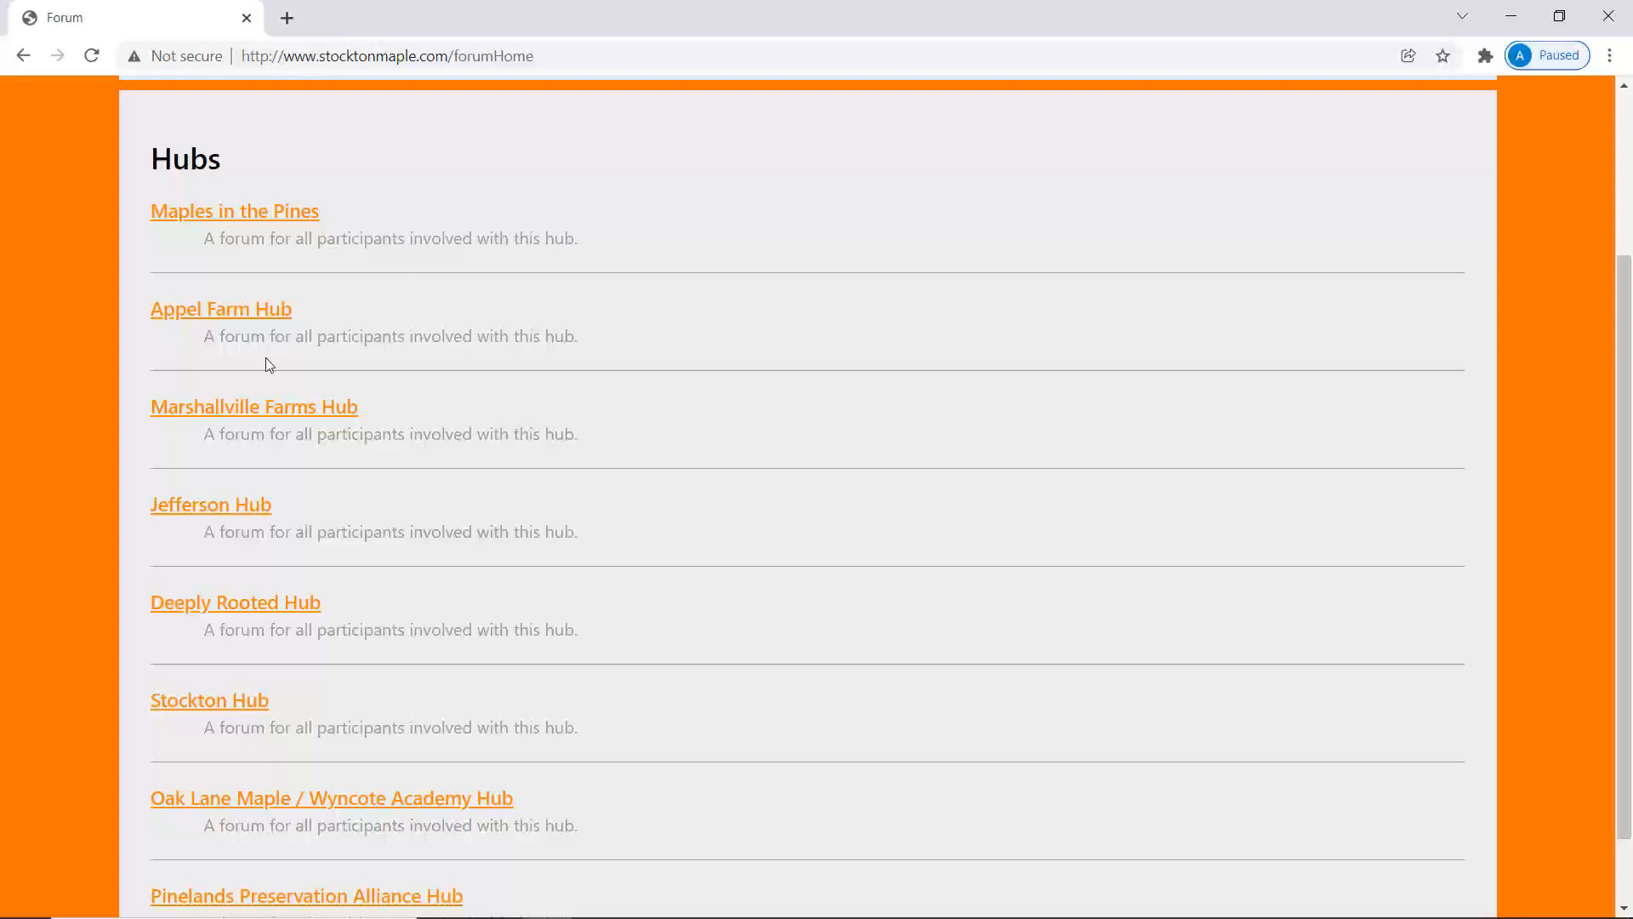
{"action": "scroll", "coordinate": [268, 364], "scroll_direction": "up", "scroll_amount": 3}
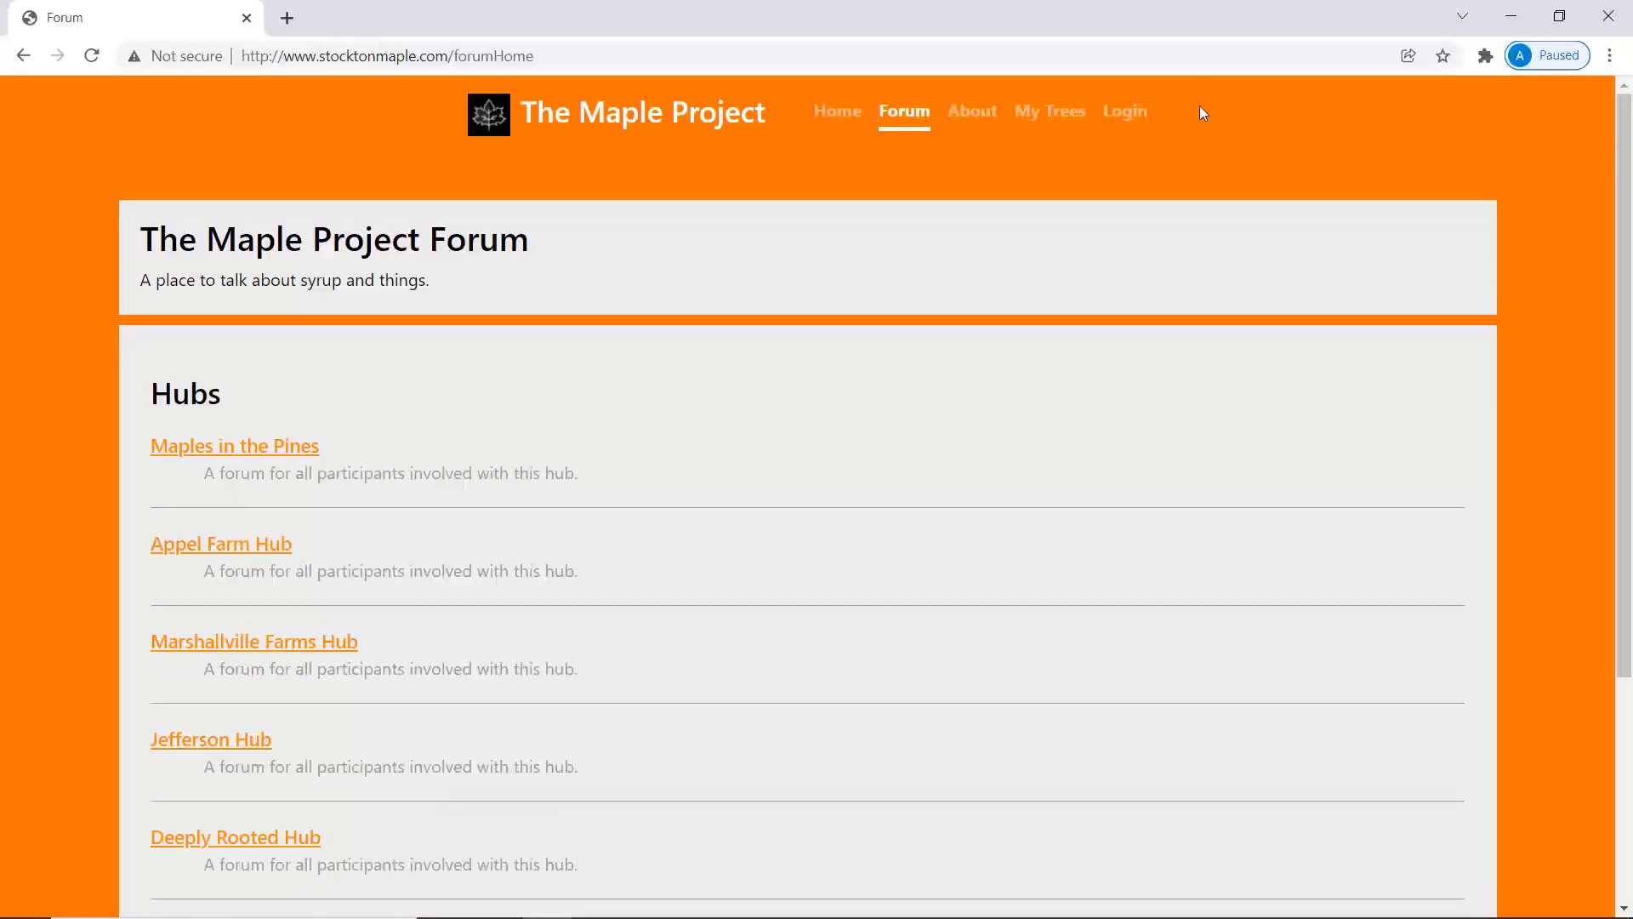
{"action": "left_click", "coordinate": [20, 57]}
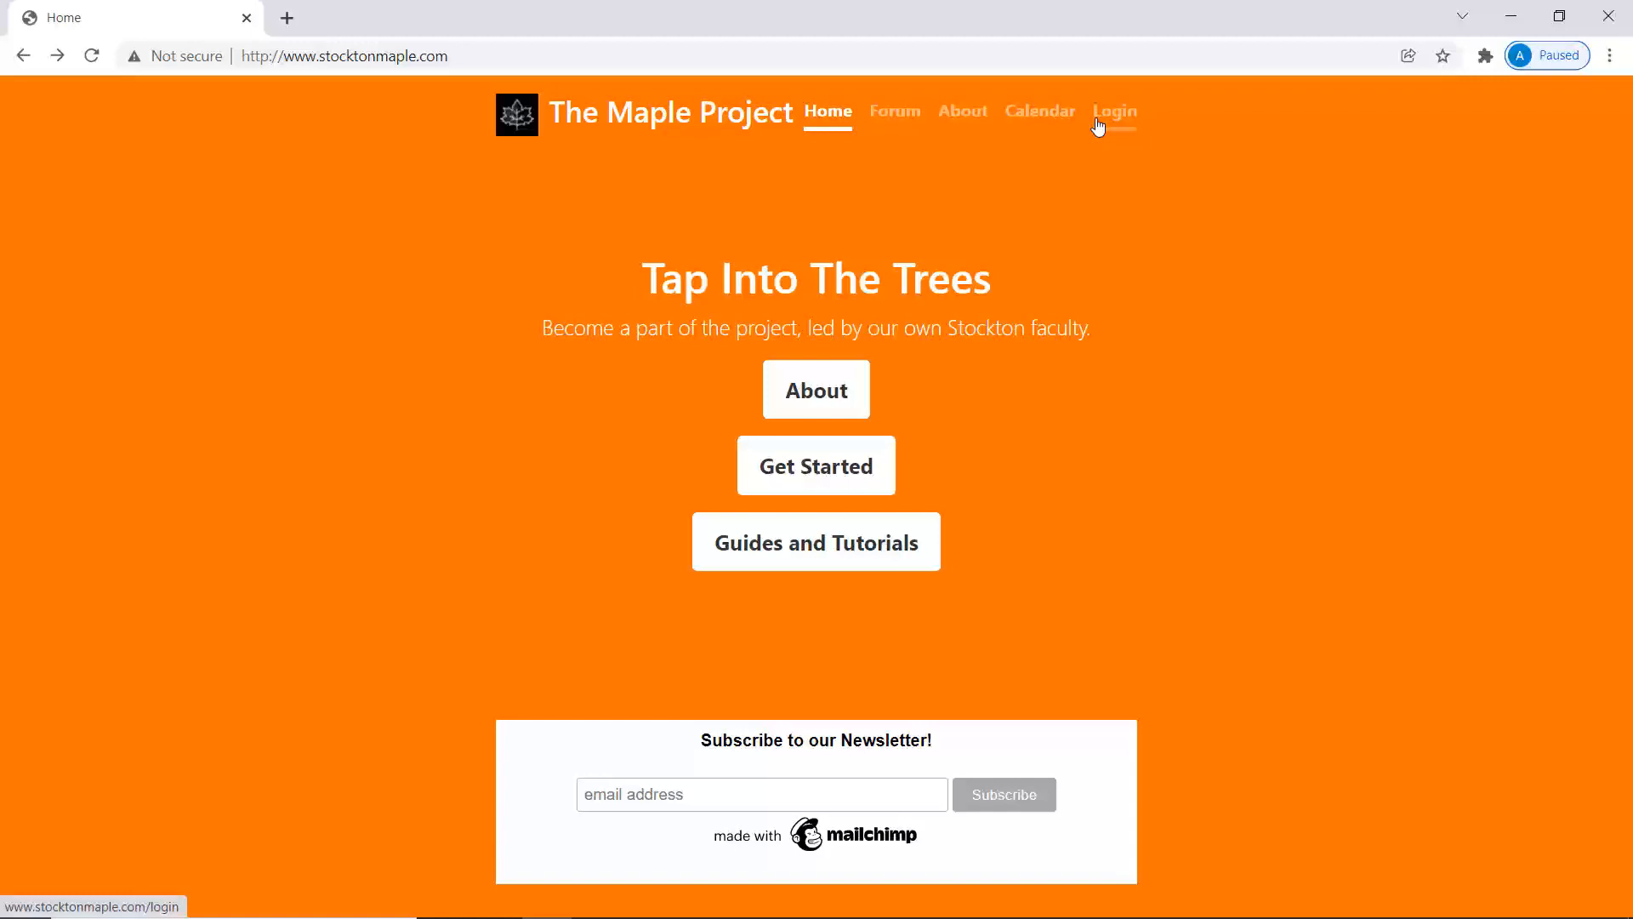
Register an account with an e-mail, username and matching password, then decline Chrome's password save.
{"action": "left_click", "coordinate": [1099, 127]}
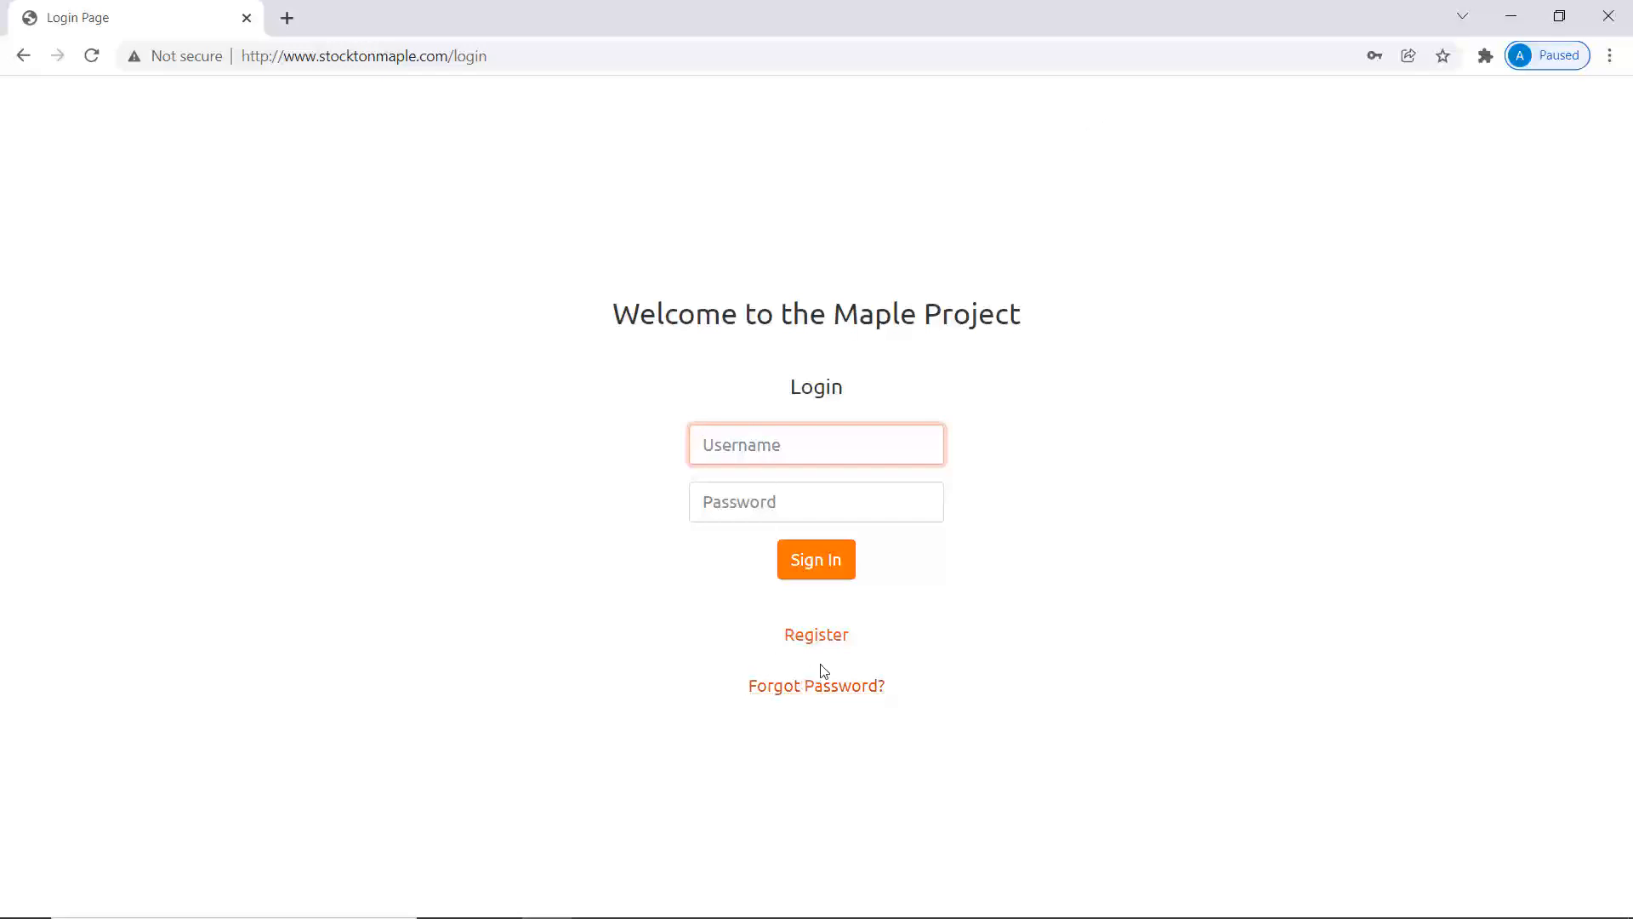
{"action": "left_click", "coordinate": [817, 635]}
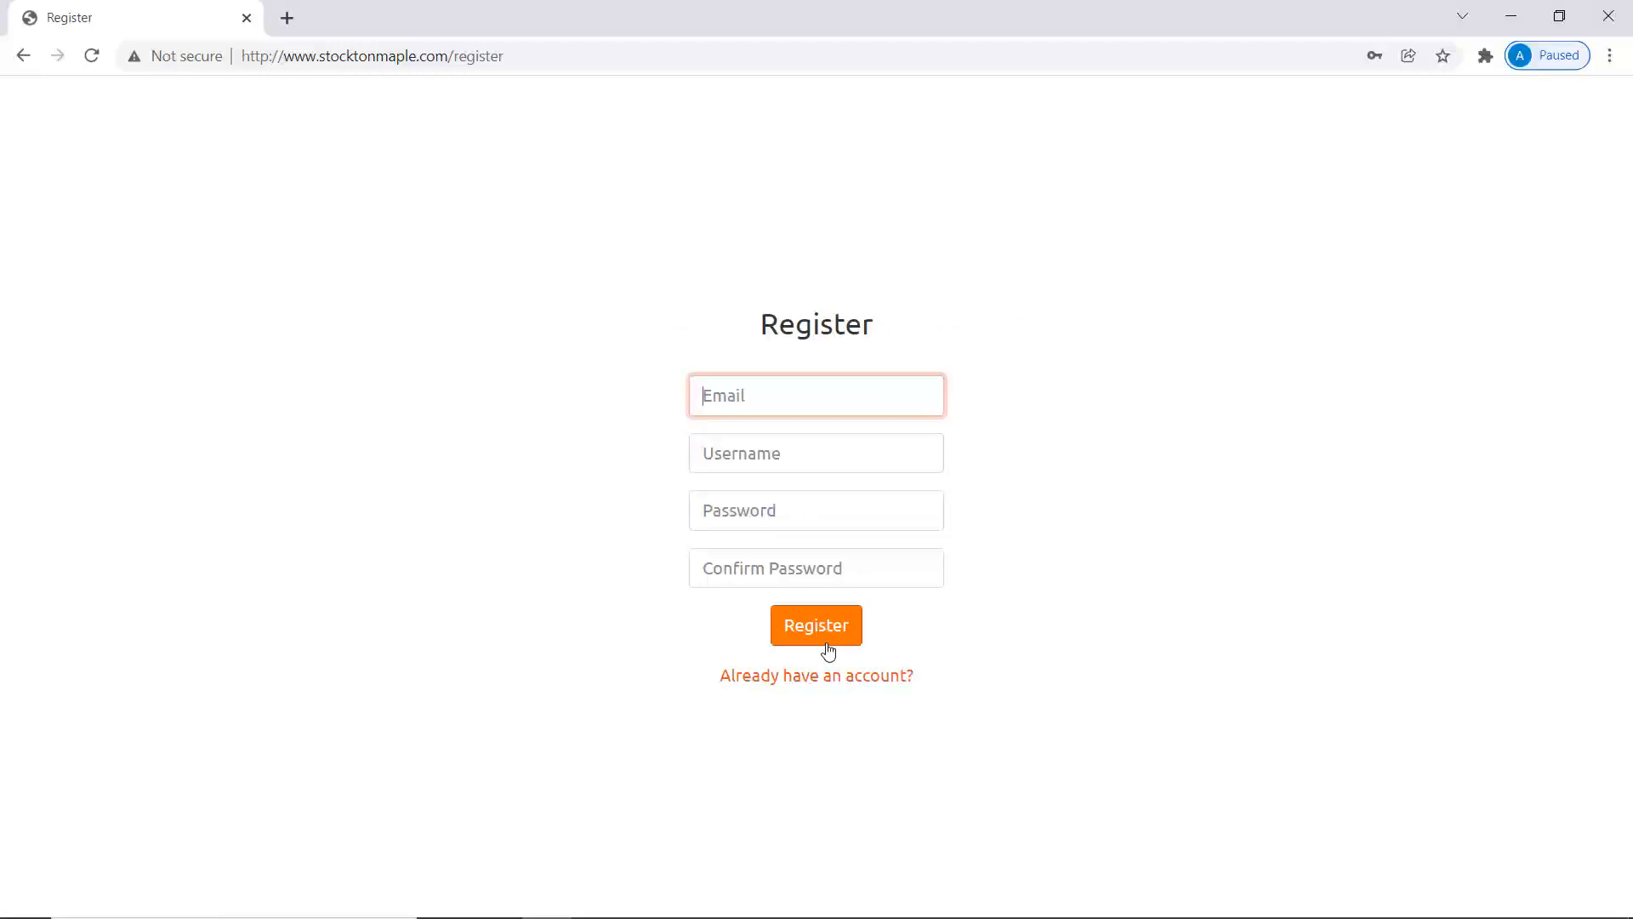
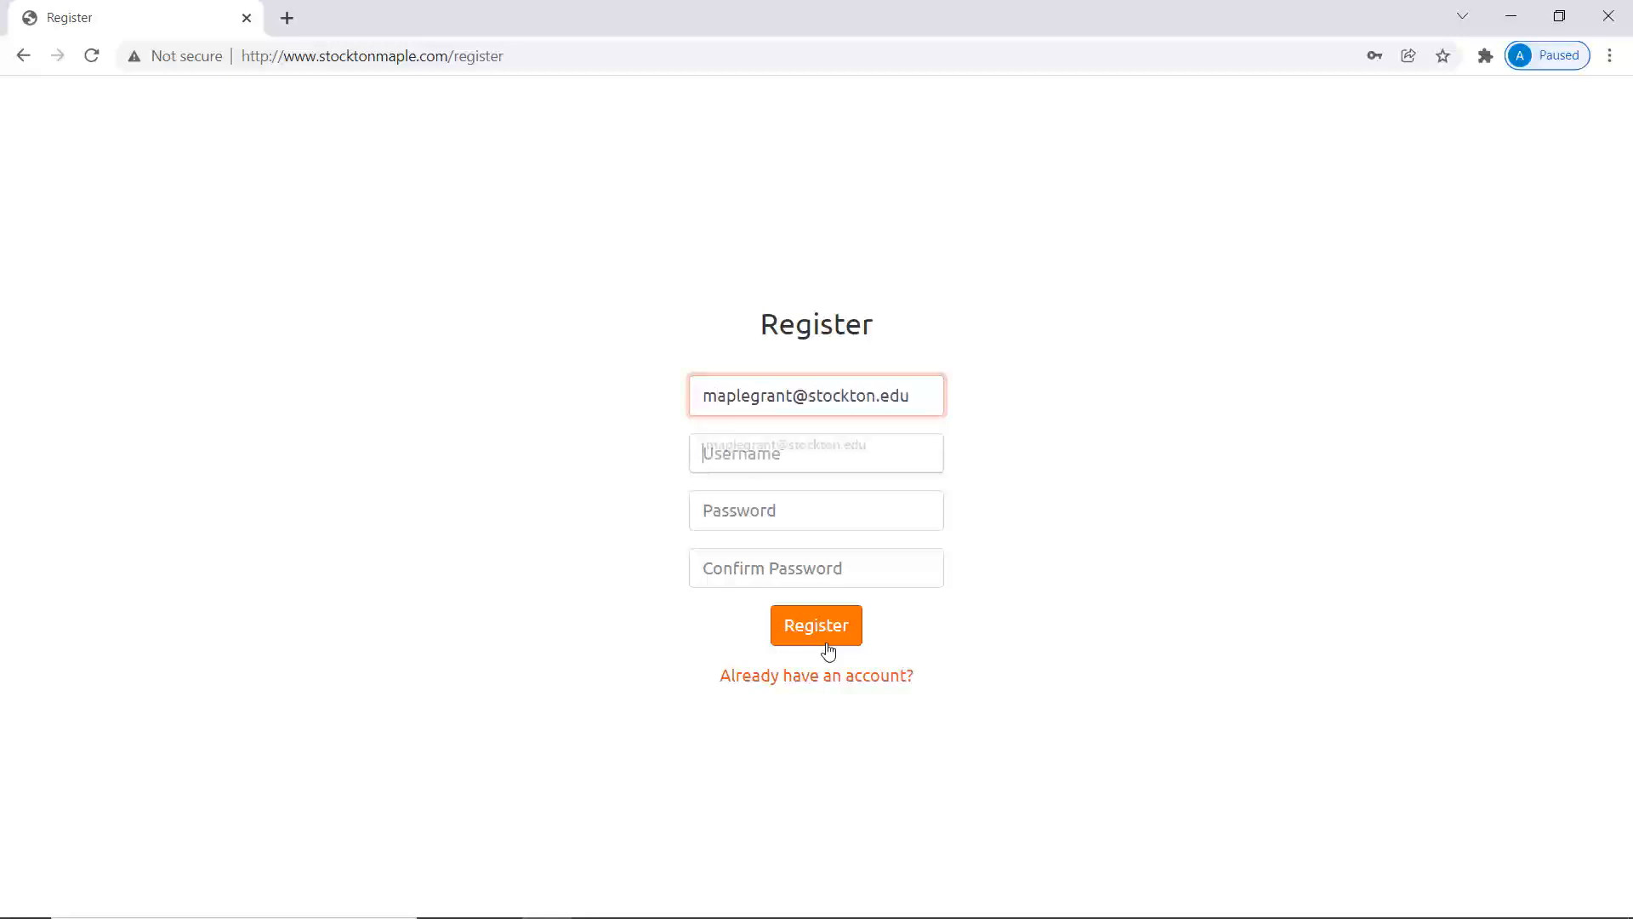
{"action": "key", "text": "Tab"}
{"action": "type", "text": "stocktonmaple"}
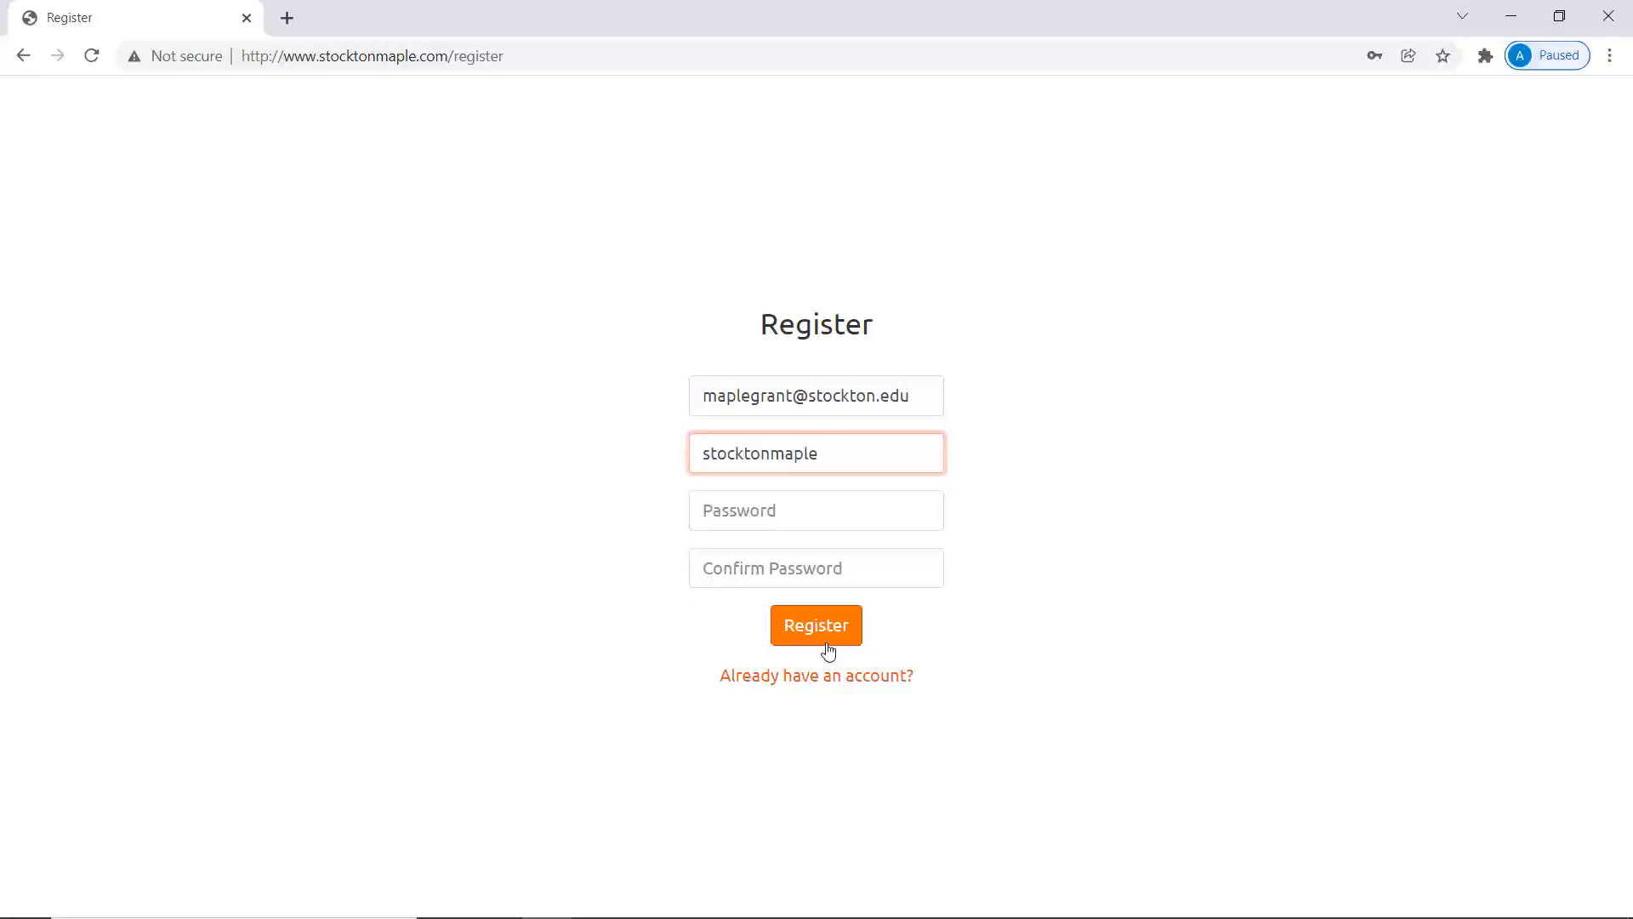
{"action": "key", "text": "Tab"}
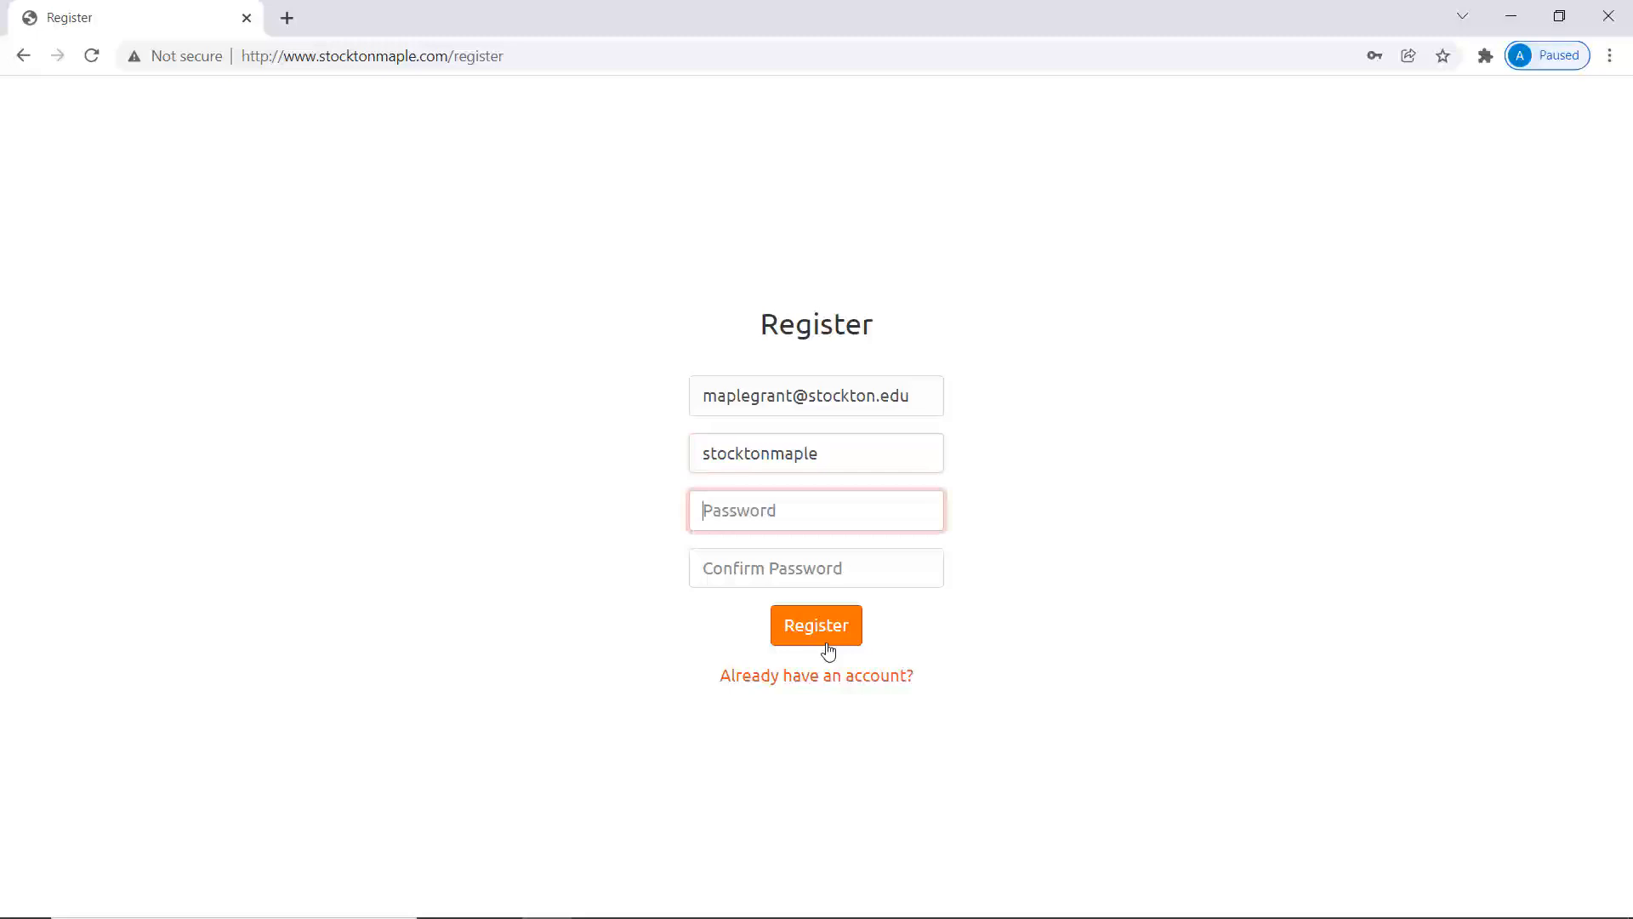
{"action": "type", "text": "********"}
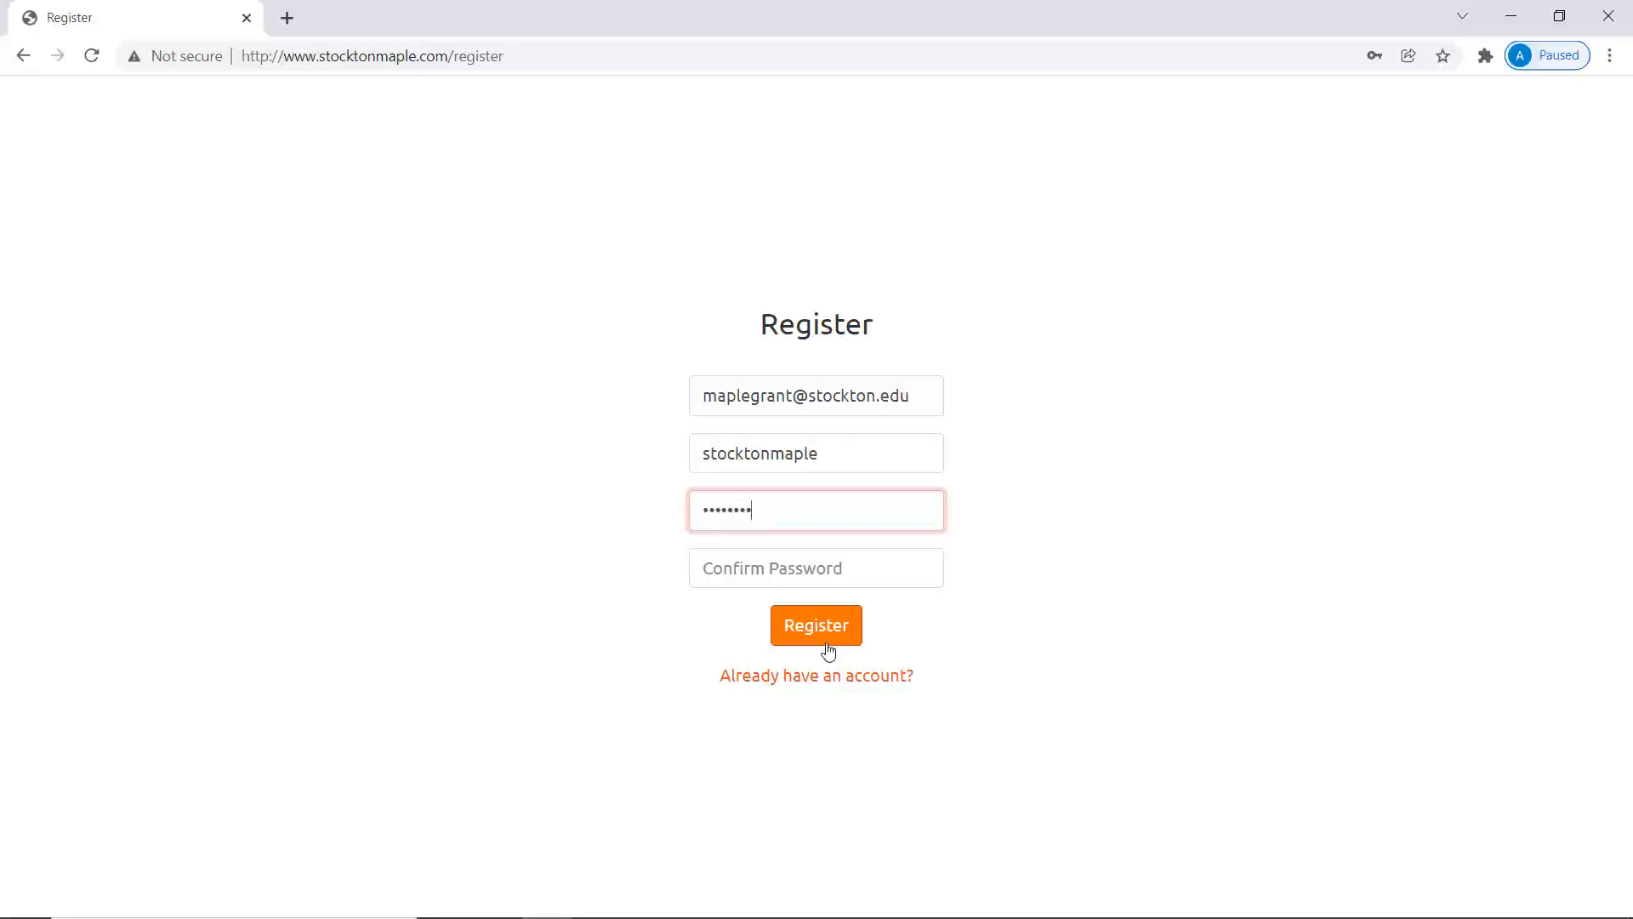
{"action": "key", "text": "Tab"}
{"action": "type", "text": "********"}
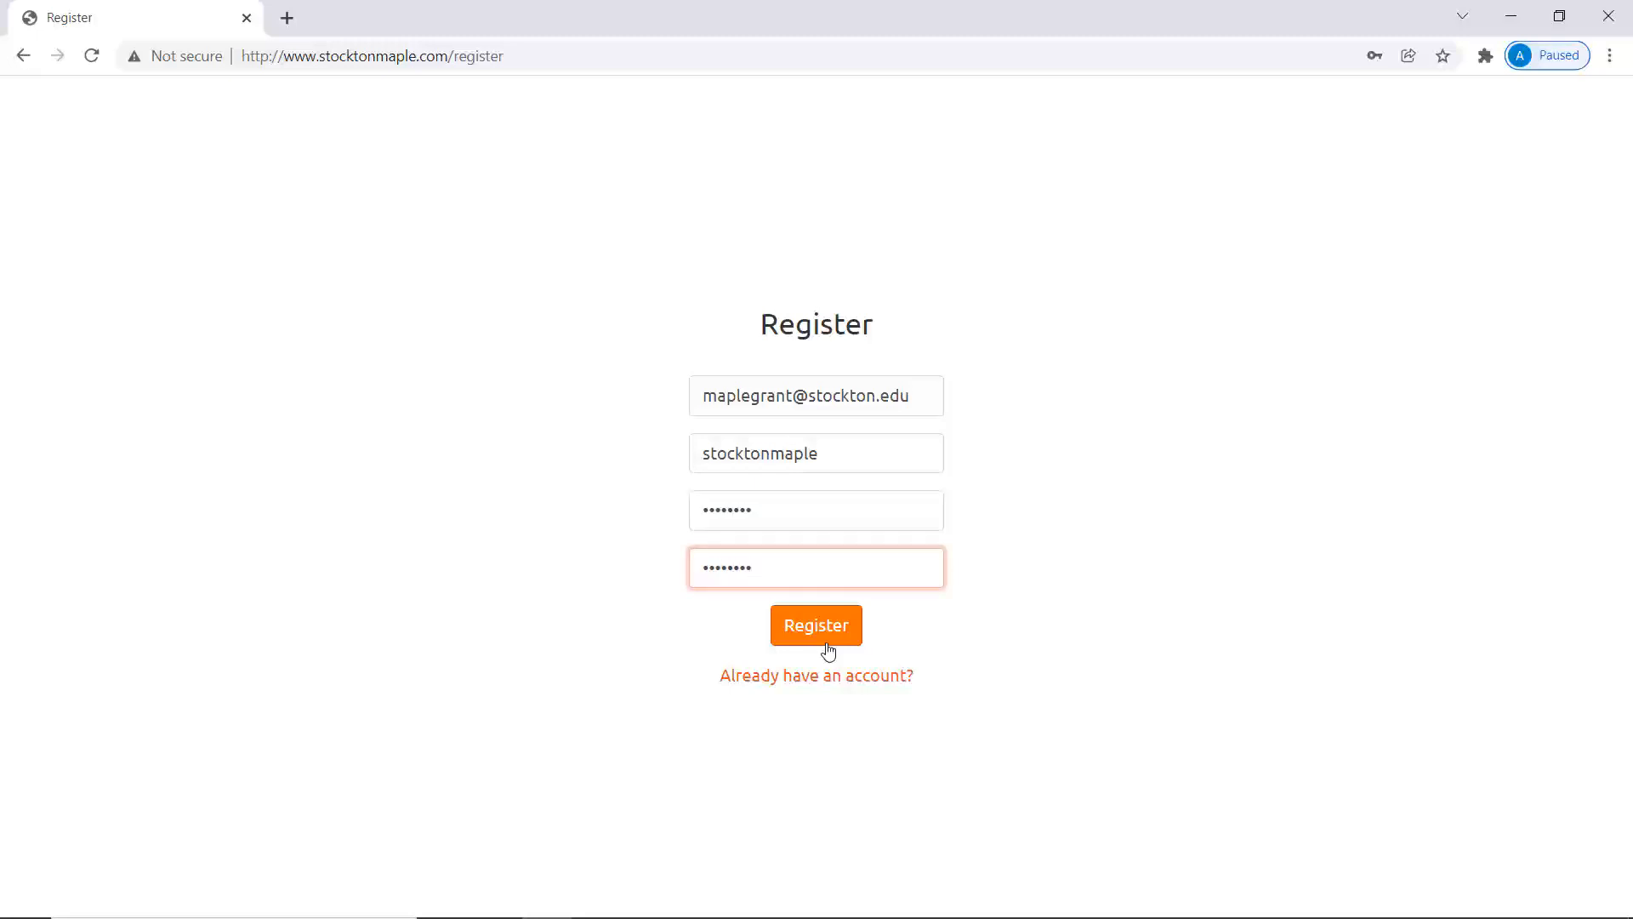
{"action": "left_click", "coordinate": [826, 644]}
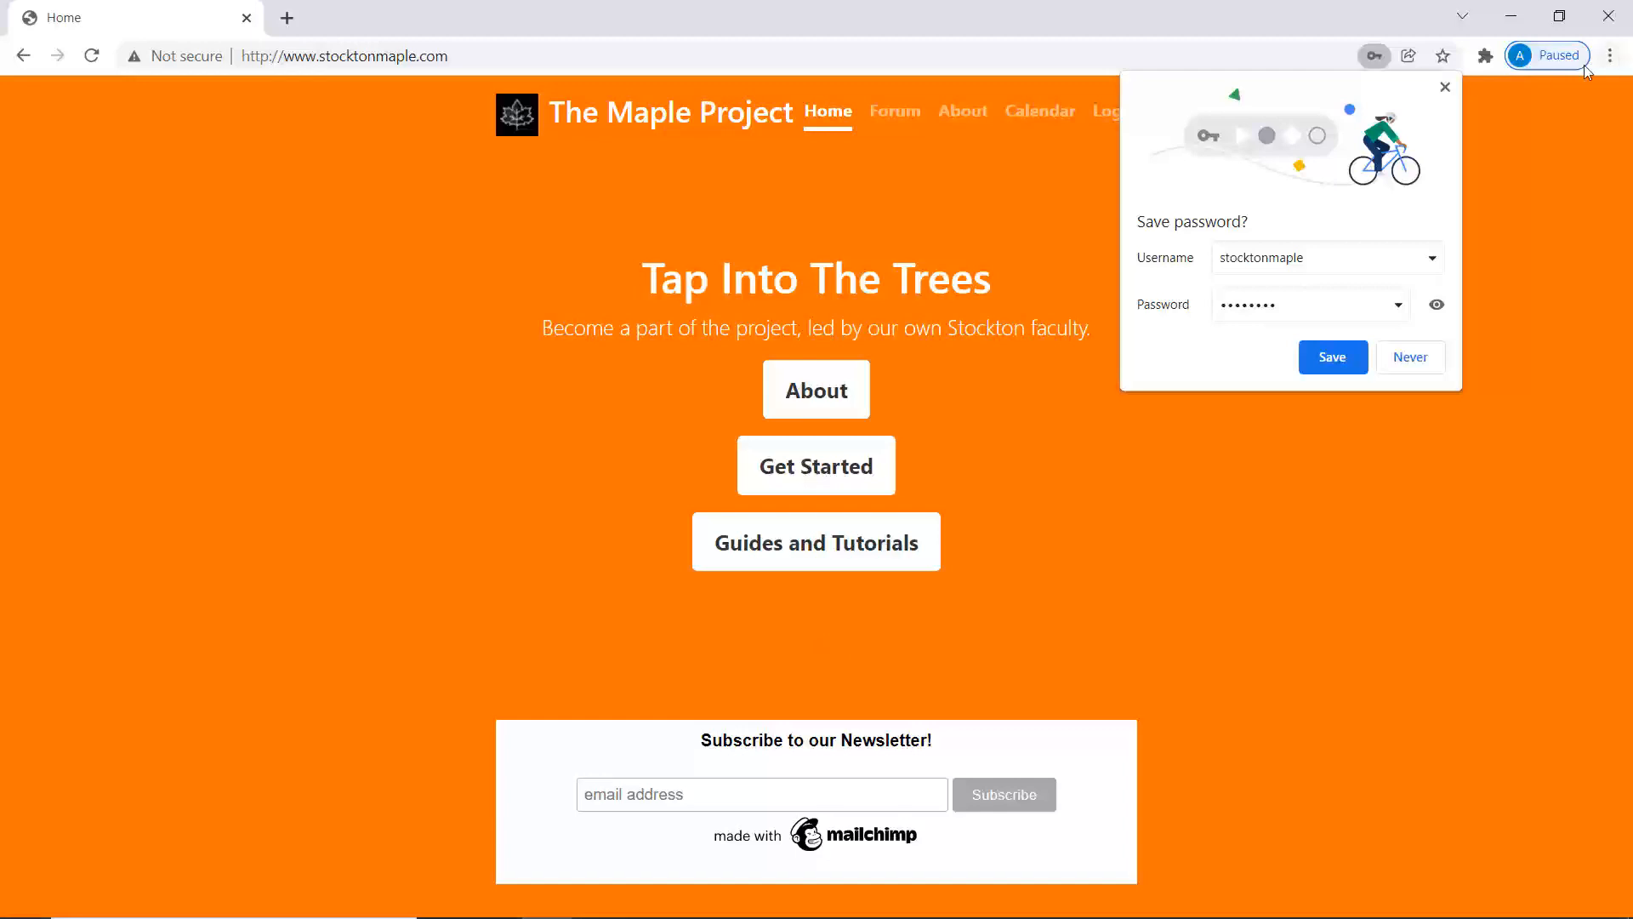
{"action": "left_click", "coordinate": [1444, 89]}
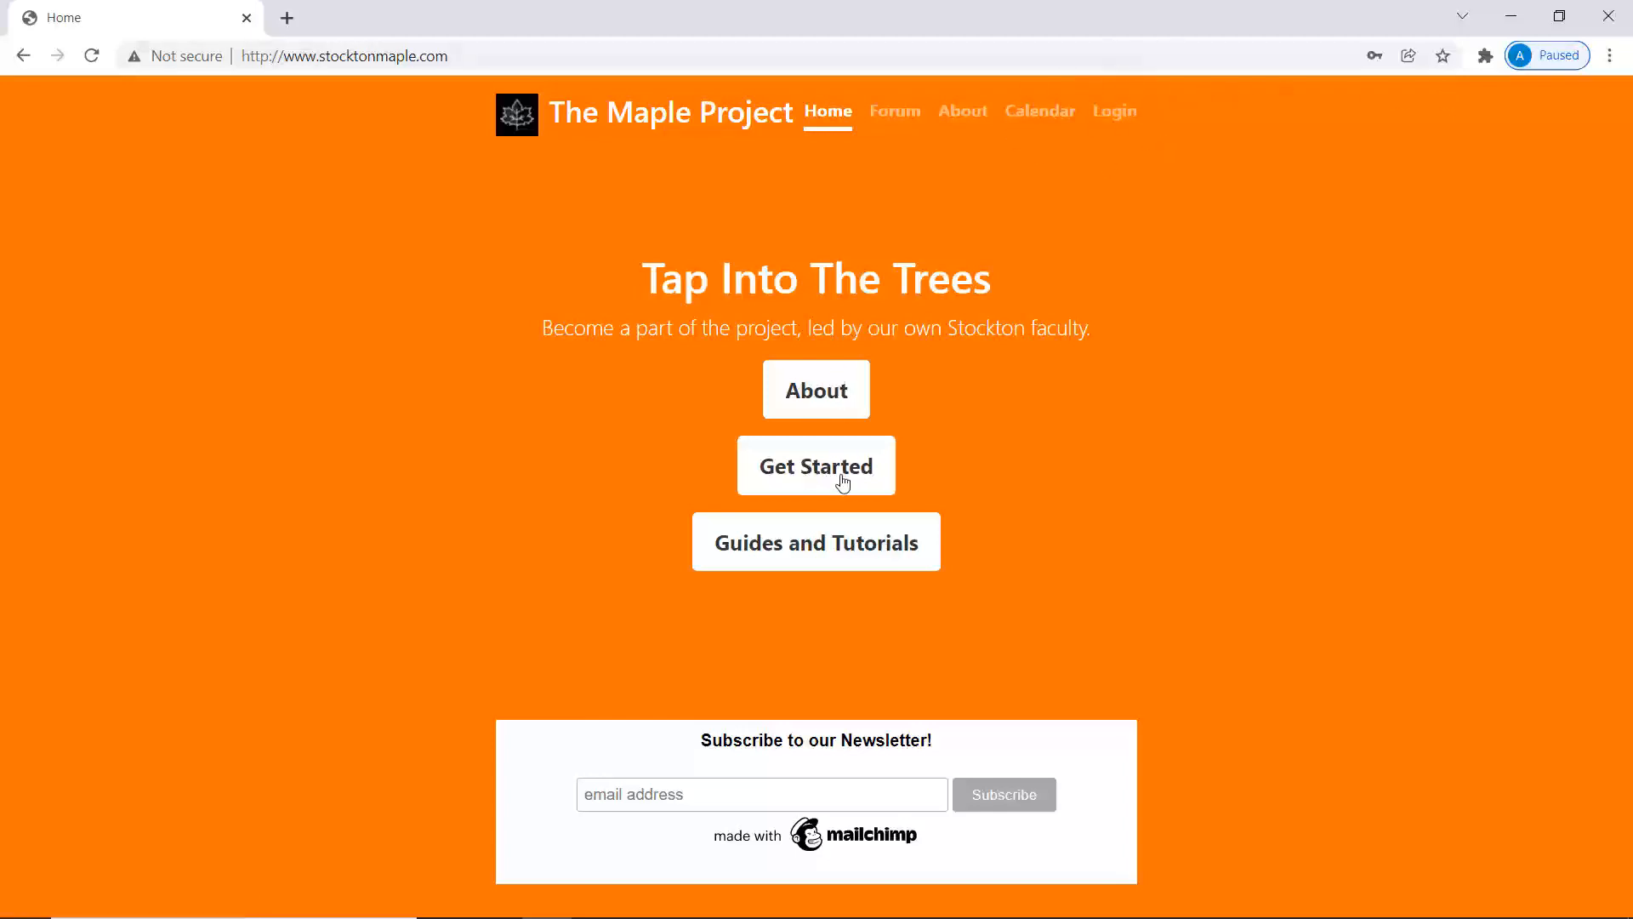
Sign in with the new username and password, dismissing Chrome's save-password prompt.
{"action": "left_click", "coordinate": [1115, 113]}
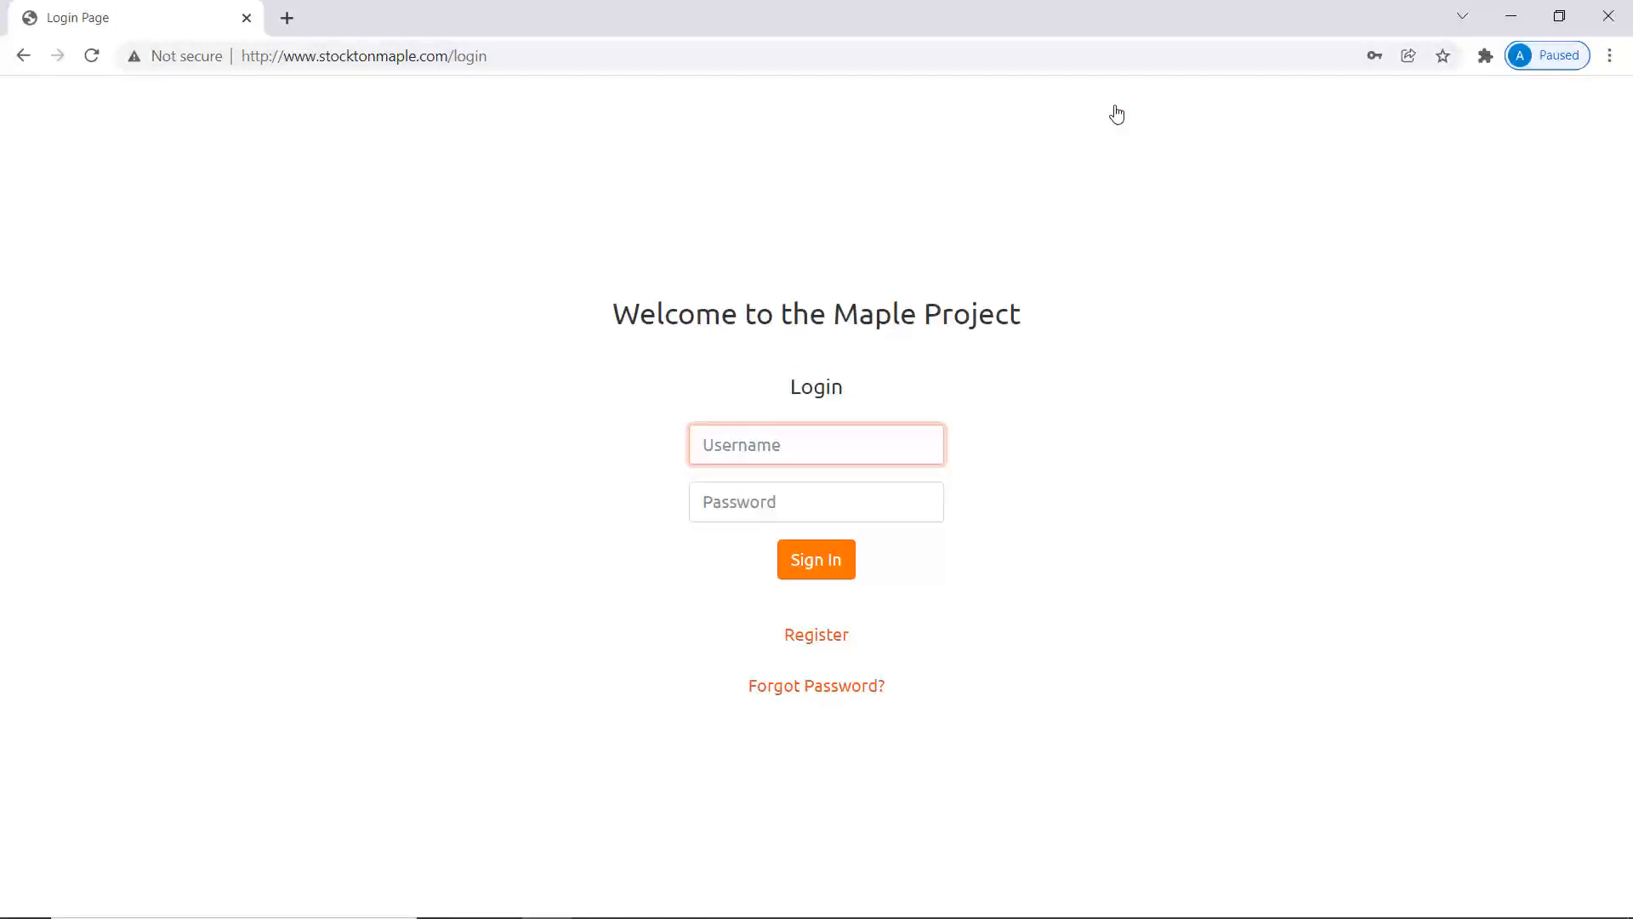
{"action": "type", "text": "stocktonmaple"}
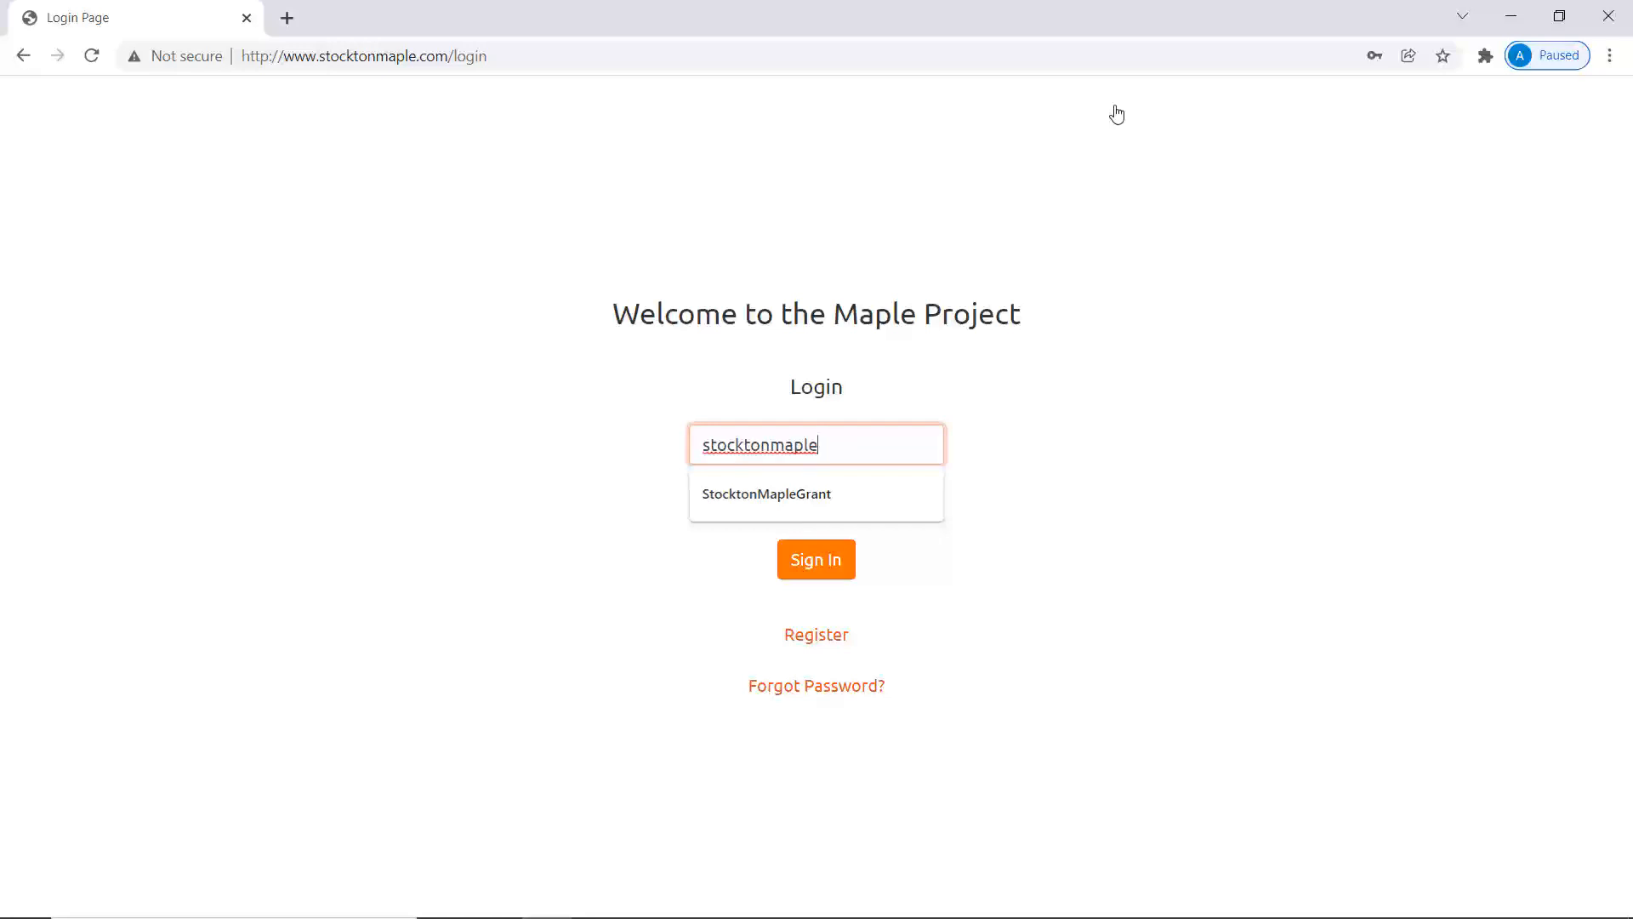
{"action": "key", "text": "Tab"}
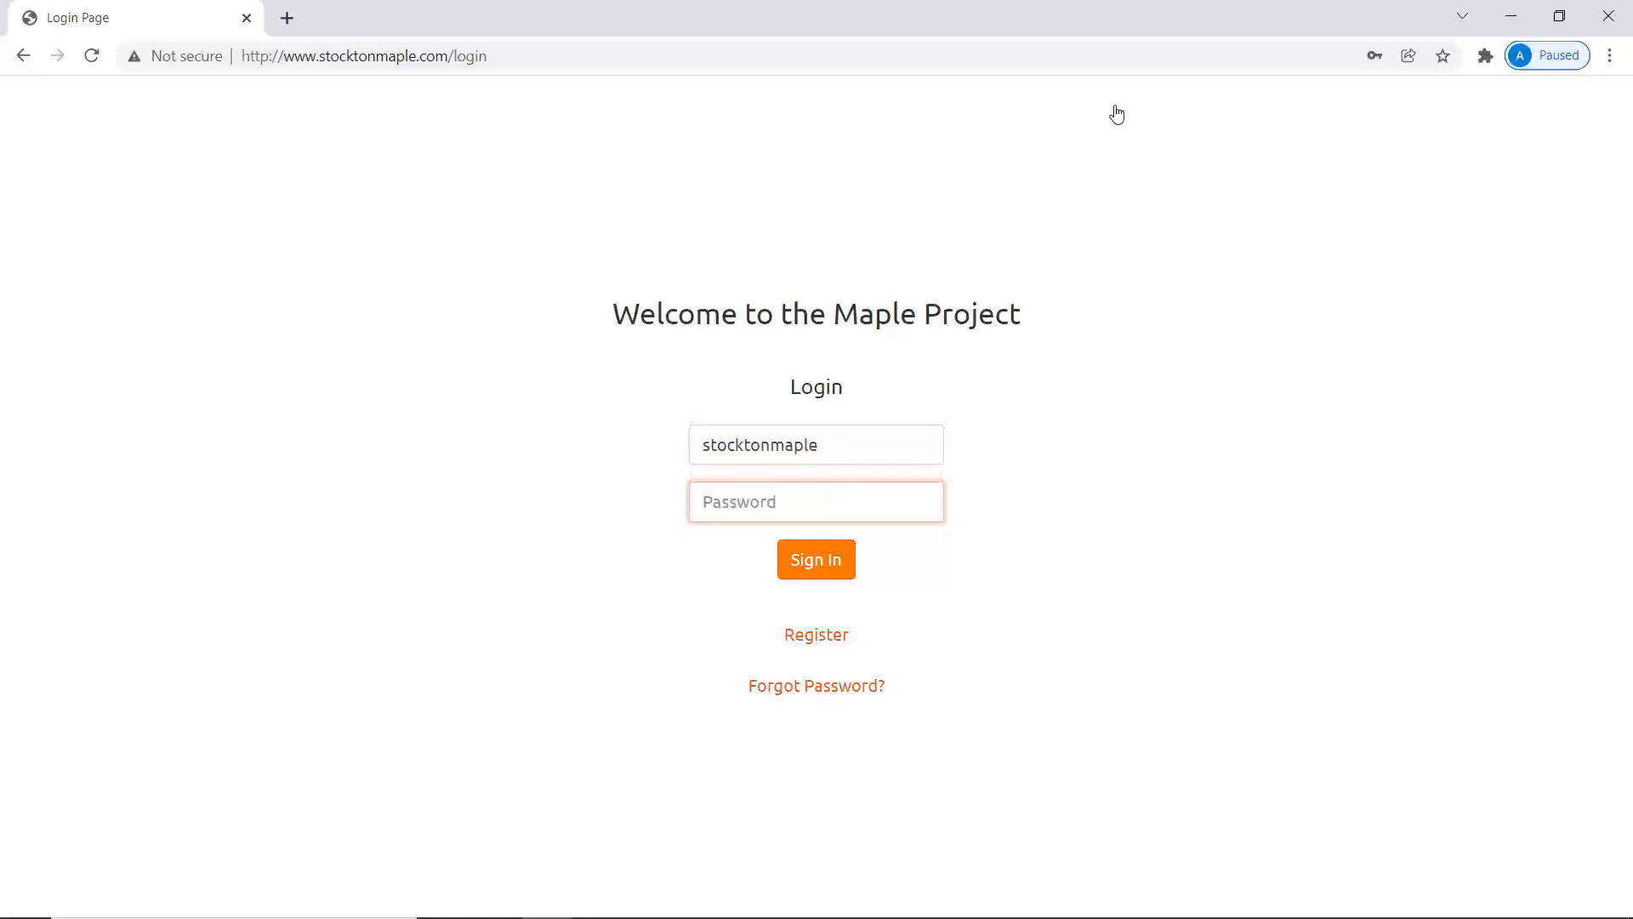
{"action": "type", "text": "********"}
{"action": "left_click", "coordinate": [832, 573]}
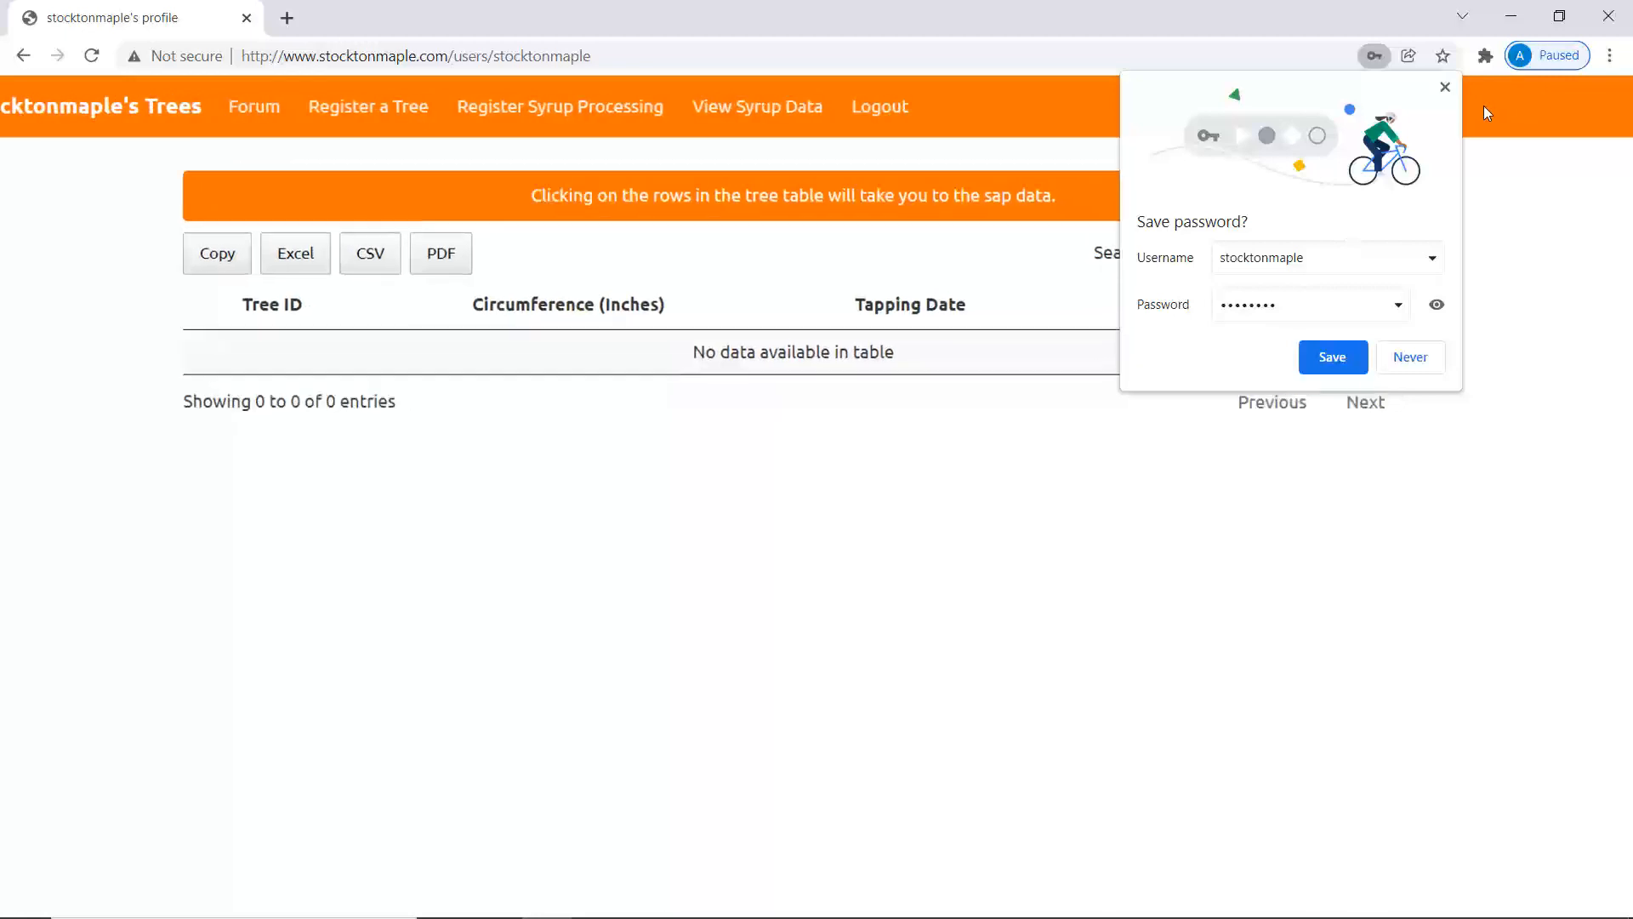
{"action": "left_click", "coordinate": [1446, 88]}
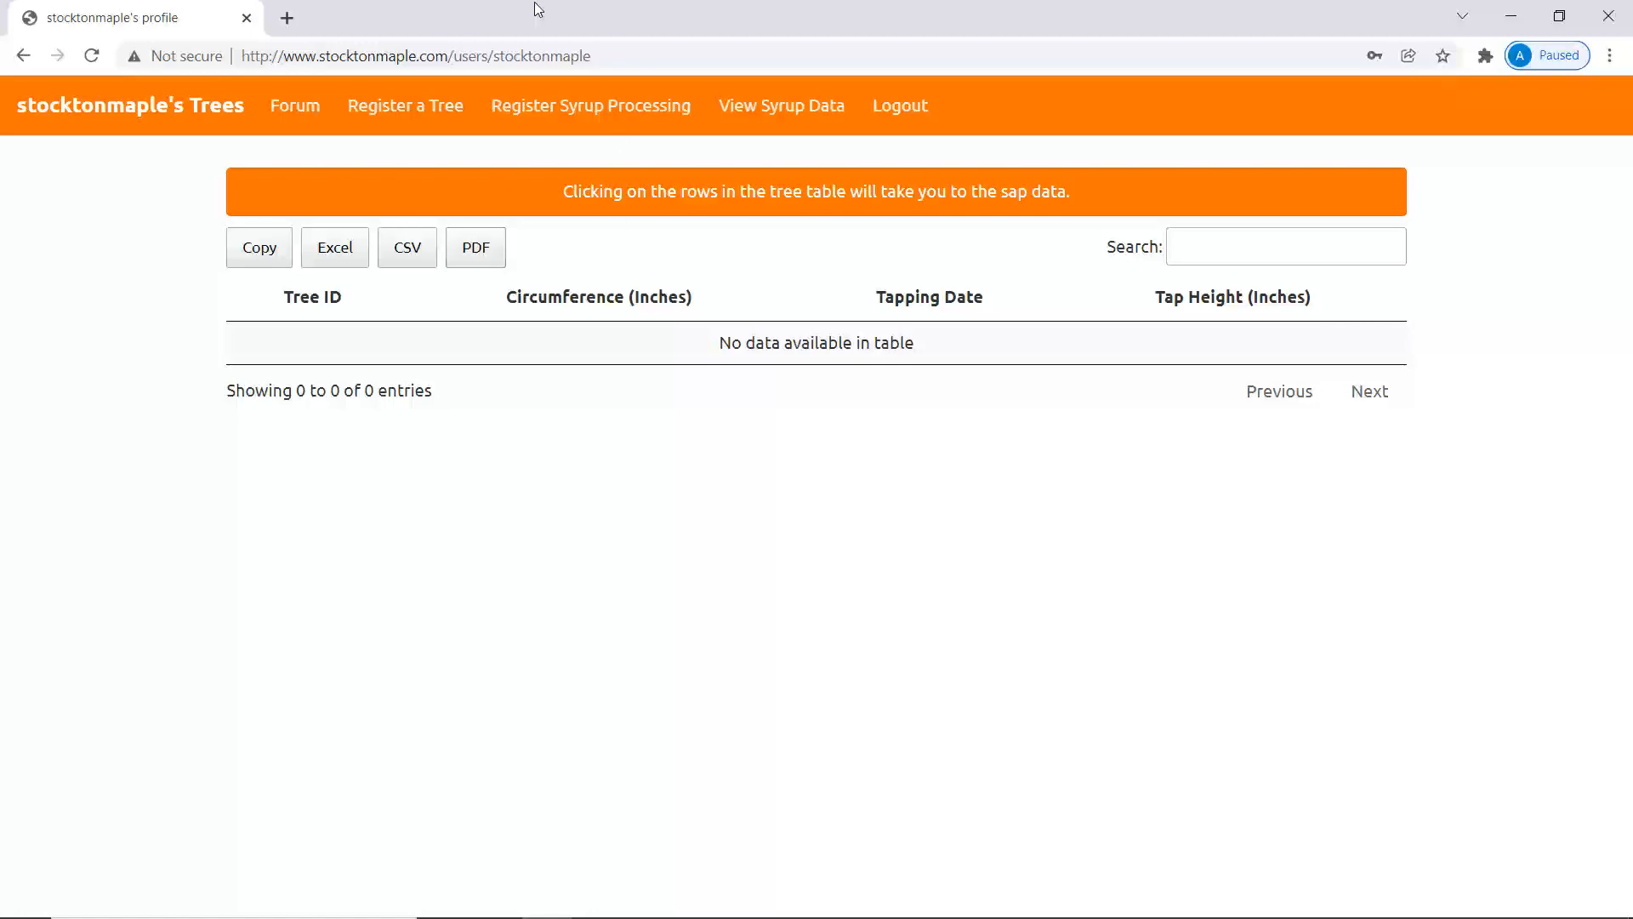
In the tree registration form, enter Tree ID Stoler-1, circumference 40 and tapping height 48.
{"action": "left_click", "coordinate": [387, 108]}
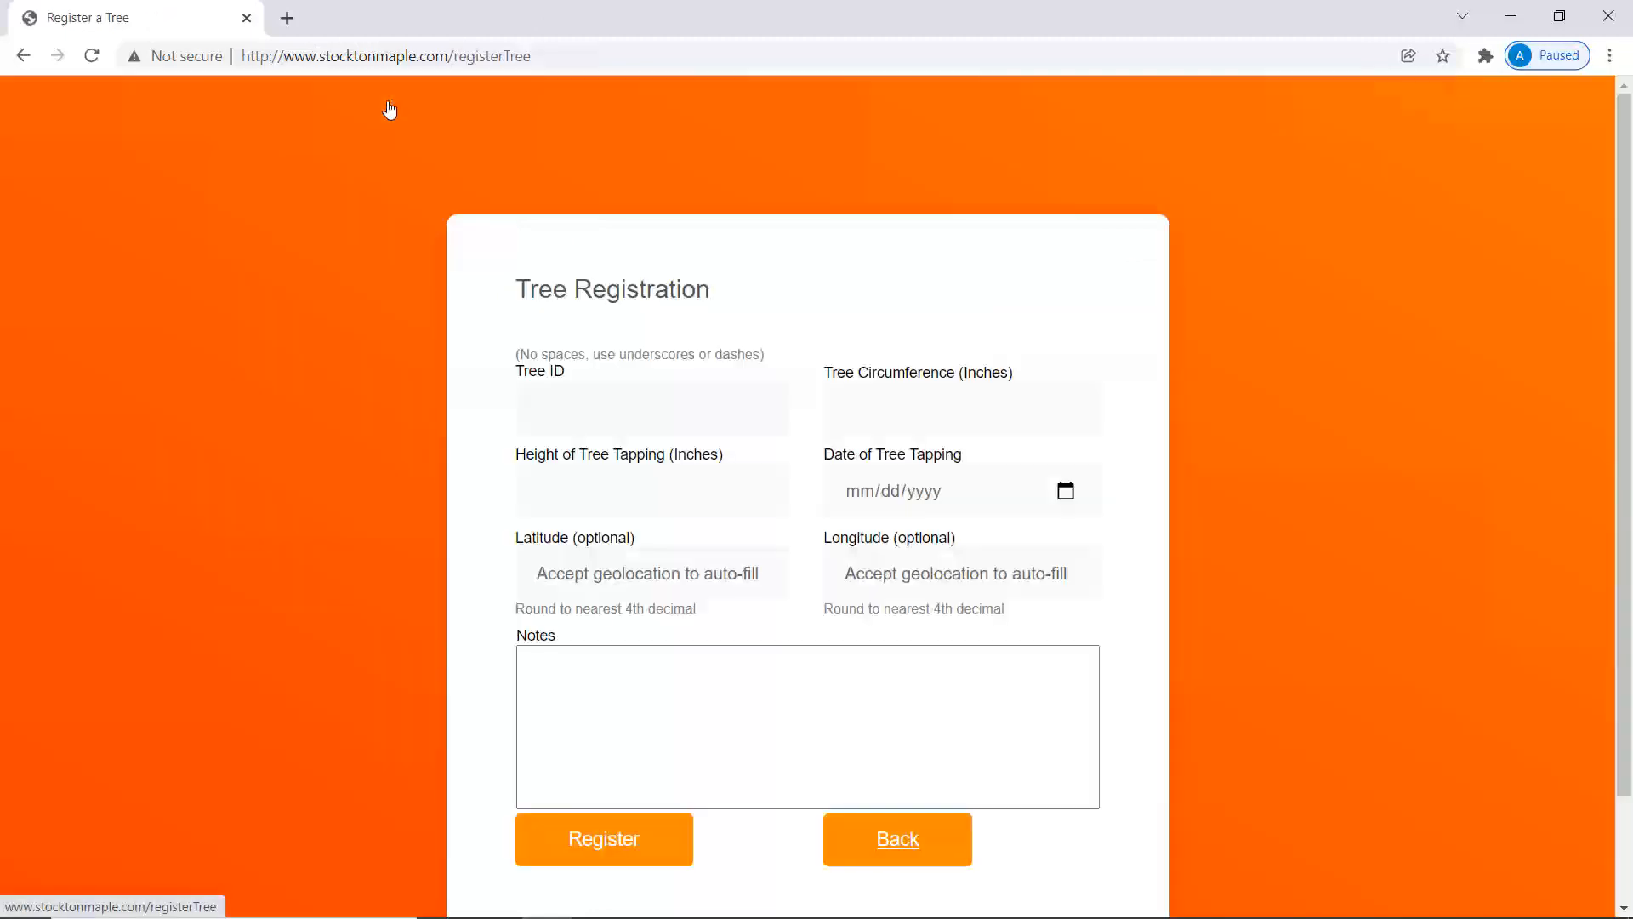
{"action": "left_click", "coordinate": [572, 392]}
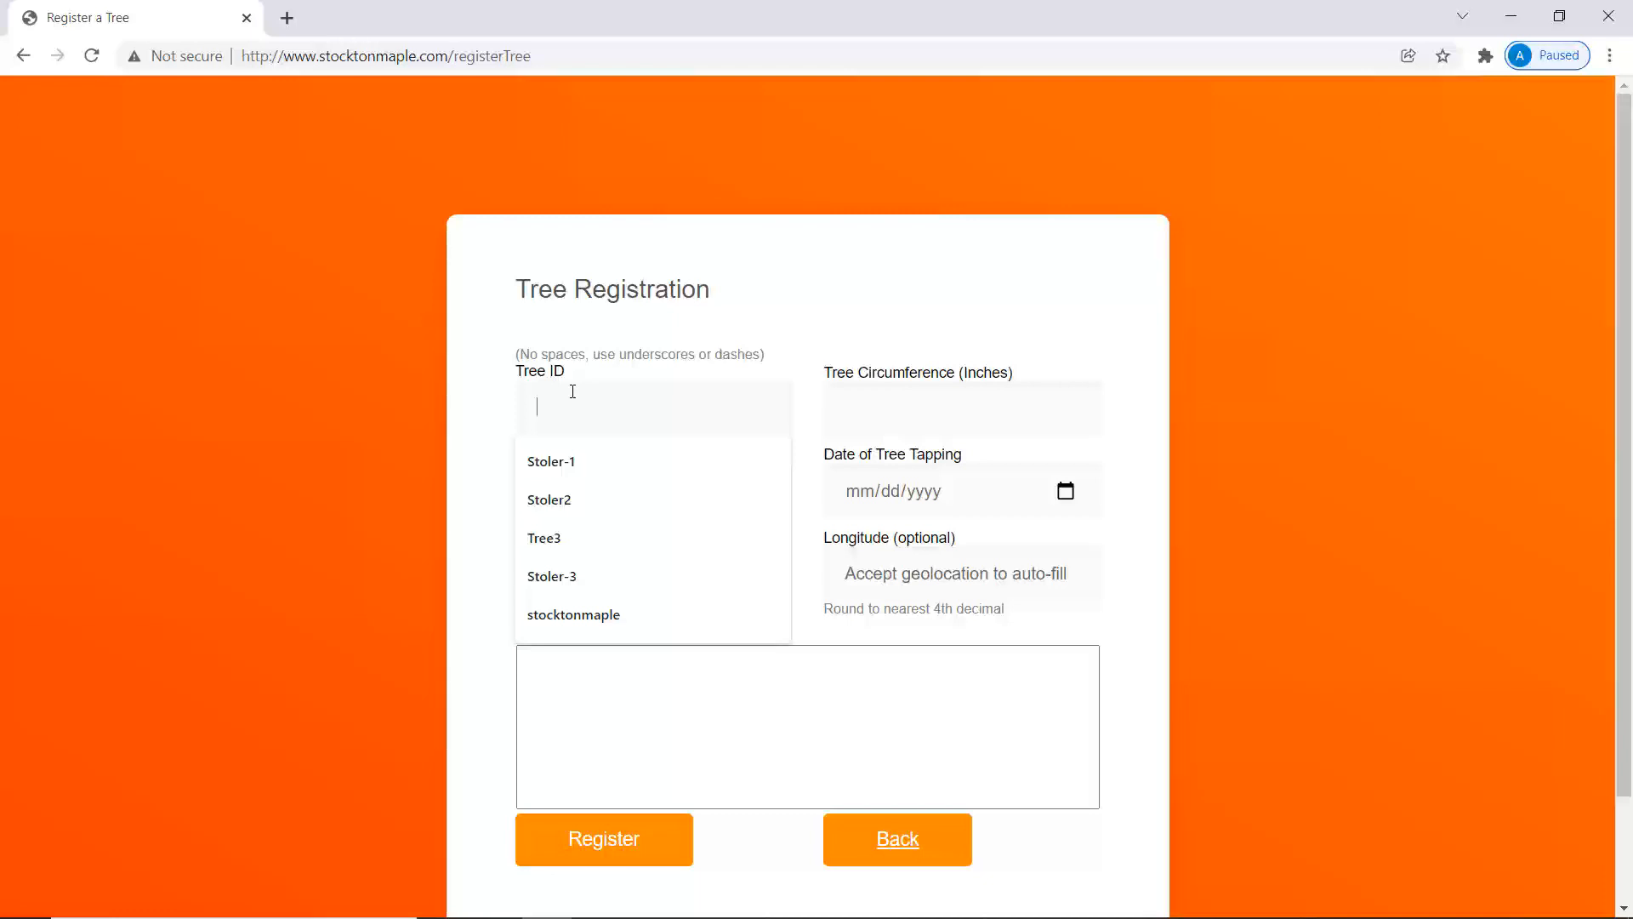
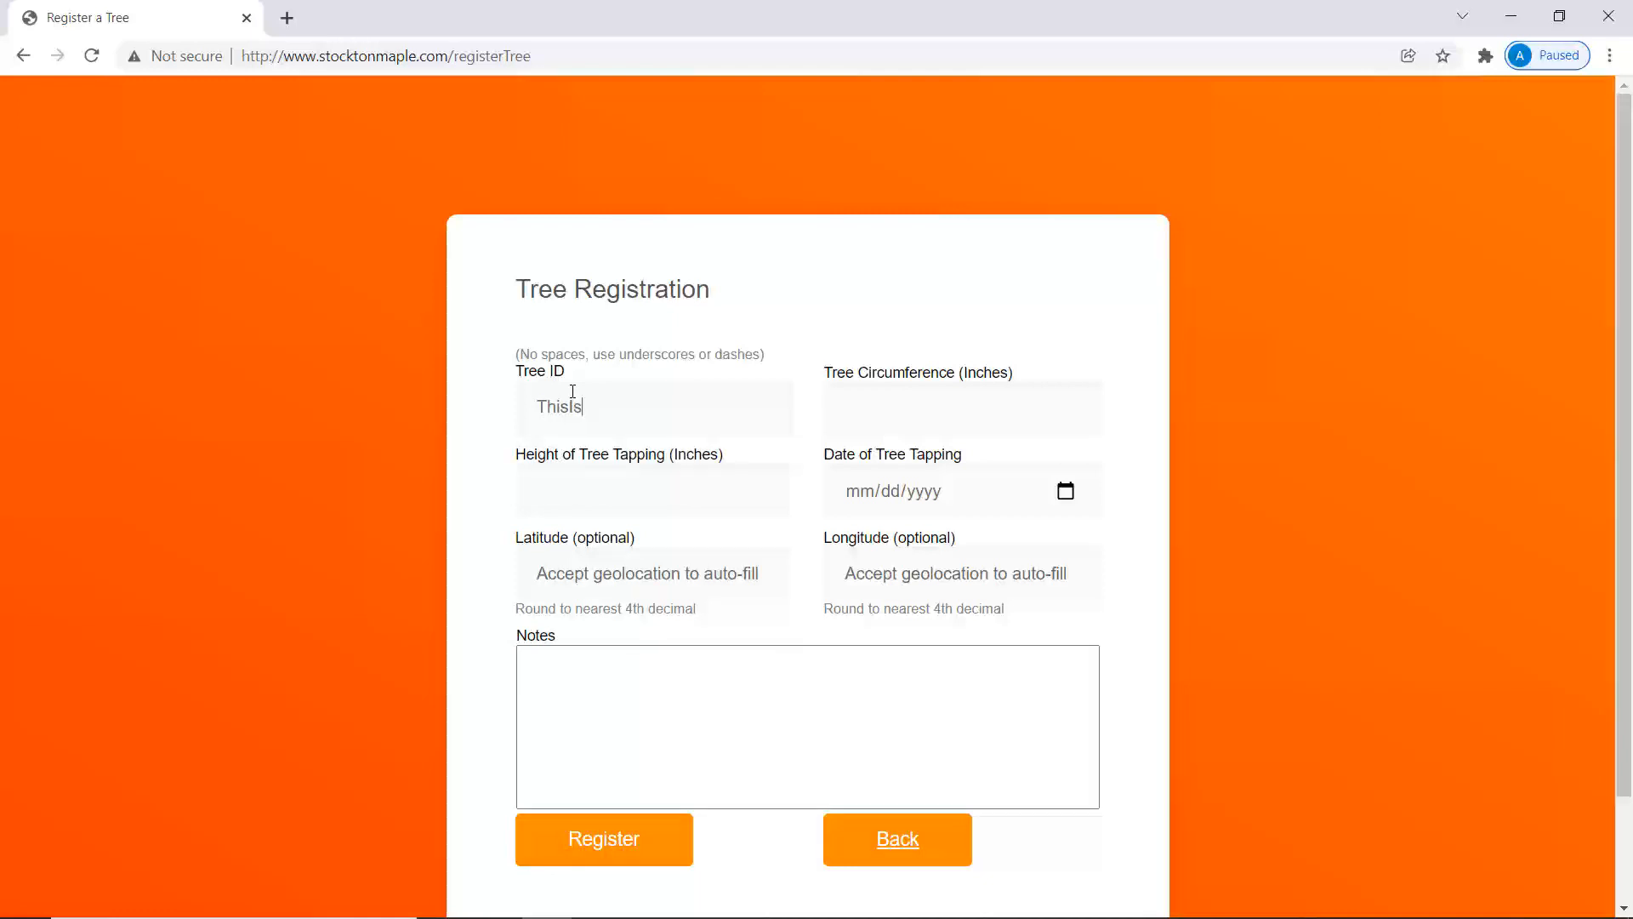
{"action": "double_click", "coordinate": [572, 391]}
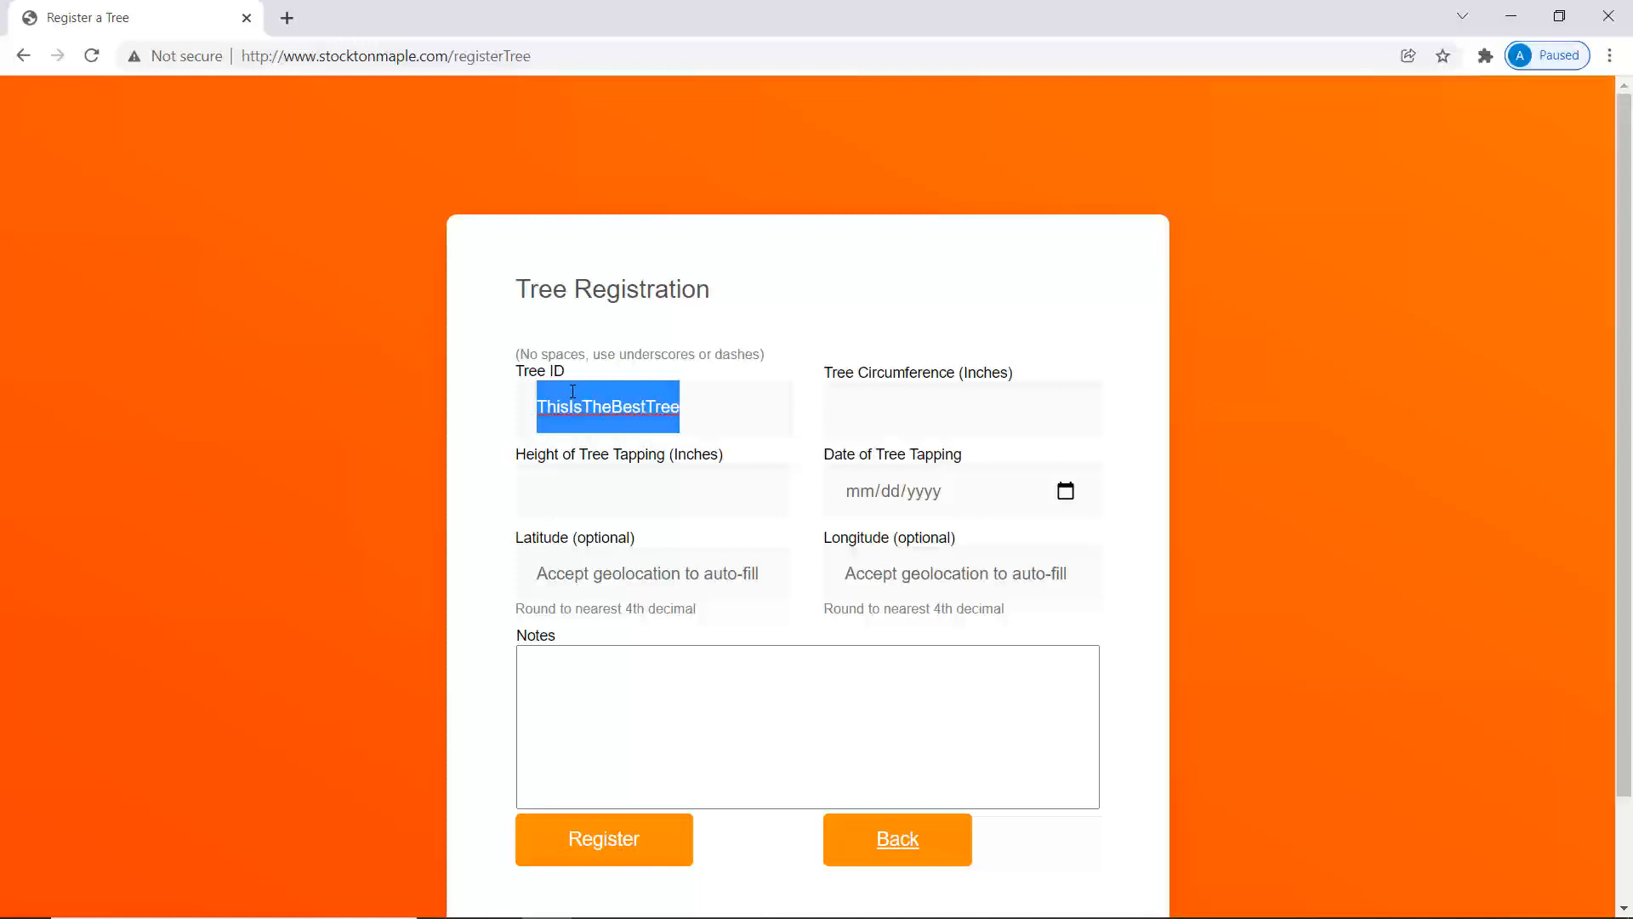
{"action": "type", "text": "Stoler"}
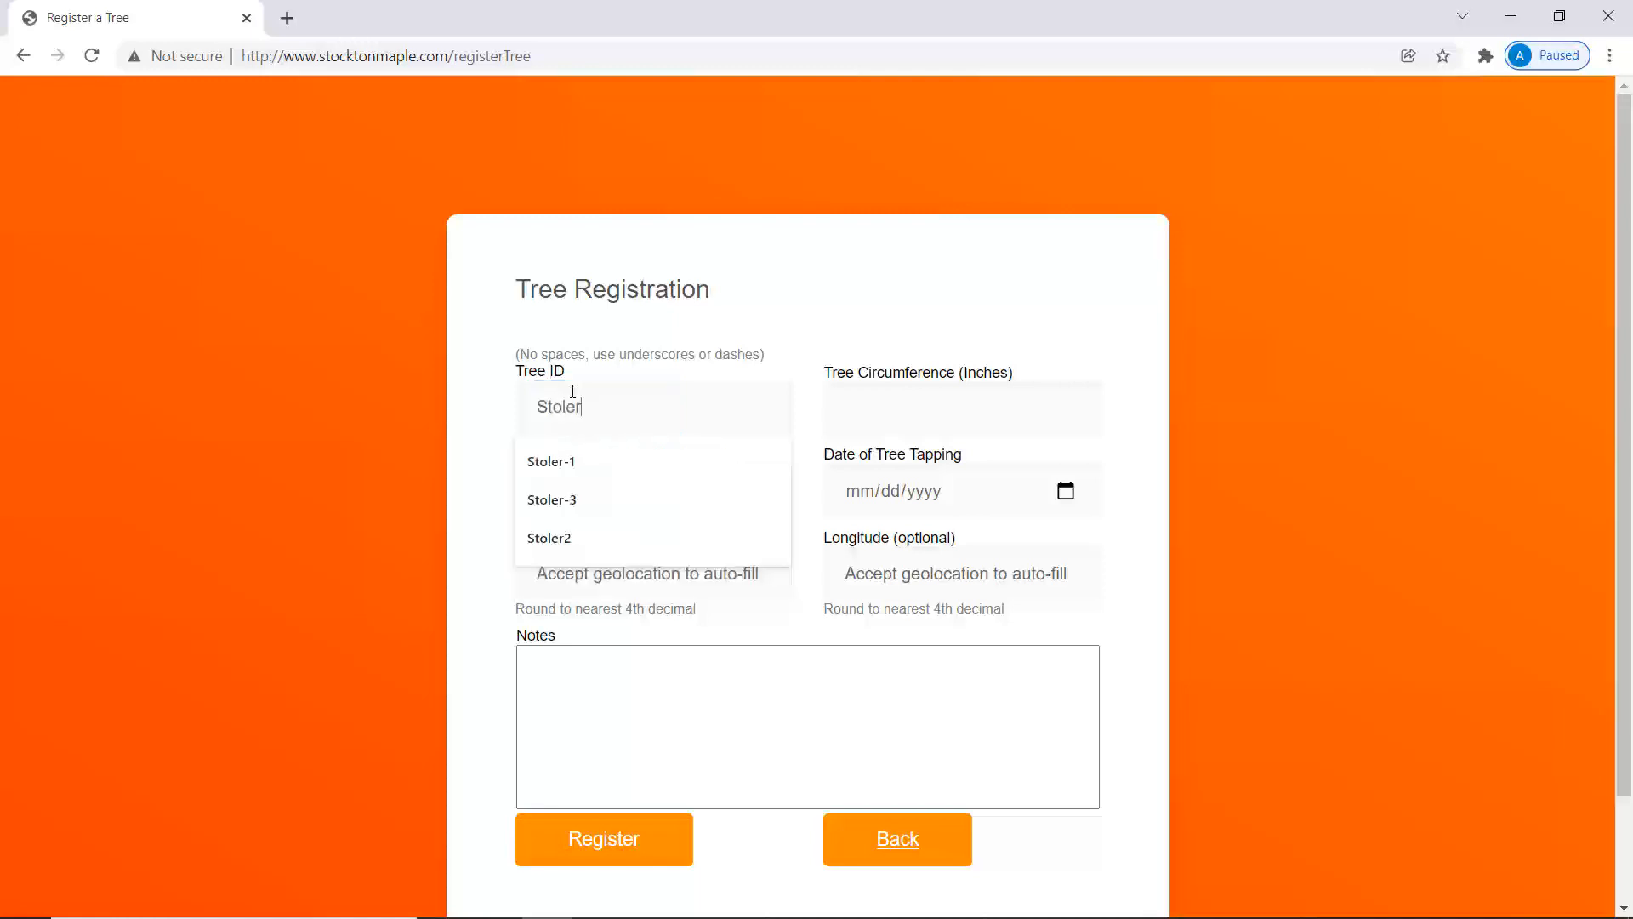
{"action": "type", "text": "-1"}
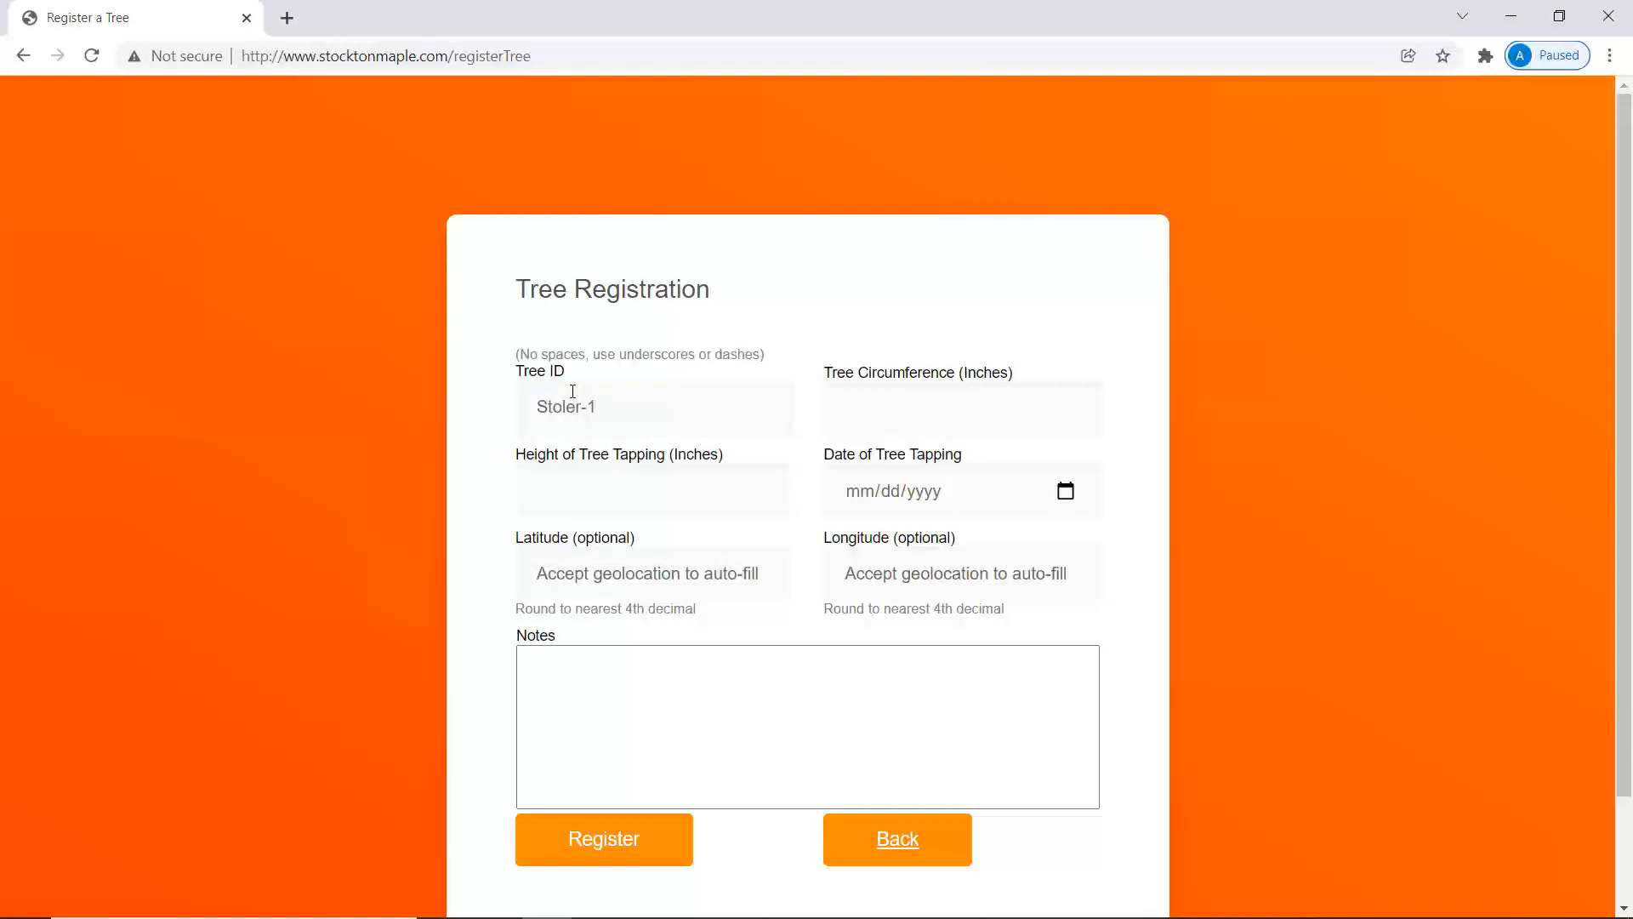
{"action": "key", "text": "Tab"}
{"action": "type", "text": "40"}
{"action": "key", "text": "Tab"}
{"action": "type", "text": "48"}
Set tapping date 01/01/2022, add the note 'Red maple', and register the tree.
{"action": "left_click", "coordinate": [1067, 496]}
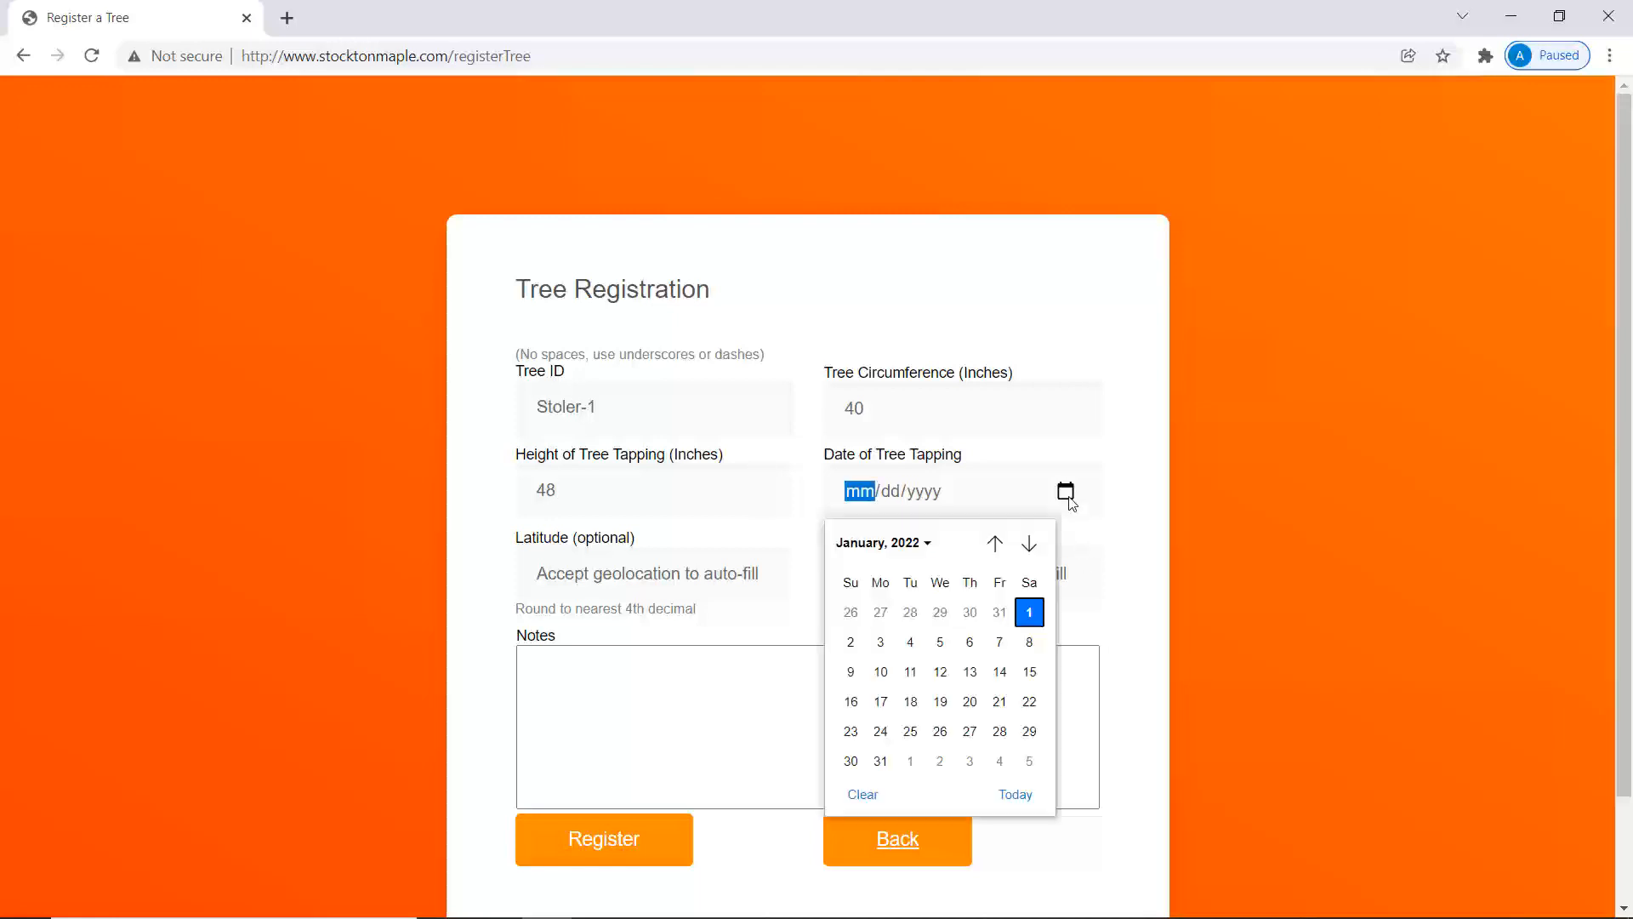
{"action": "left_click", "coordinate": [1029, 612]}
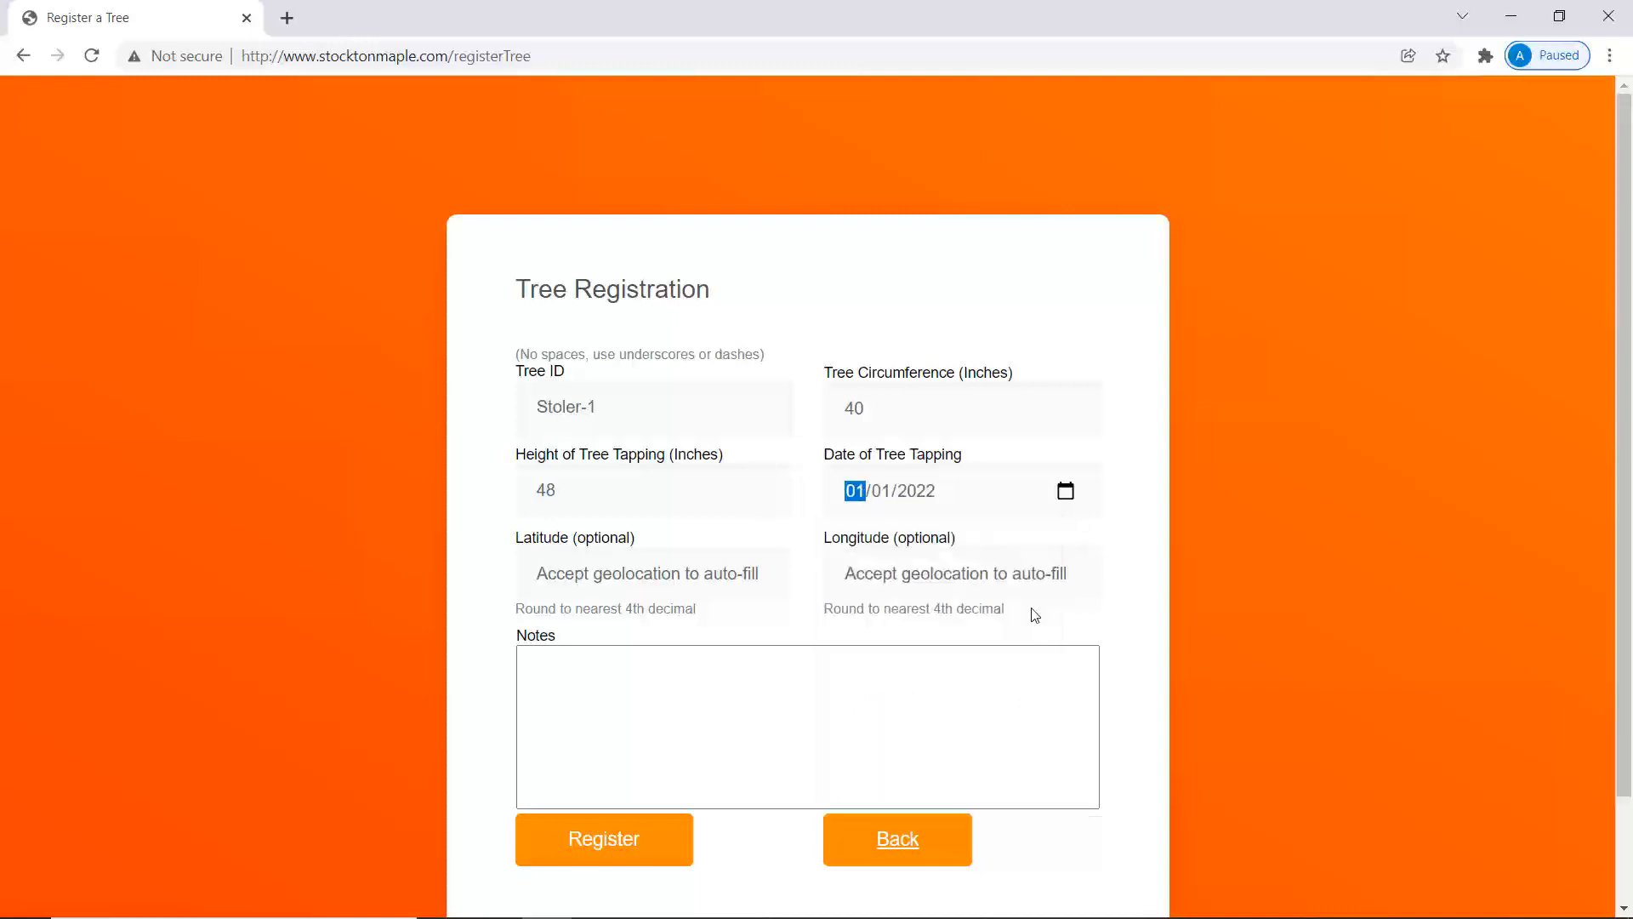
{"action": "left_click", "coordinate": [633, 557]}
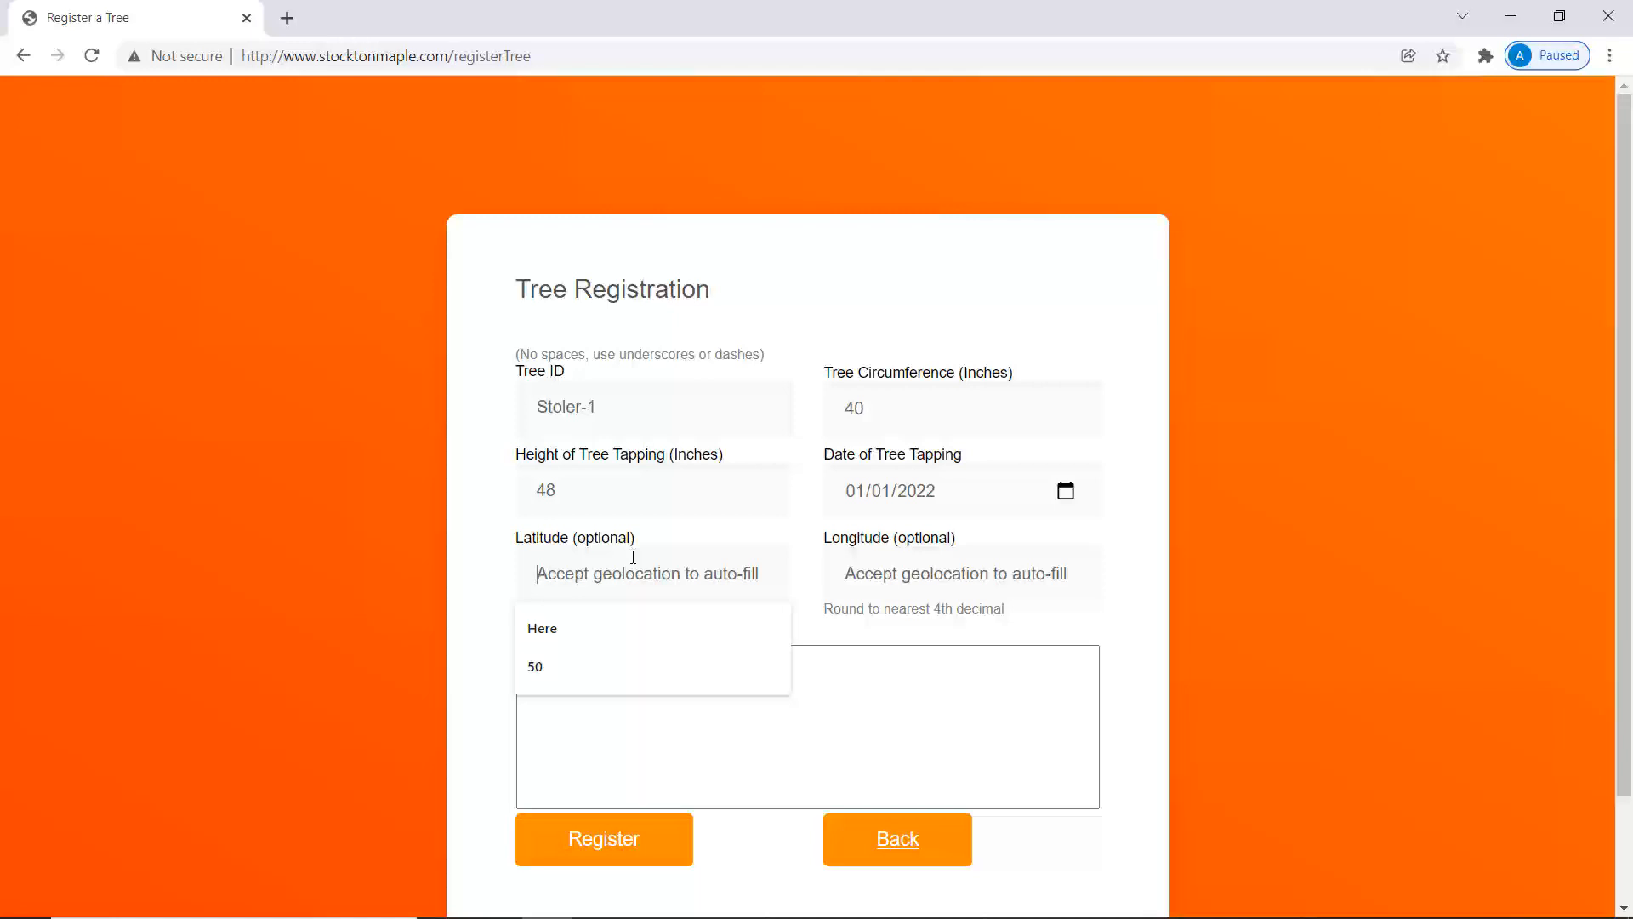
{"action": "left_click", "coordinate": [979, 723]}
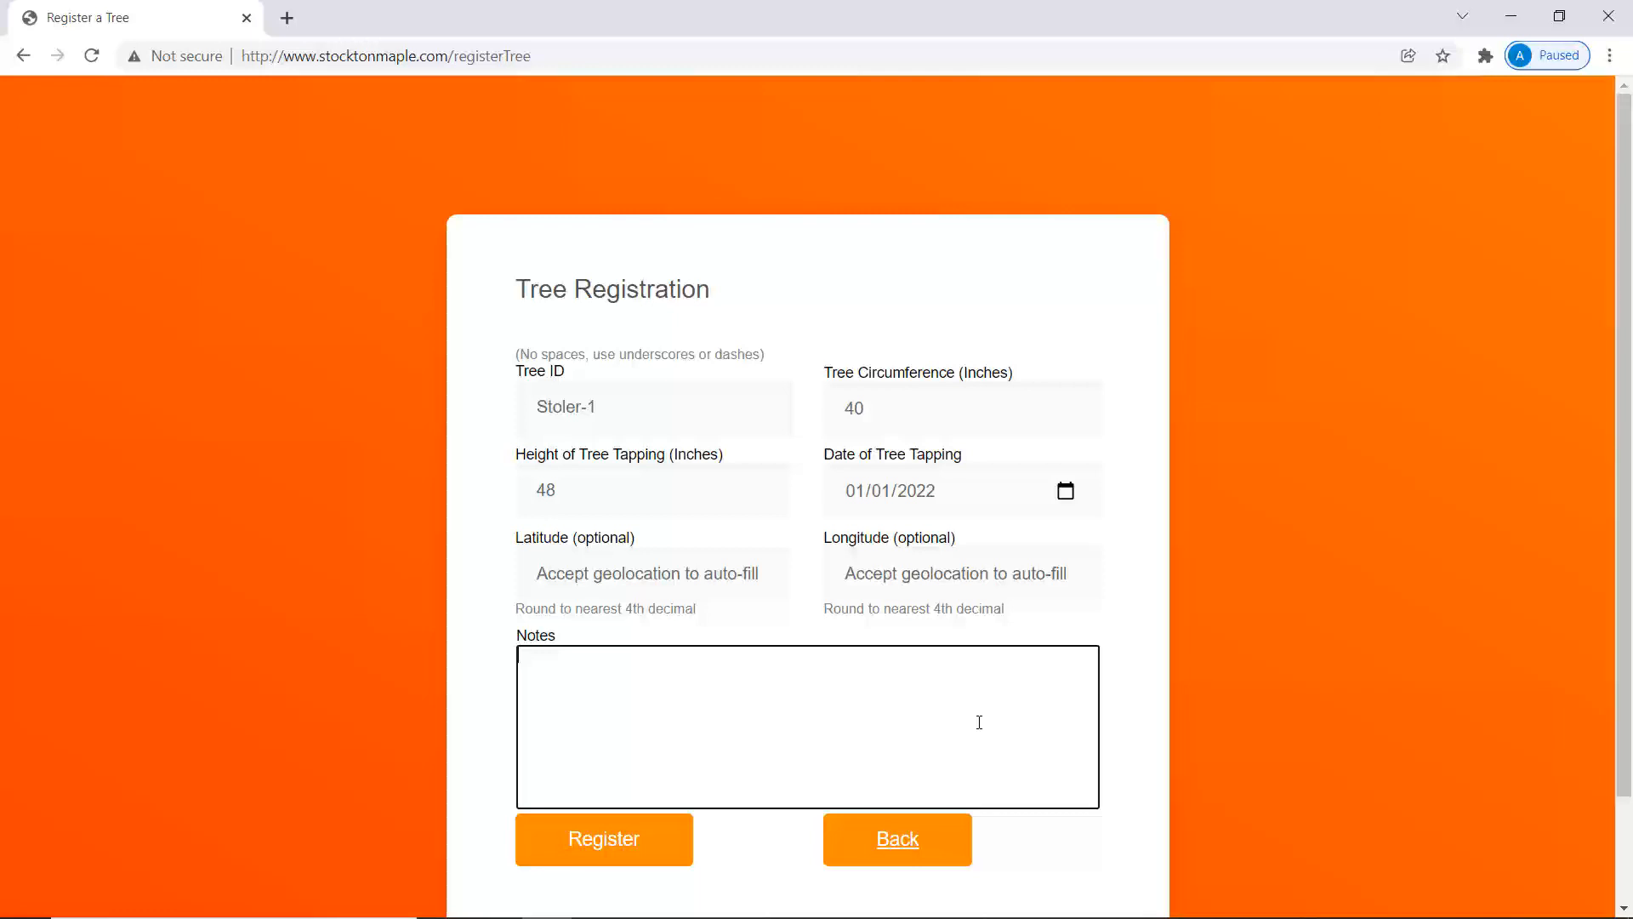
{"action": "type", "text": "Red maple"}
{"action": "left_click", "coordinate": [641, 839]}
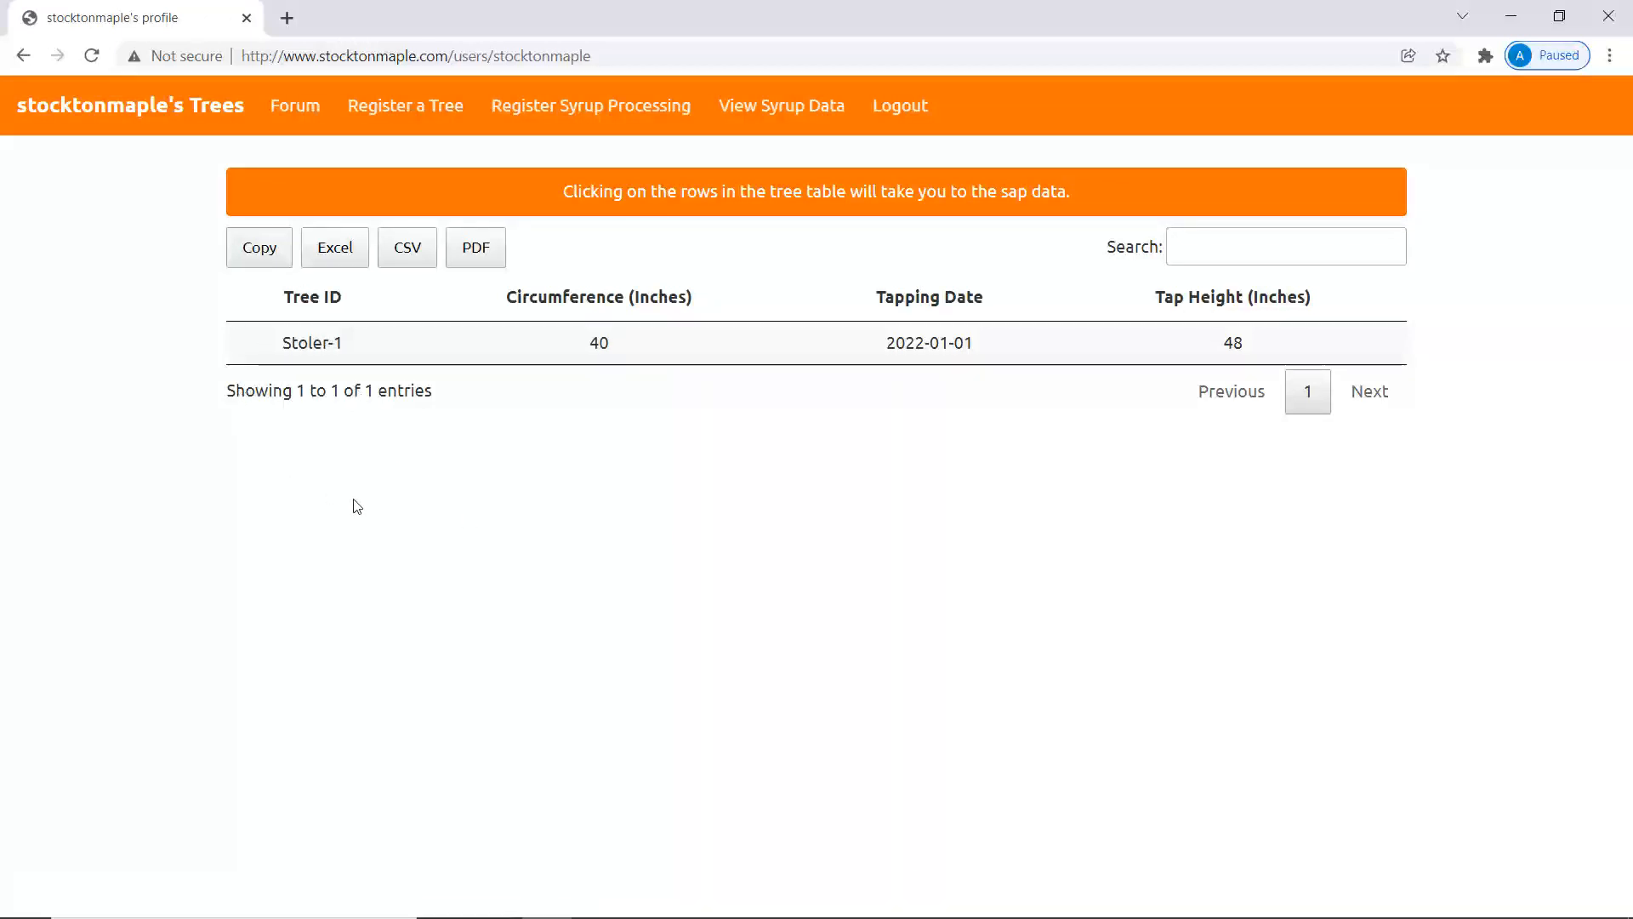
Open the Stoler-1 row and check its empty Season 2022 sap table.
{"action": "left_click", "coordinate": [320, 344]}
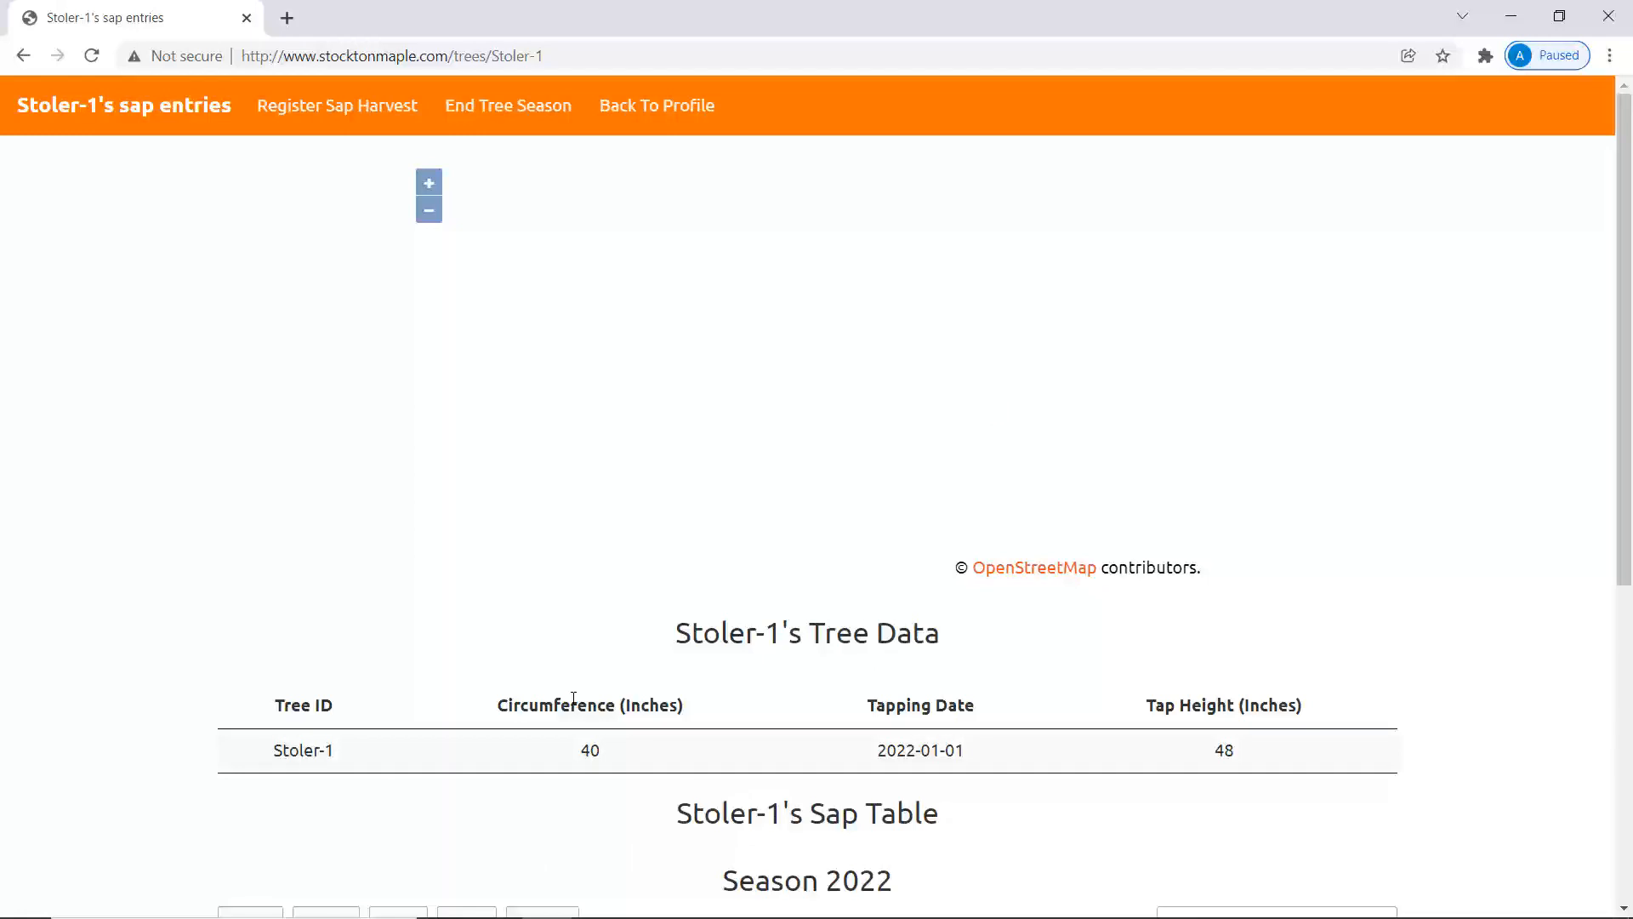
{"action": "scroll", "coordinate": [574, 698], "scroll_direction": "down", "scroll_amount": 3}
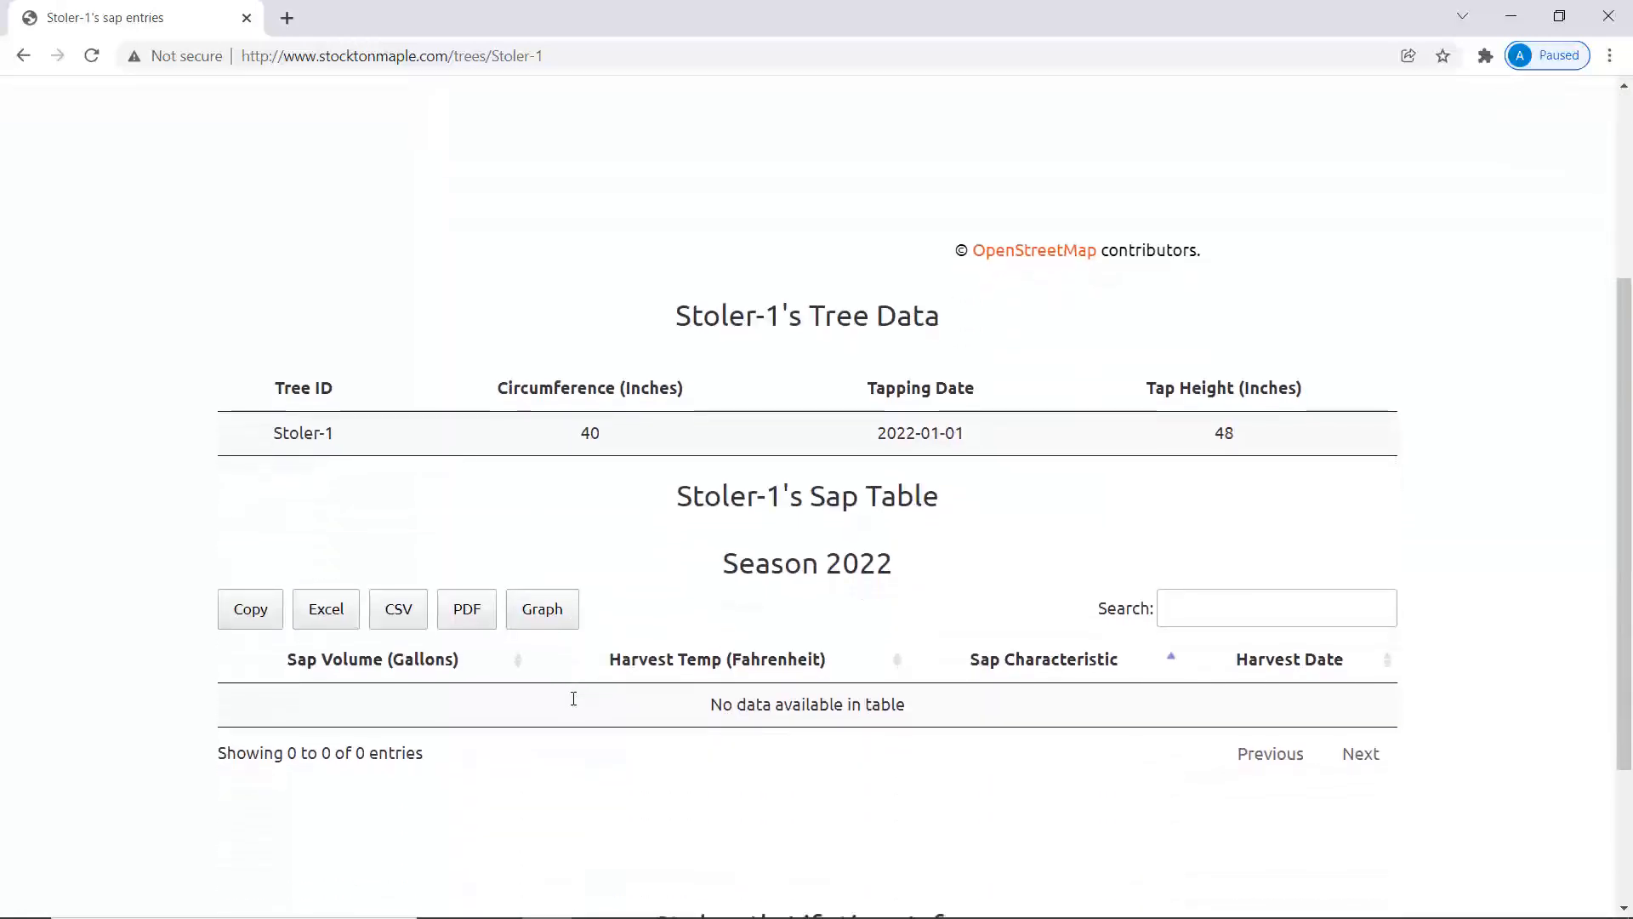
{"action": "scroll", "coordinate": [574, 698], "scroll_direction": "up", "scroll_amount": 3}
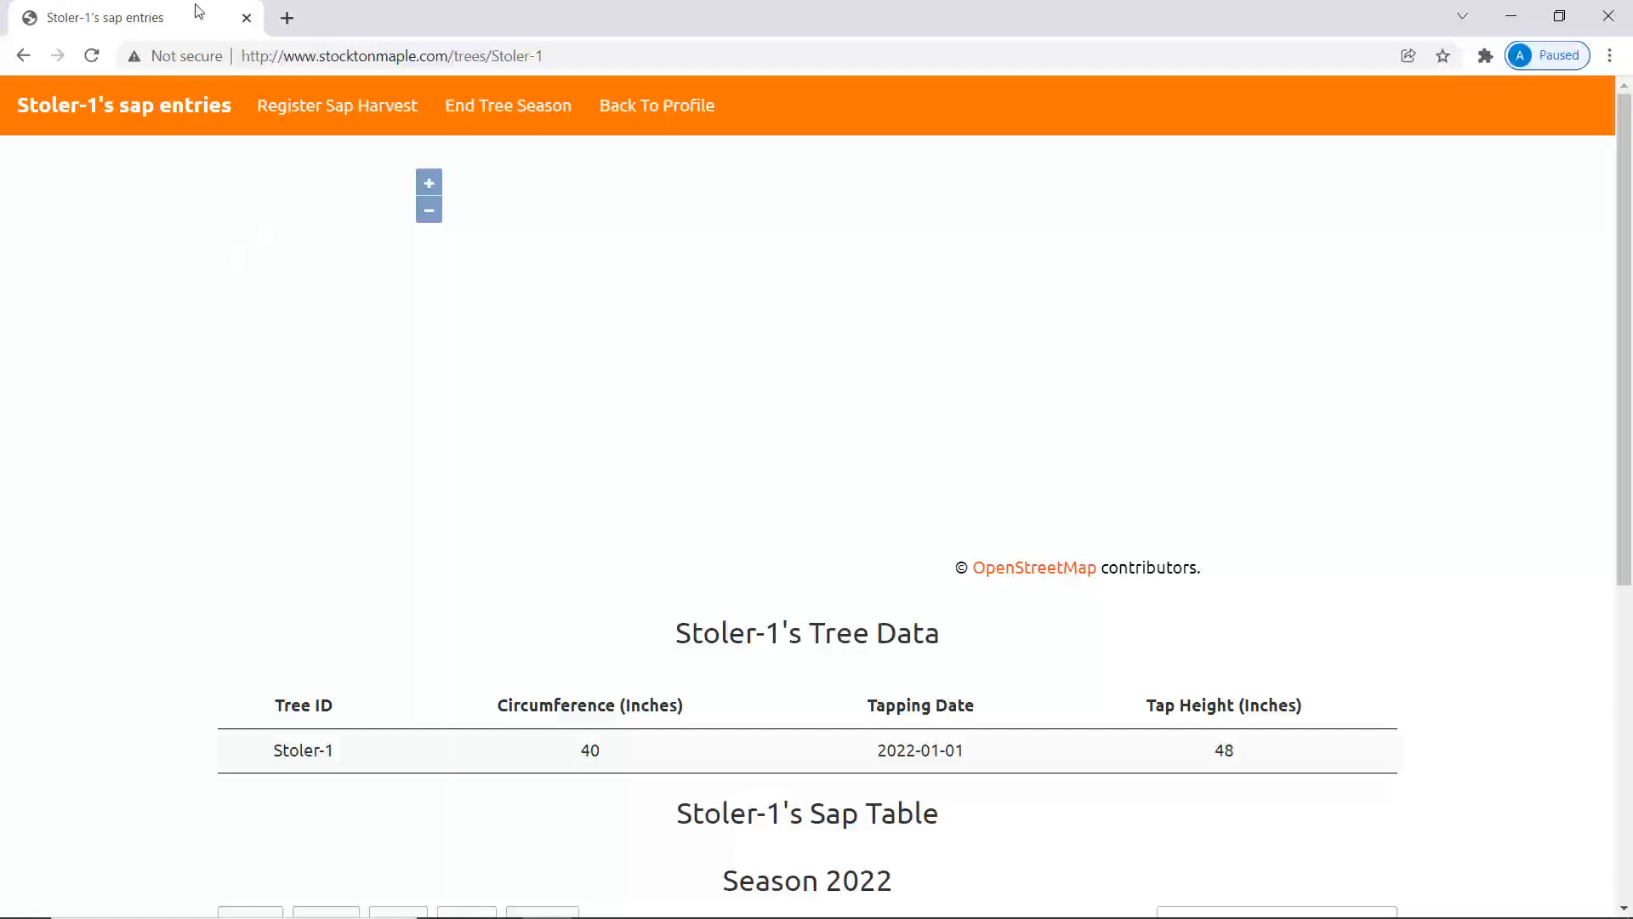
Submit a sap harvest of 0.5 gallons on 01/02/2022 at 45°F with Clear characteristic.
{"action": "left_click", "coordinate": [367, 117]}
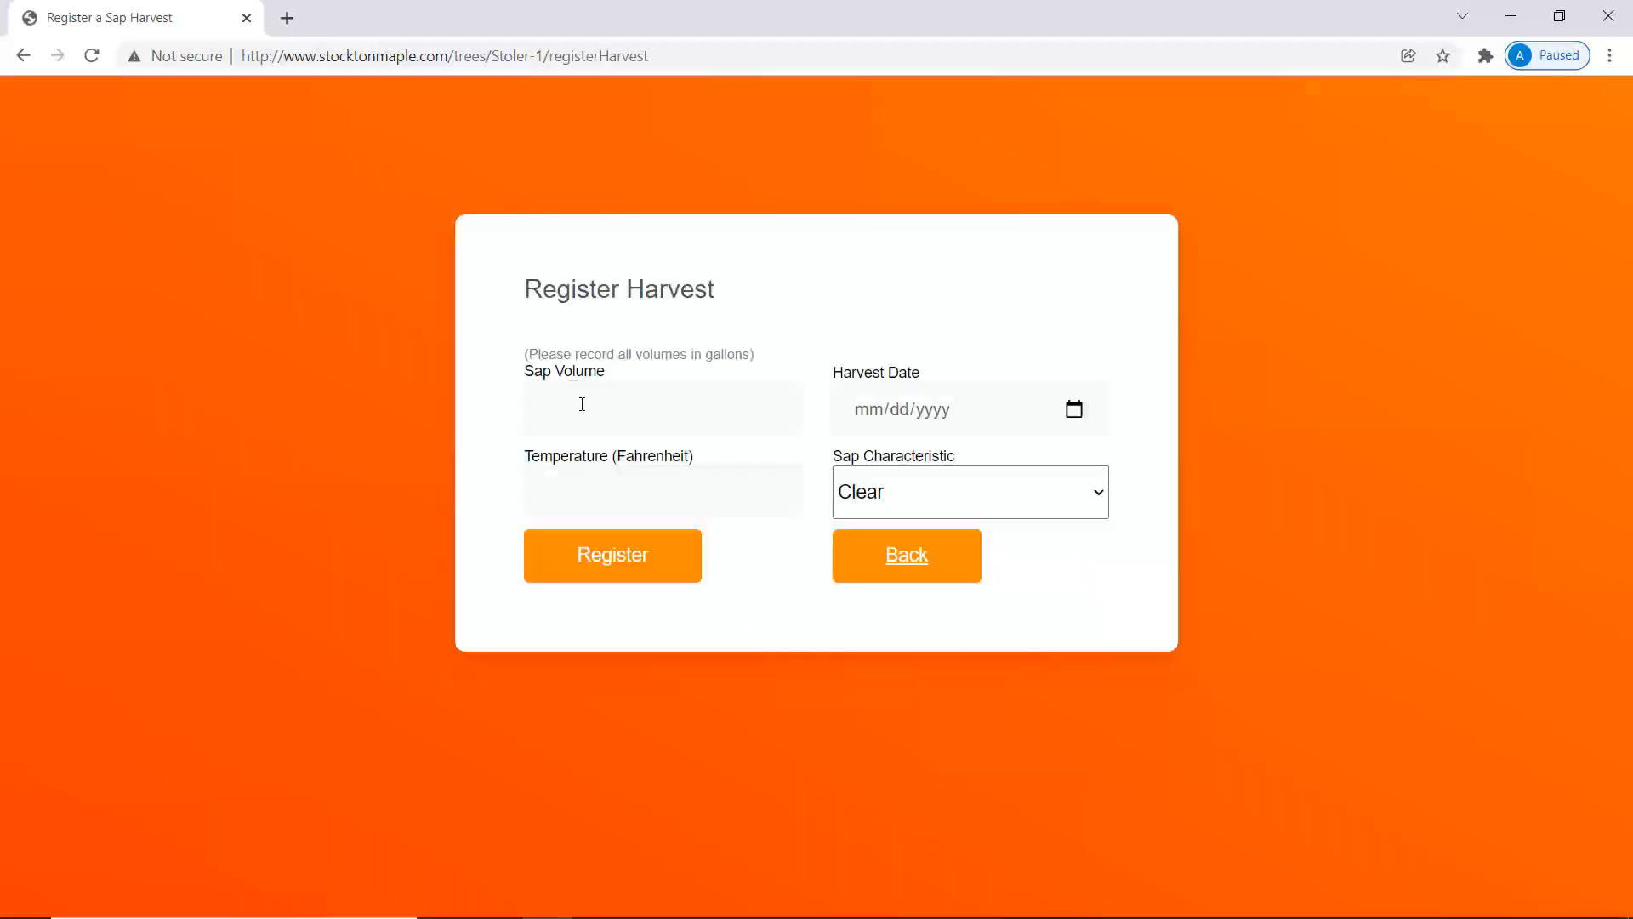
{"action": "left_click", "coordinate": [582, 404]}
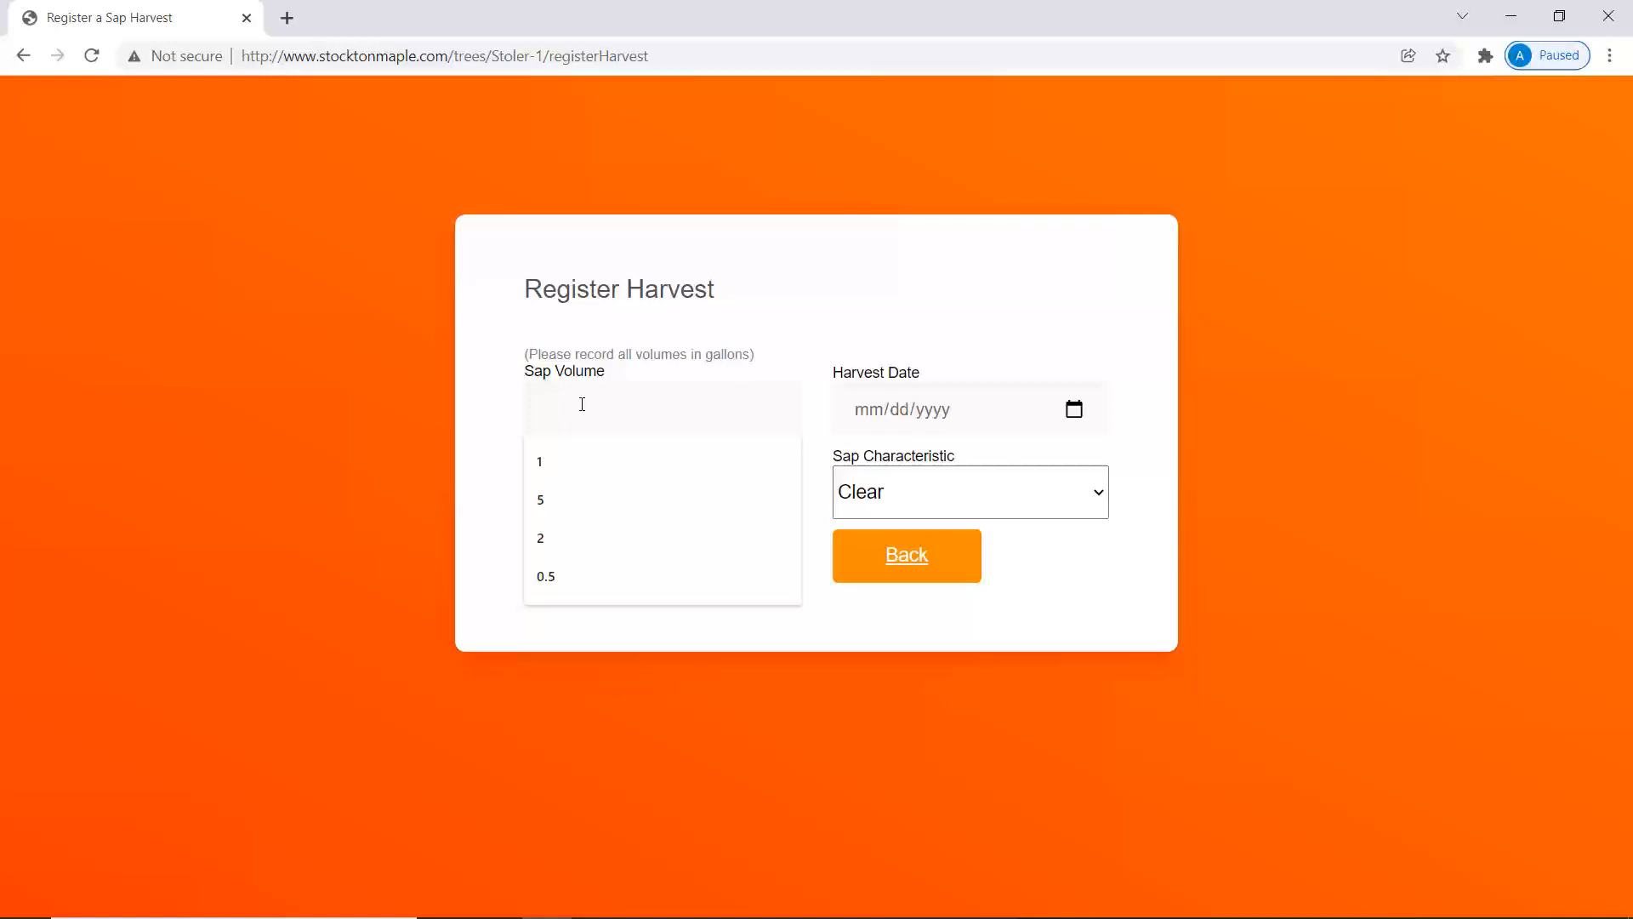
{"action": "type", "text": "0.5"}
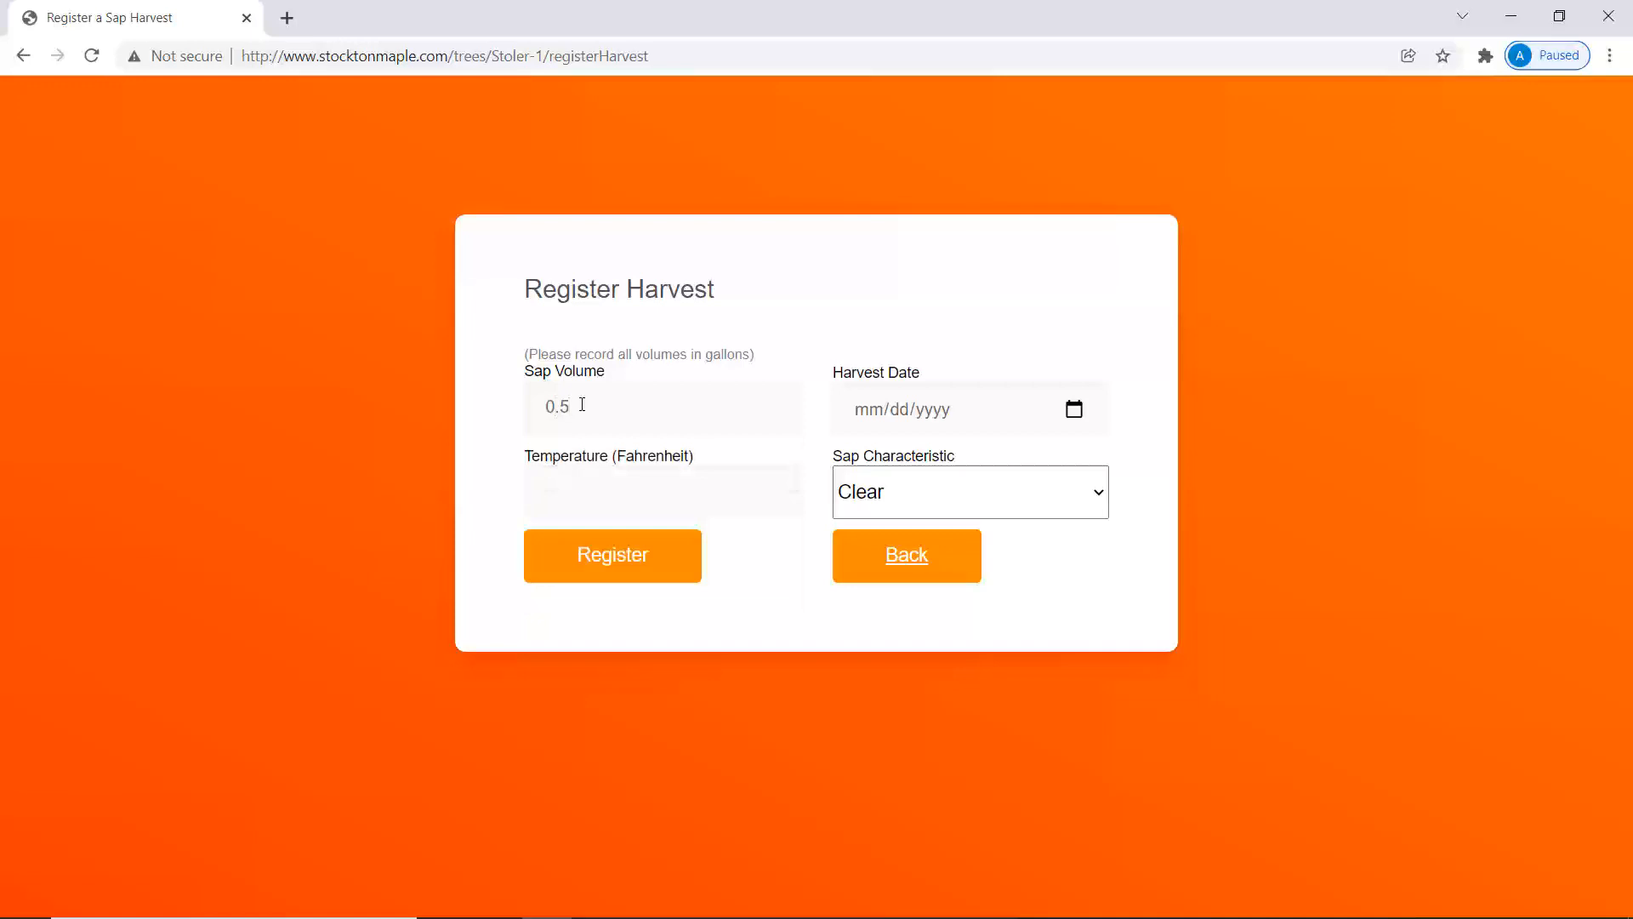
{"action": "left_click", "coordinate": [1059, 428]}
{"action": "left_click", "coordinate": [1074, 409]}
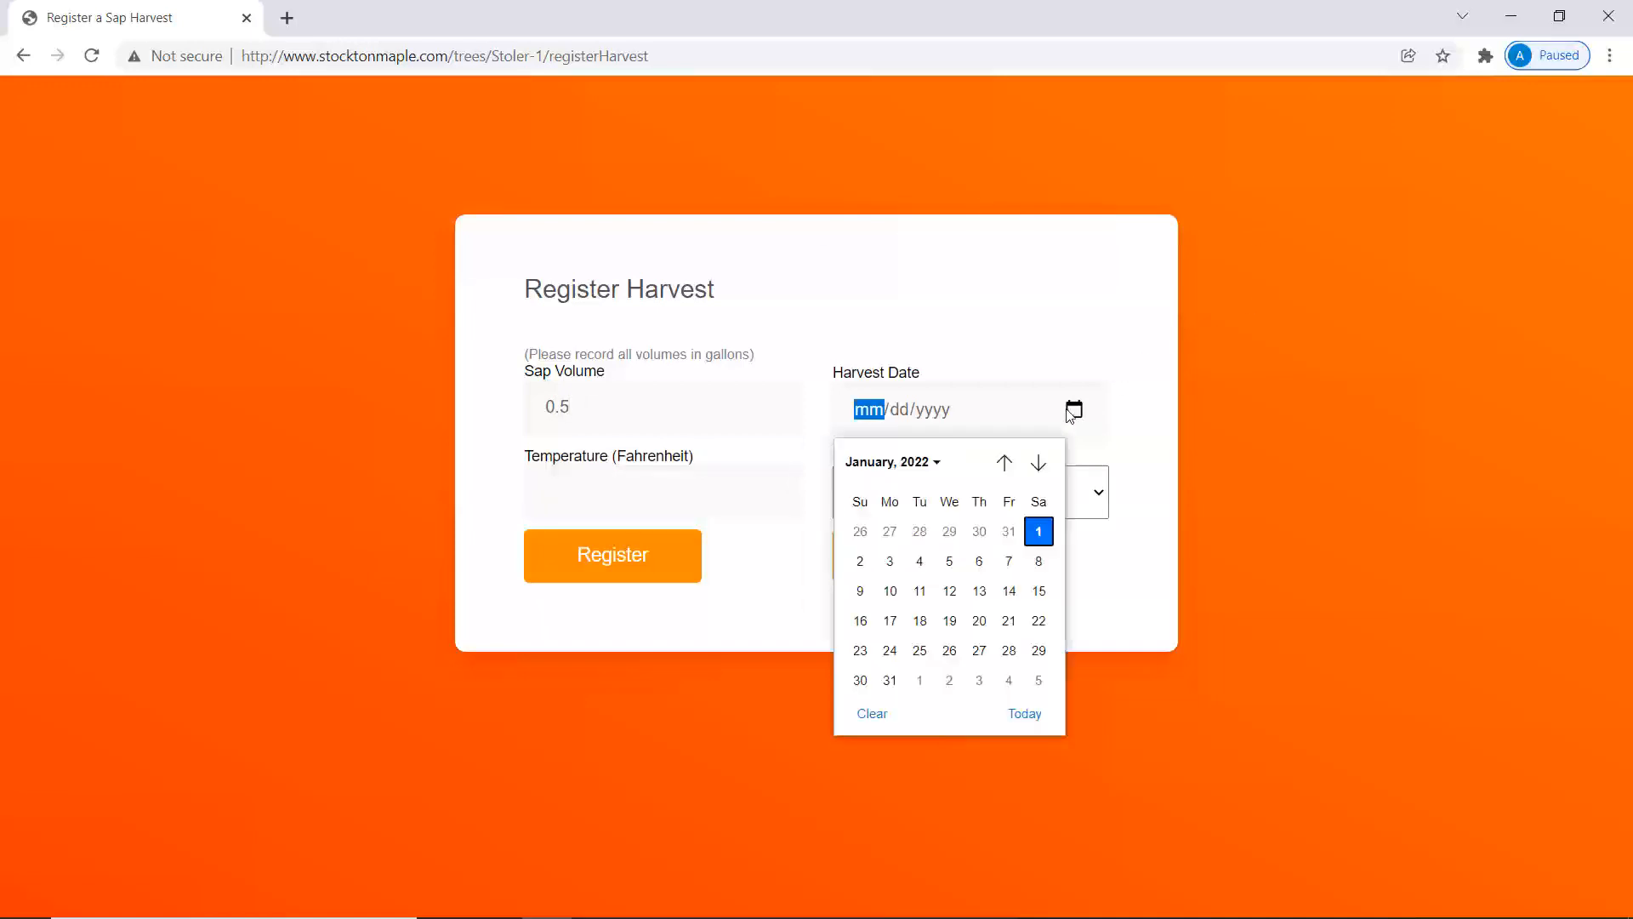
{"action": "left_click", "coordinate": [860, 561]}
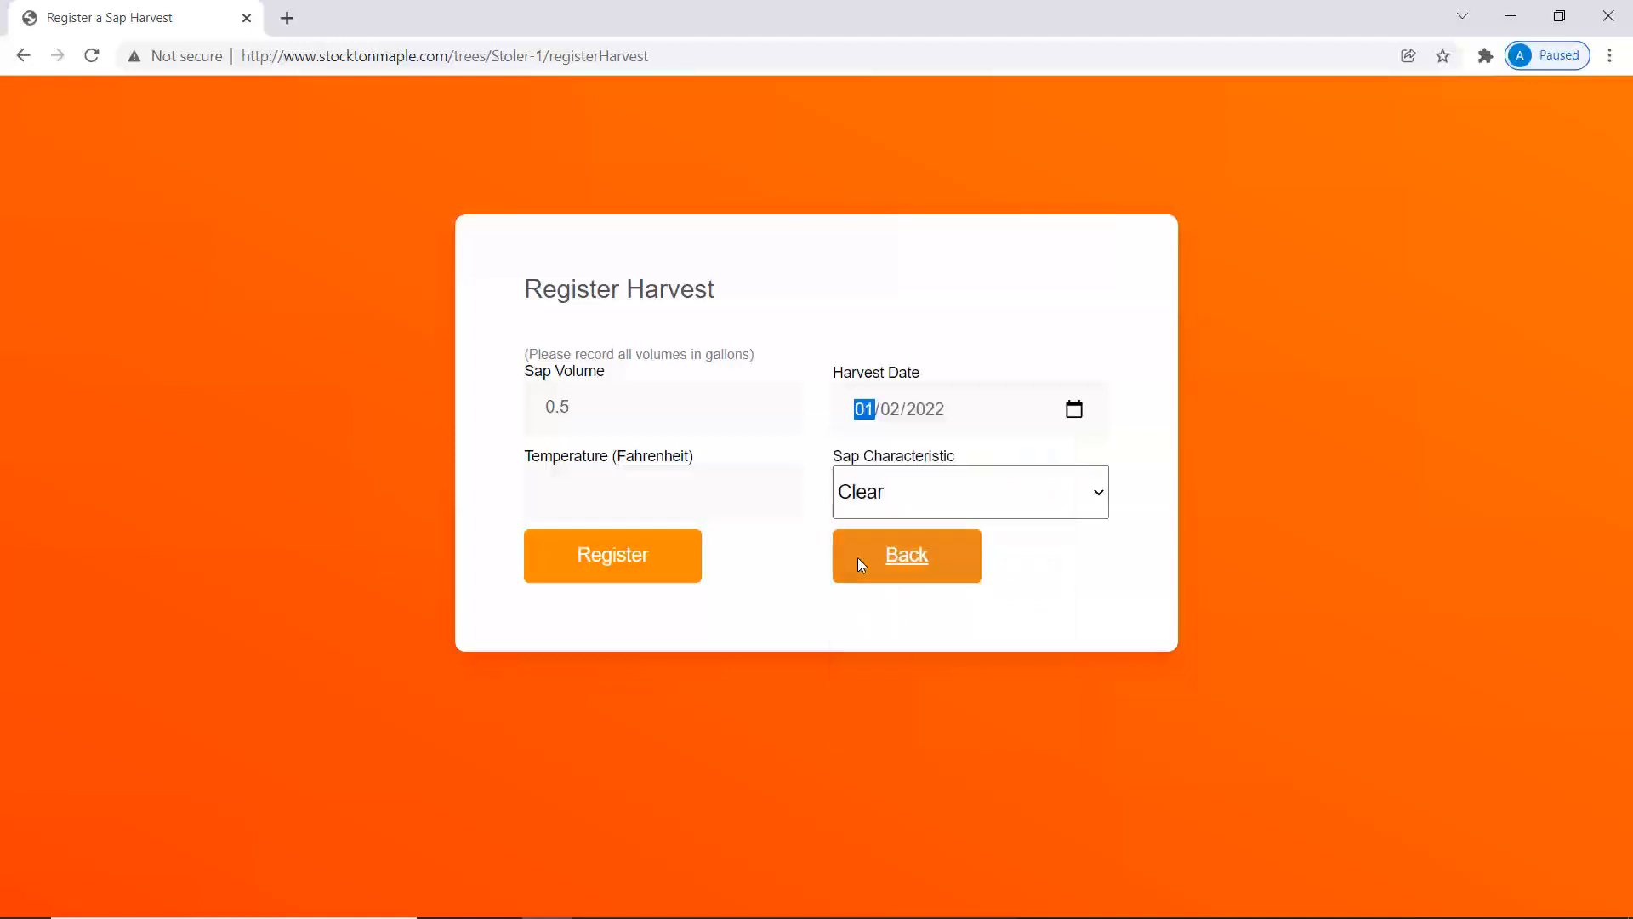
{"action": "left_click", "coordinate": [736, 493]}
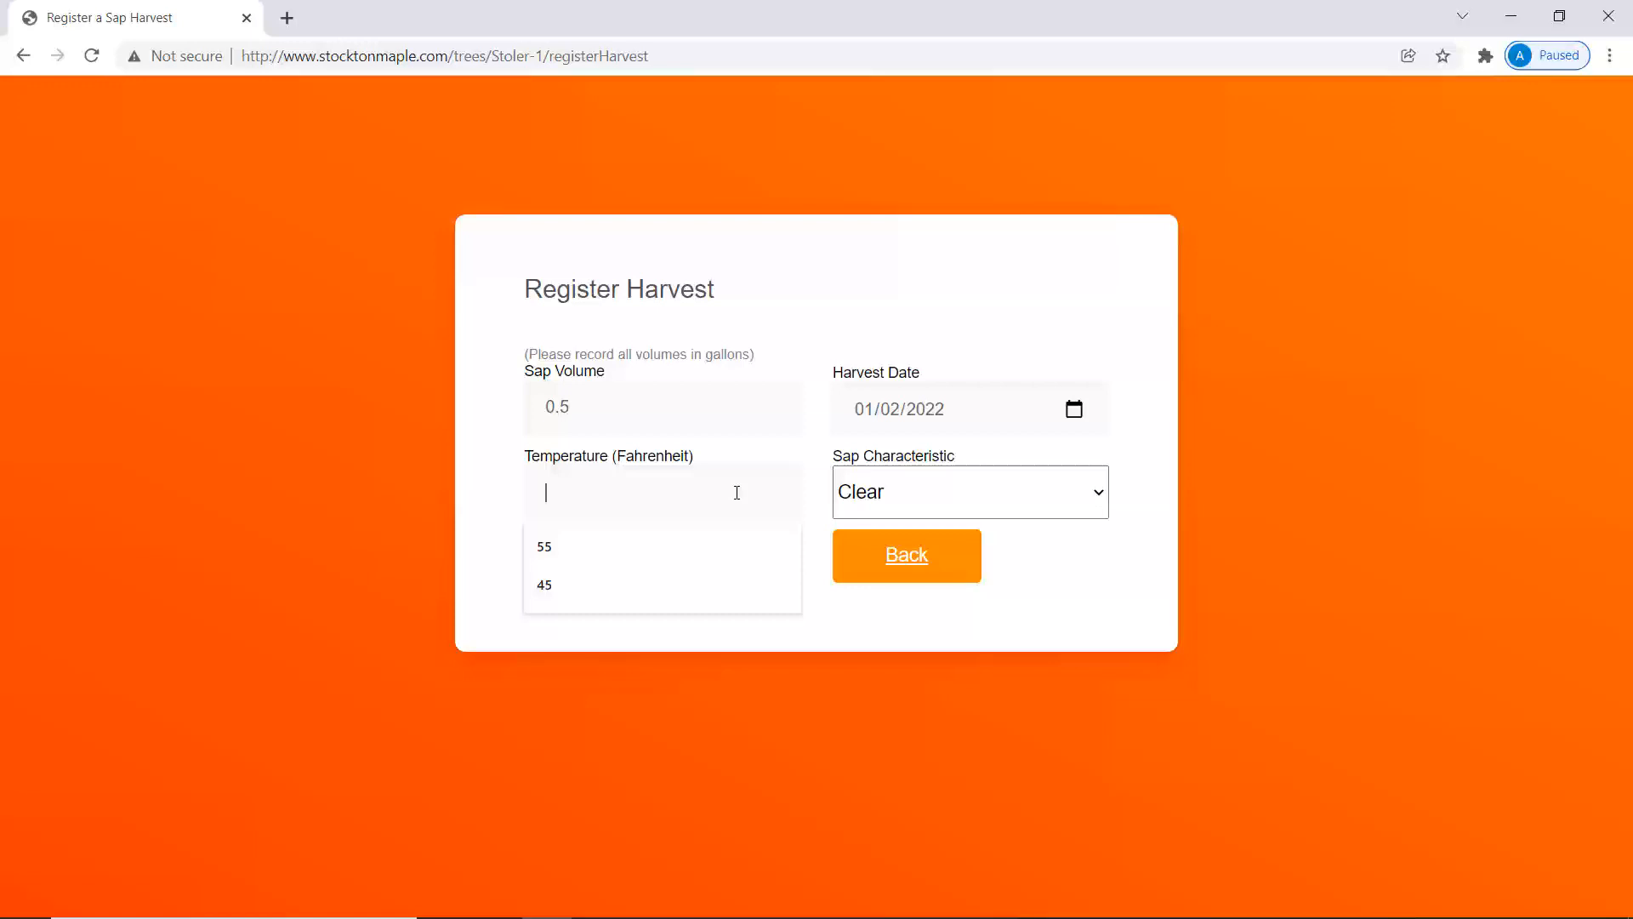
{"action": "type", "text": "45"}
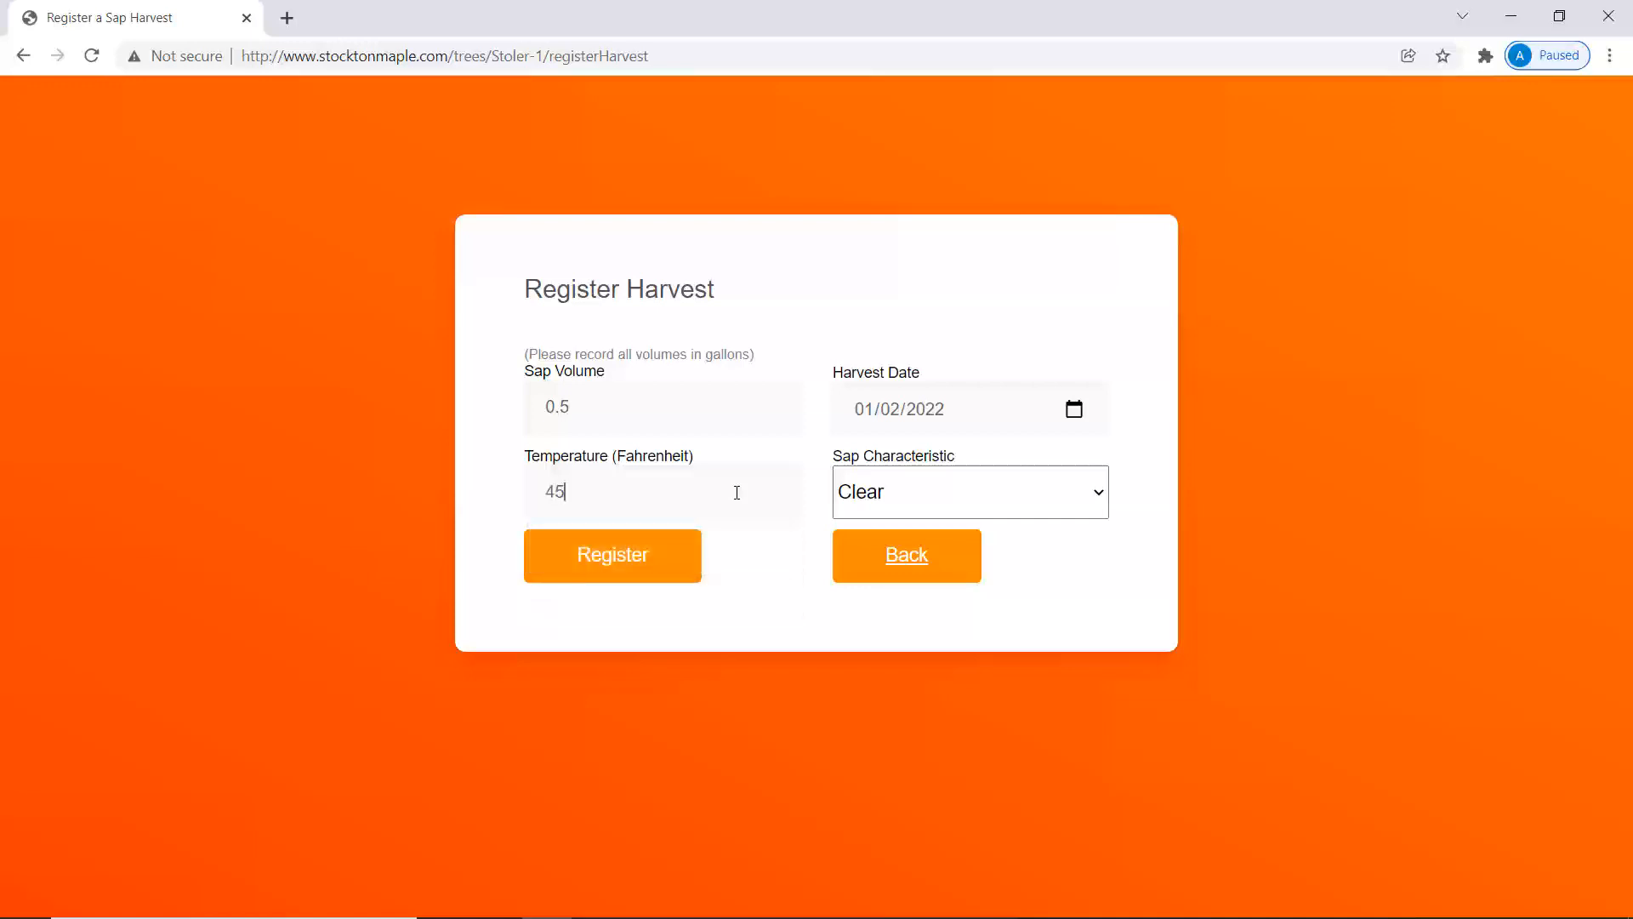
{"action": "left_click", "coordinate": [979, 517]}
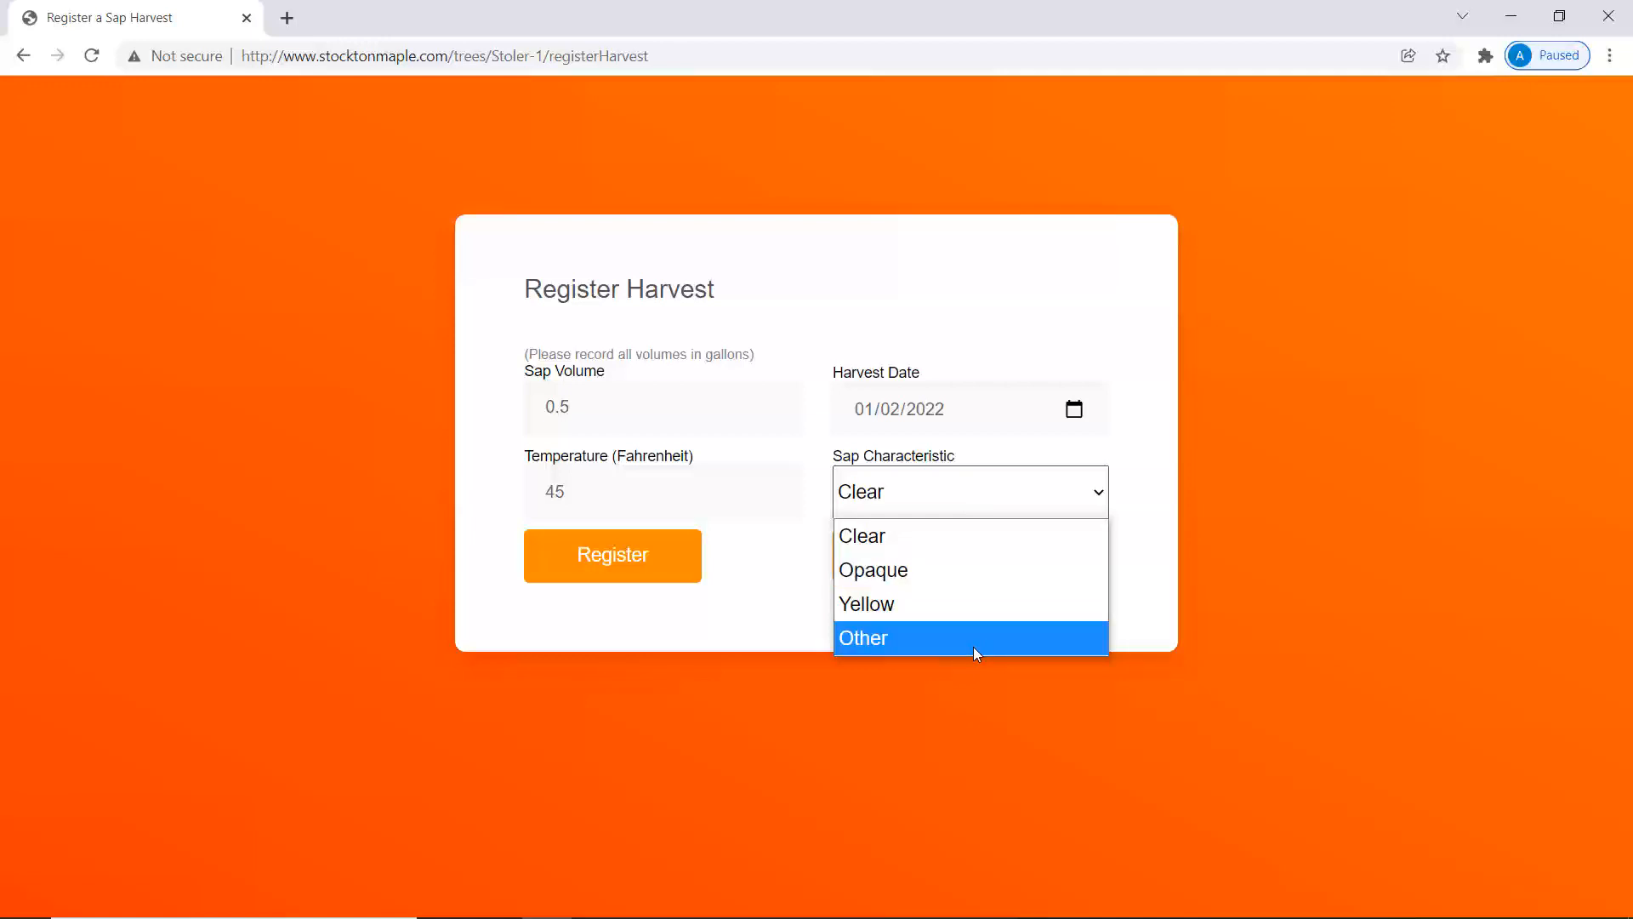
{"action": "left_click", "coordinate": [928, 540]}
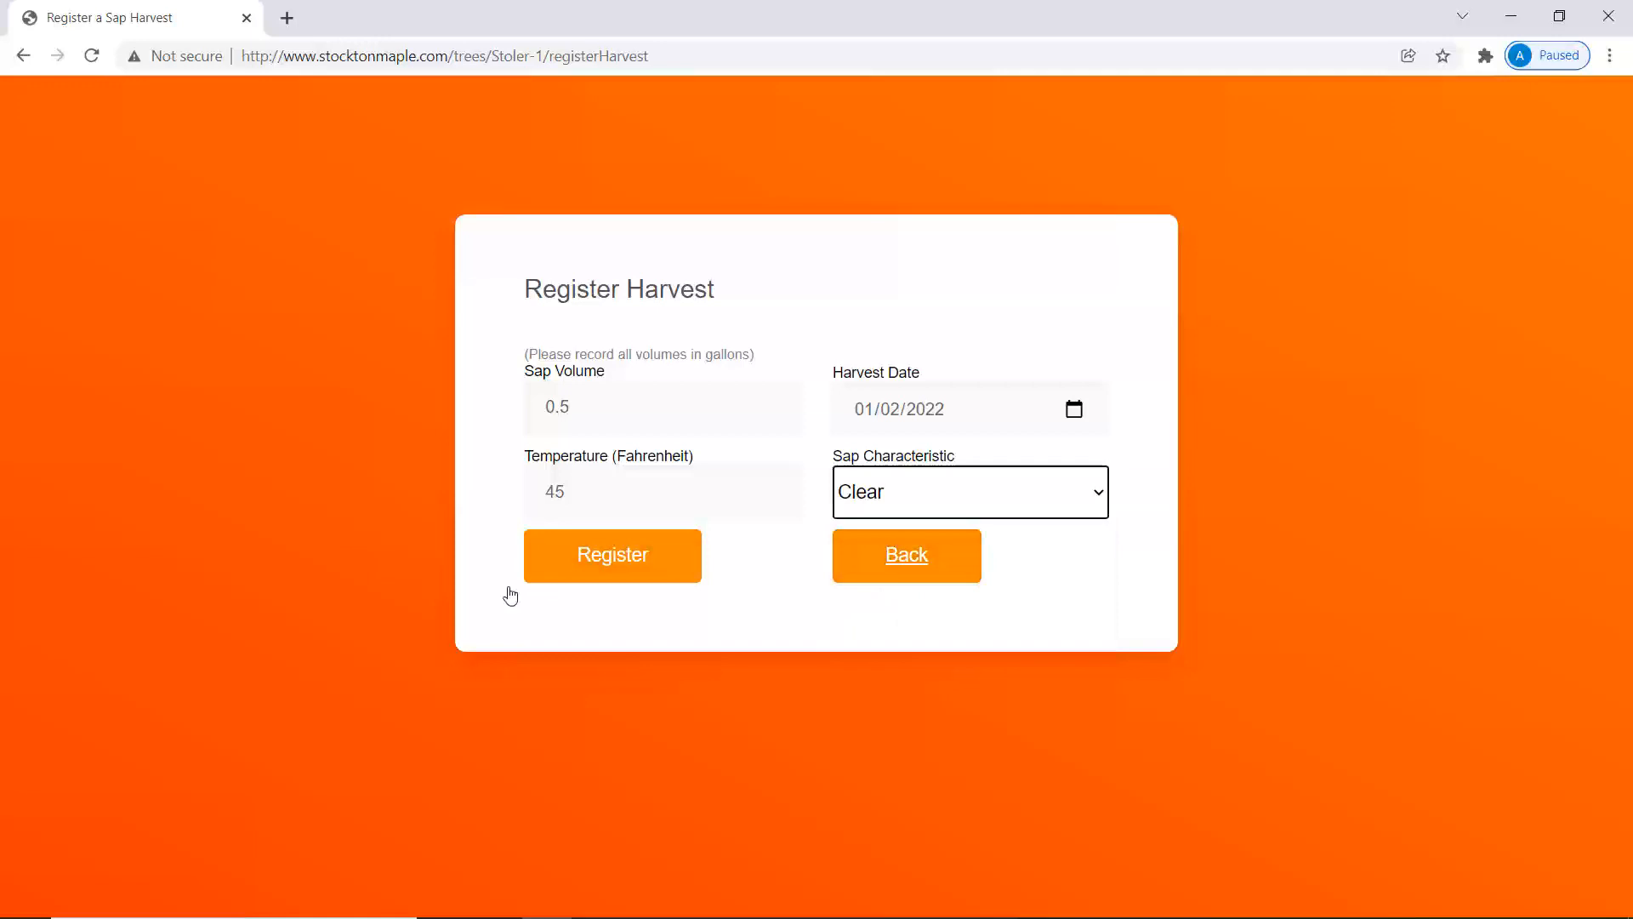
{"action": "left_click", "coordinate": [608, 570]}
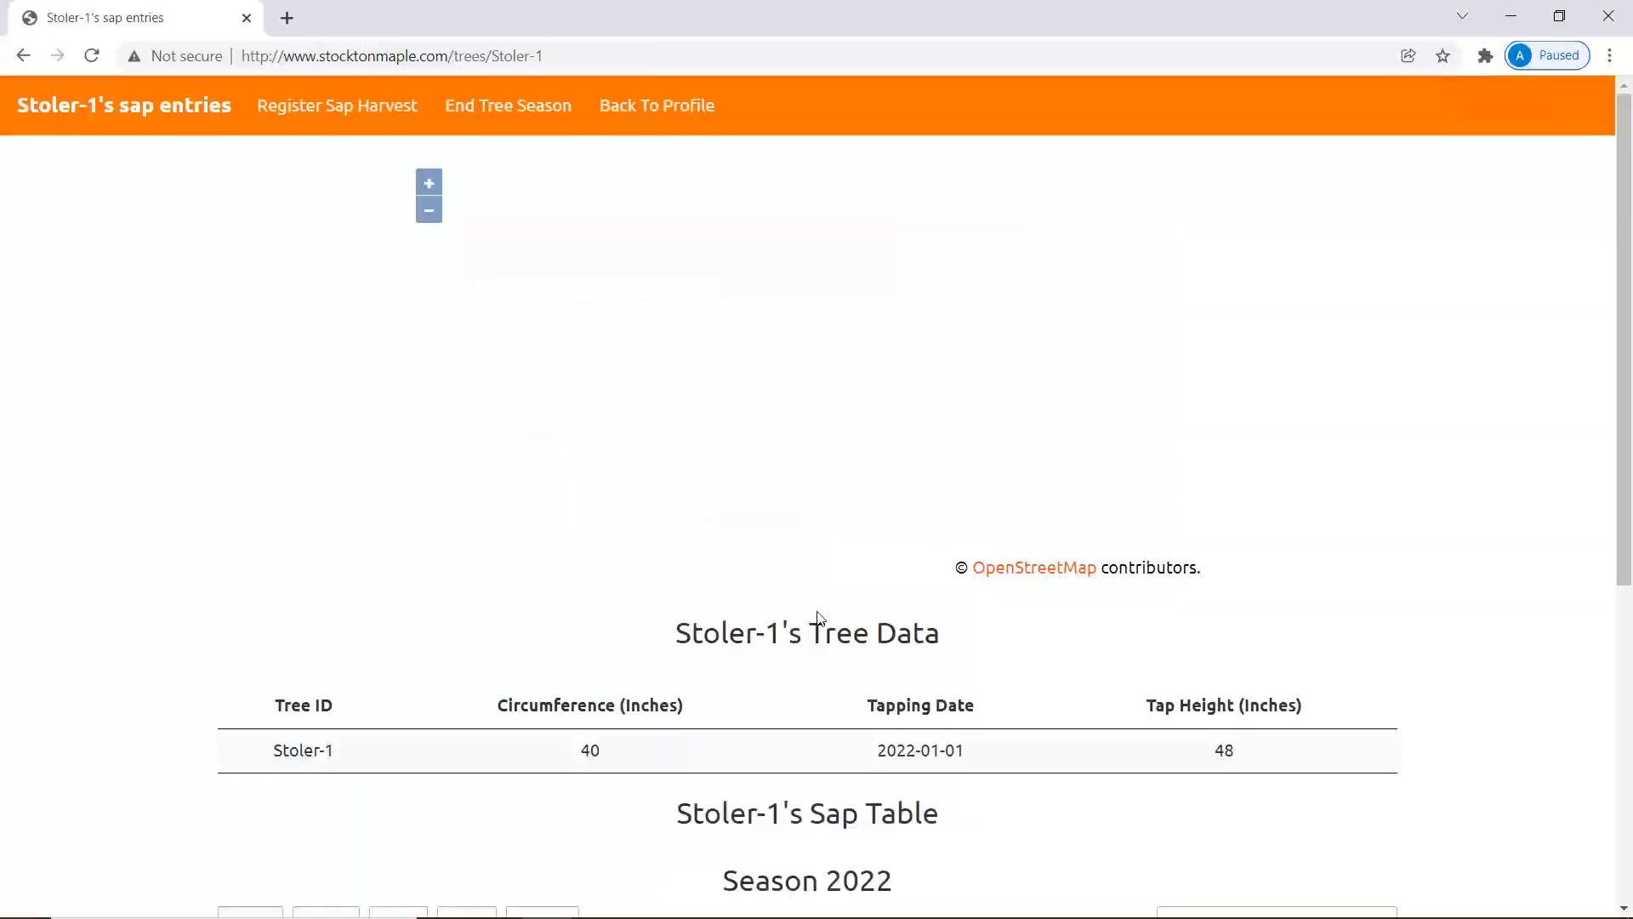
Record a 1-gallon sap harvest dated January 3, 2022 at 45°F.
{"action": "scroll", "coordinate": [1062, 670], "scroll_direction": "down", "scroll_amount": 6}
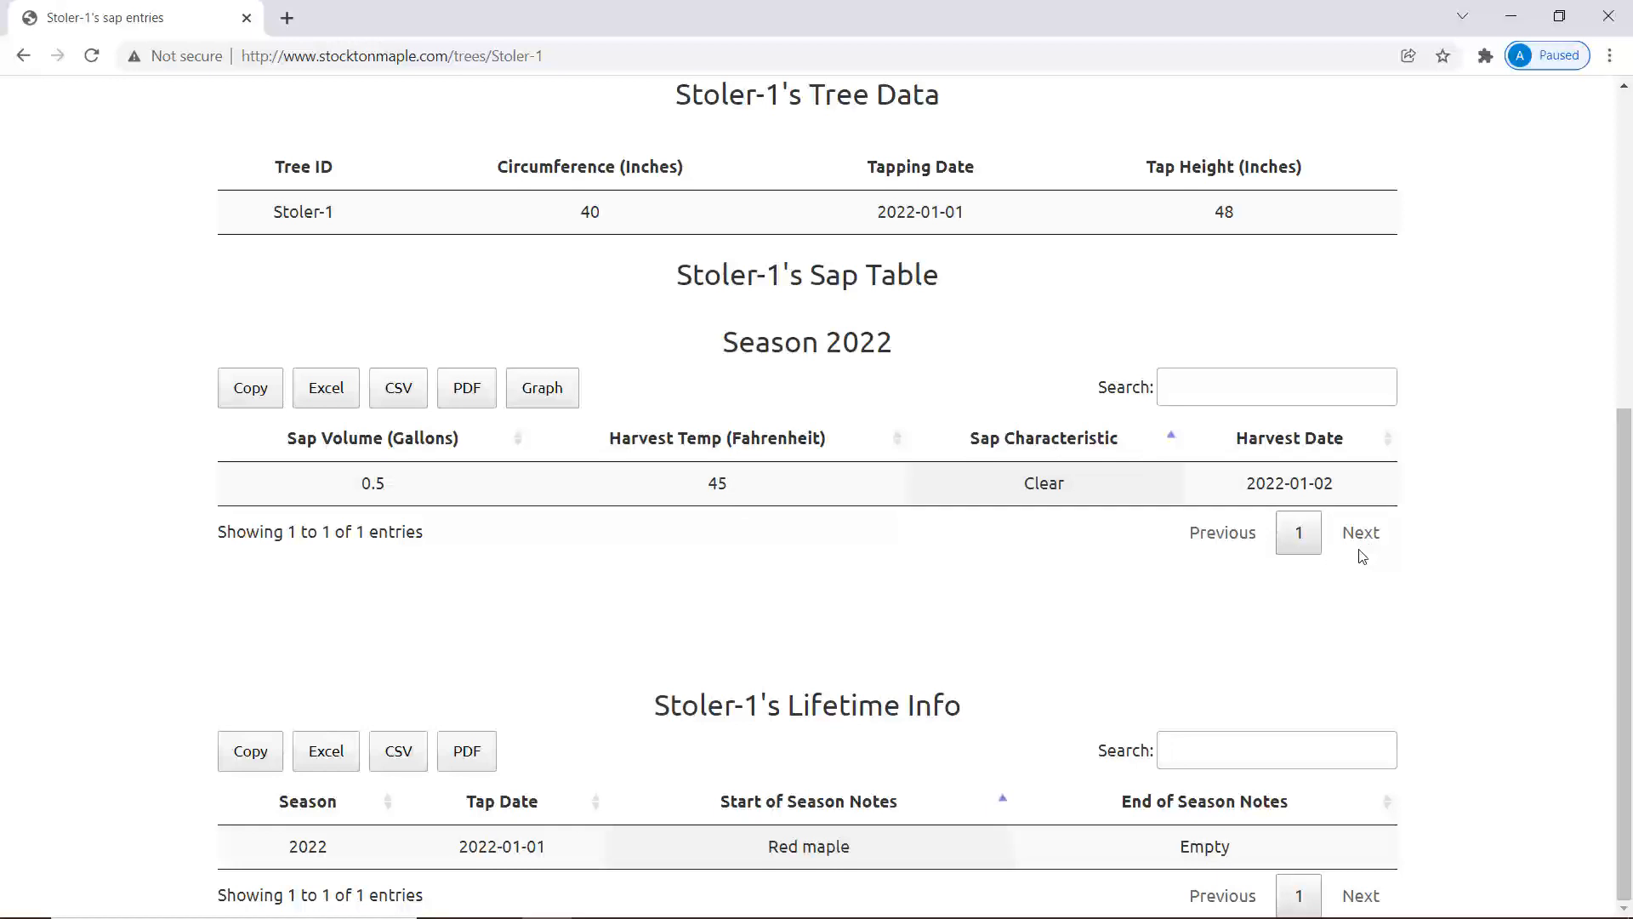
{"action": "scroll", "coordinate": [1361, 554], "scroll_direction": "up", "scroll_amount": 6}
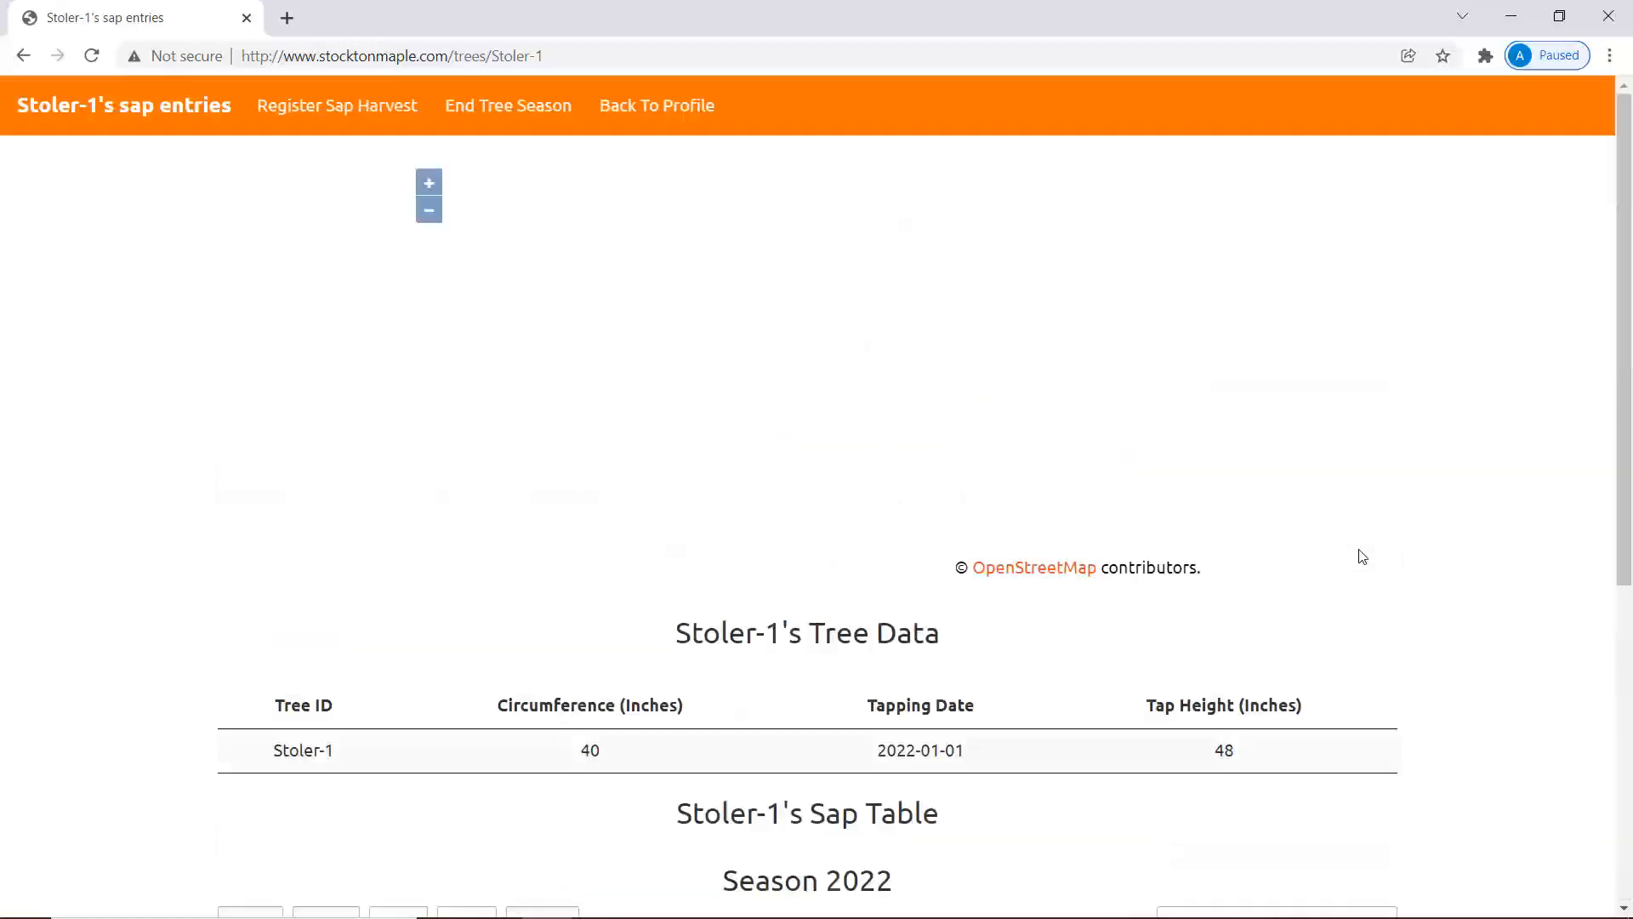
{"action": "left_click", "coordinate": [385, 104]}
{"action": "left_click", "coordinate": [666, 391]}
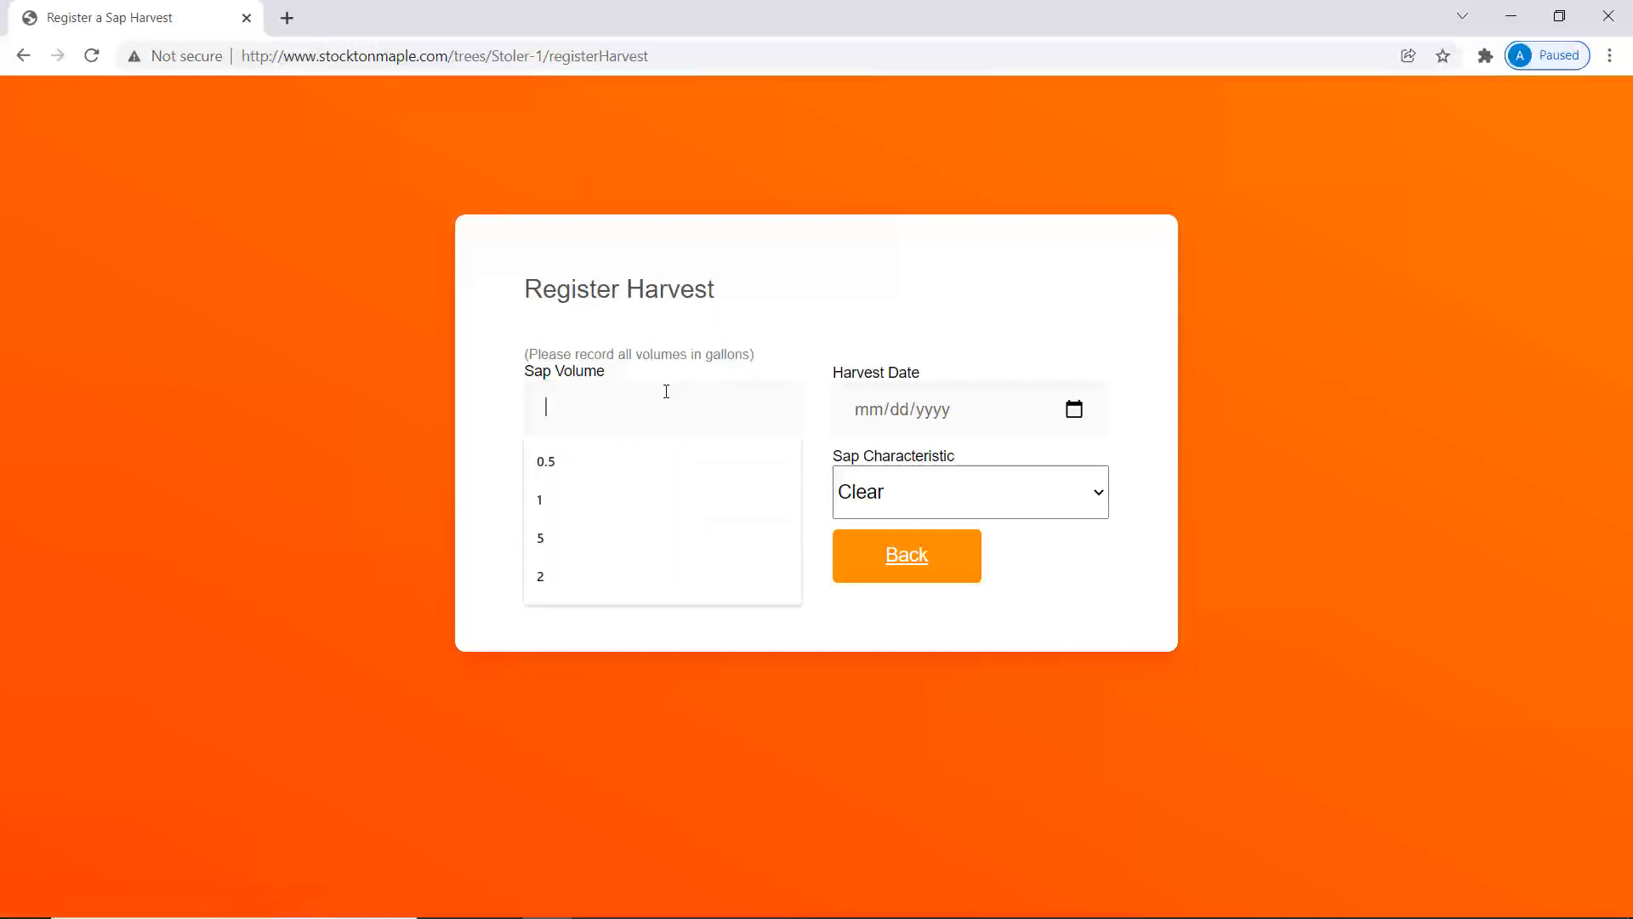
{"action": "type", "text": "1"}
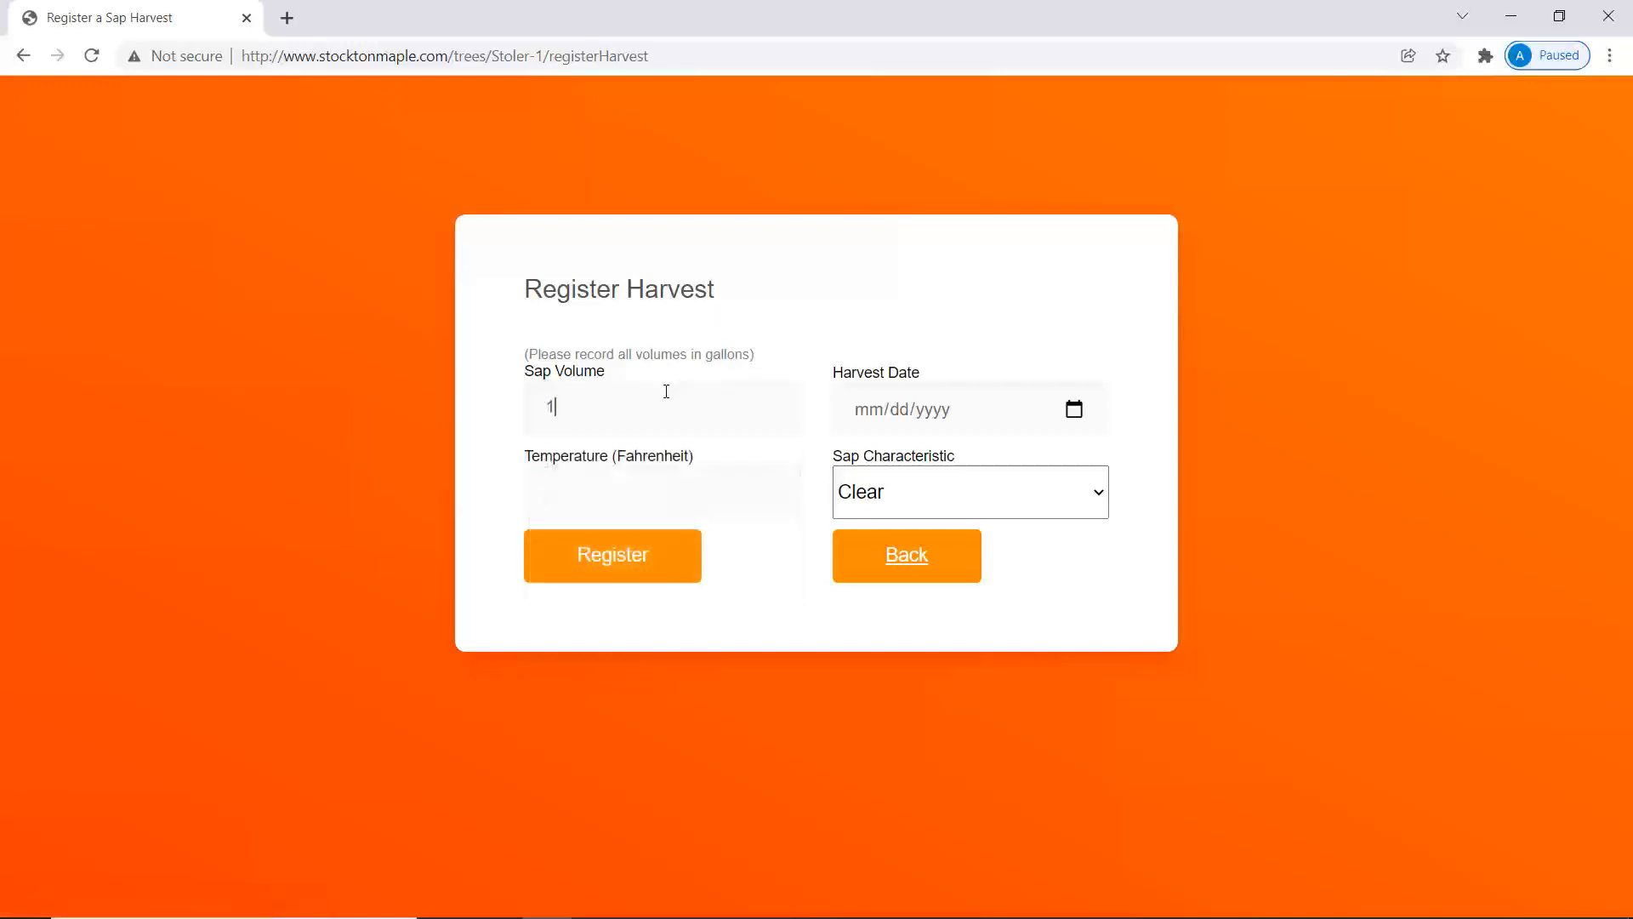
{"action": "left_click", "coordinate": [1074, 409]}
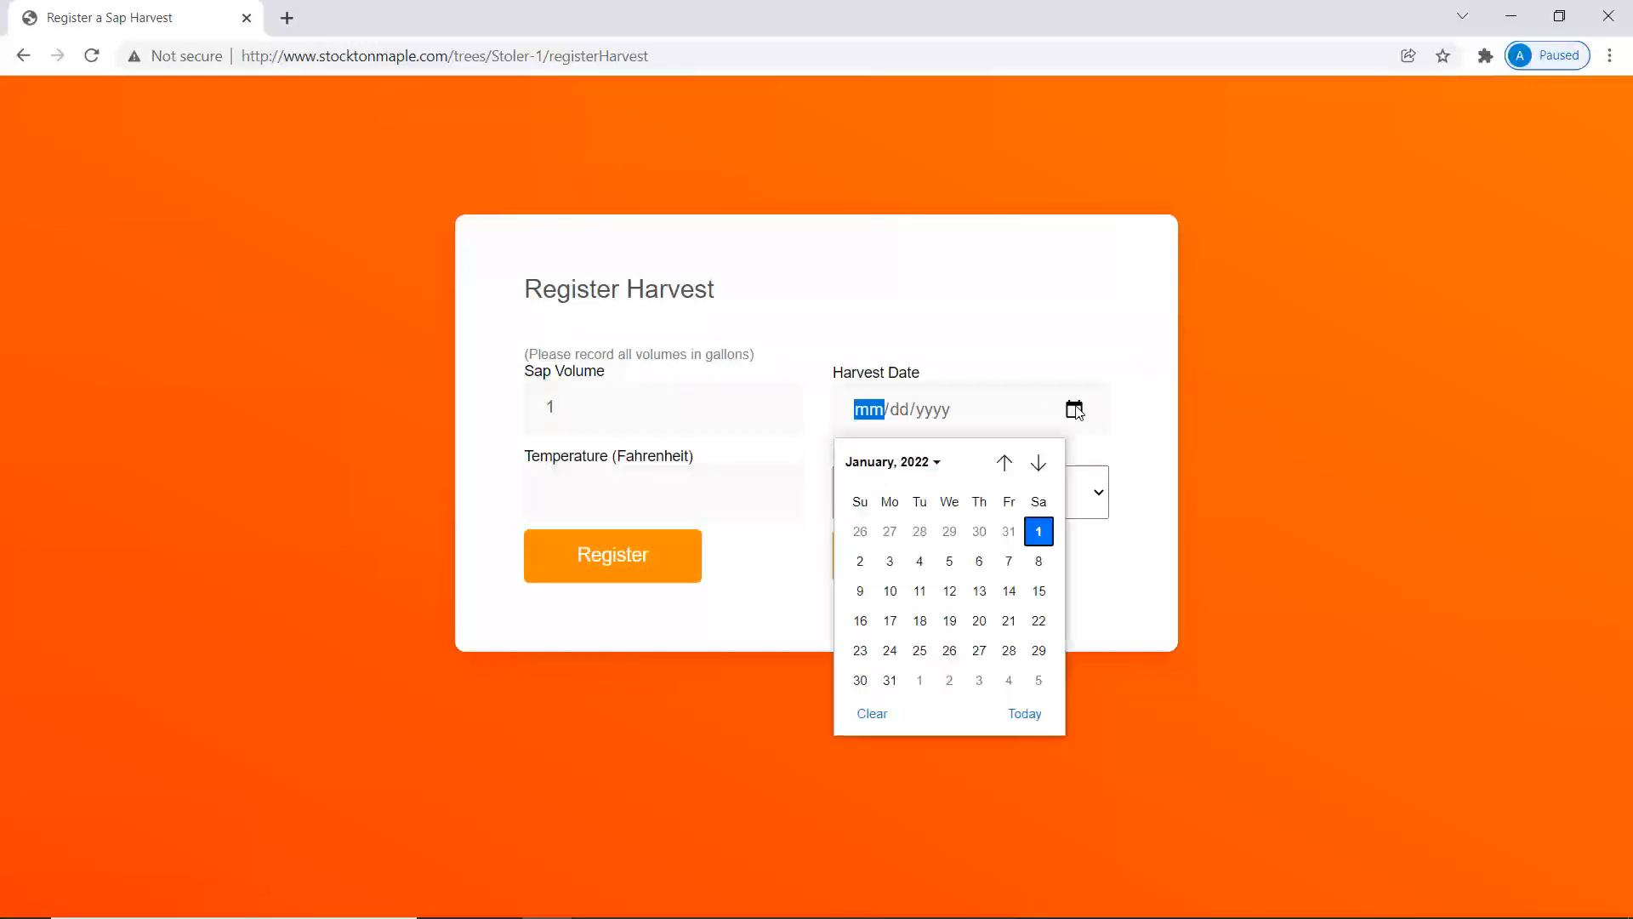
{"action": "left_click", "coordinate": [890, 561]}
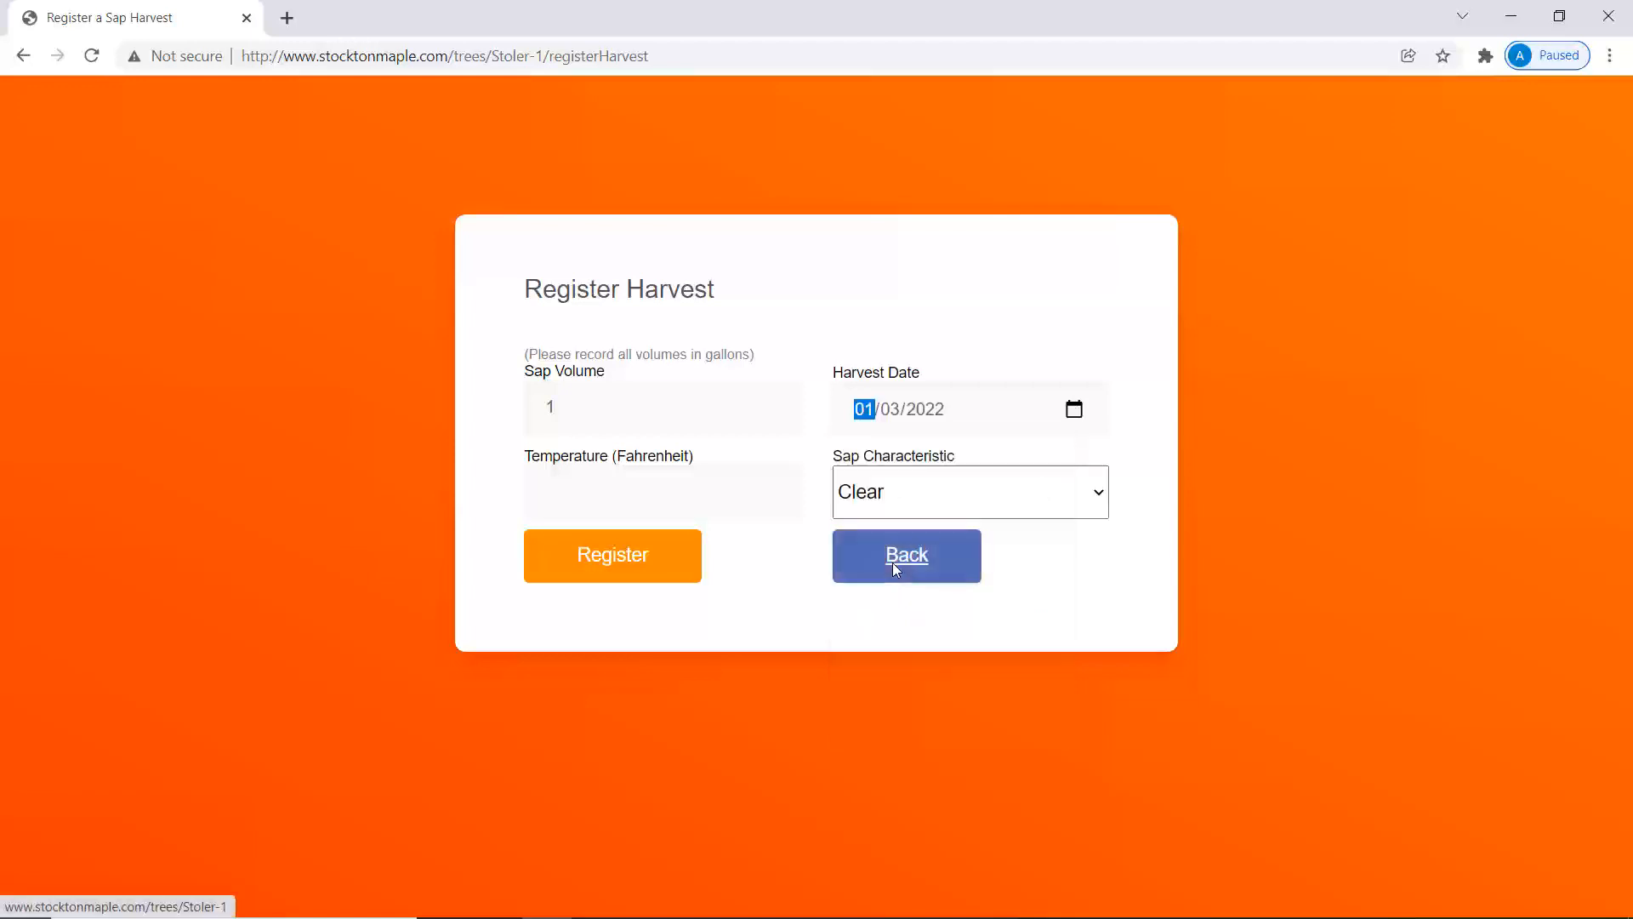
{"action": "left_click", "coordinate": [743, 502]}
{"action": "type", "text": "45"}
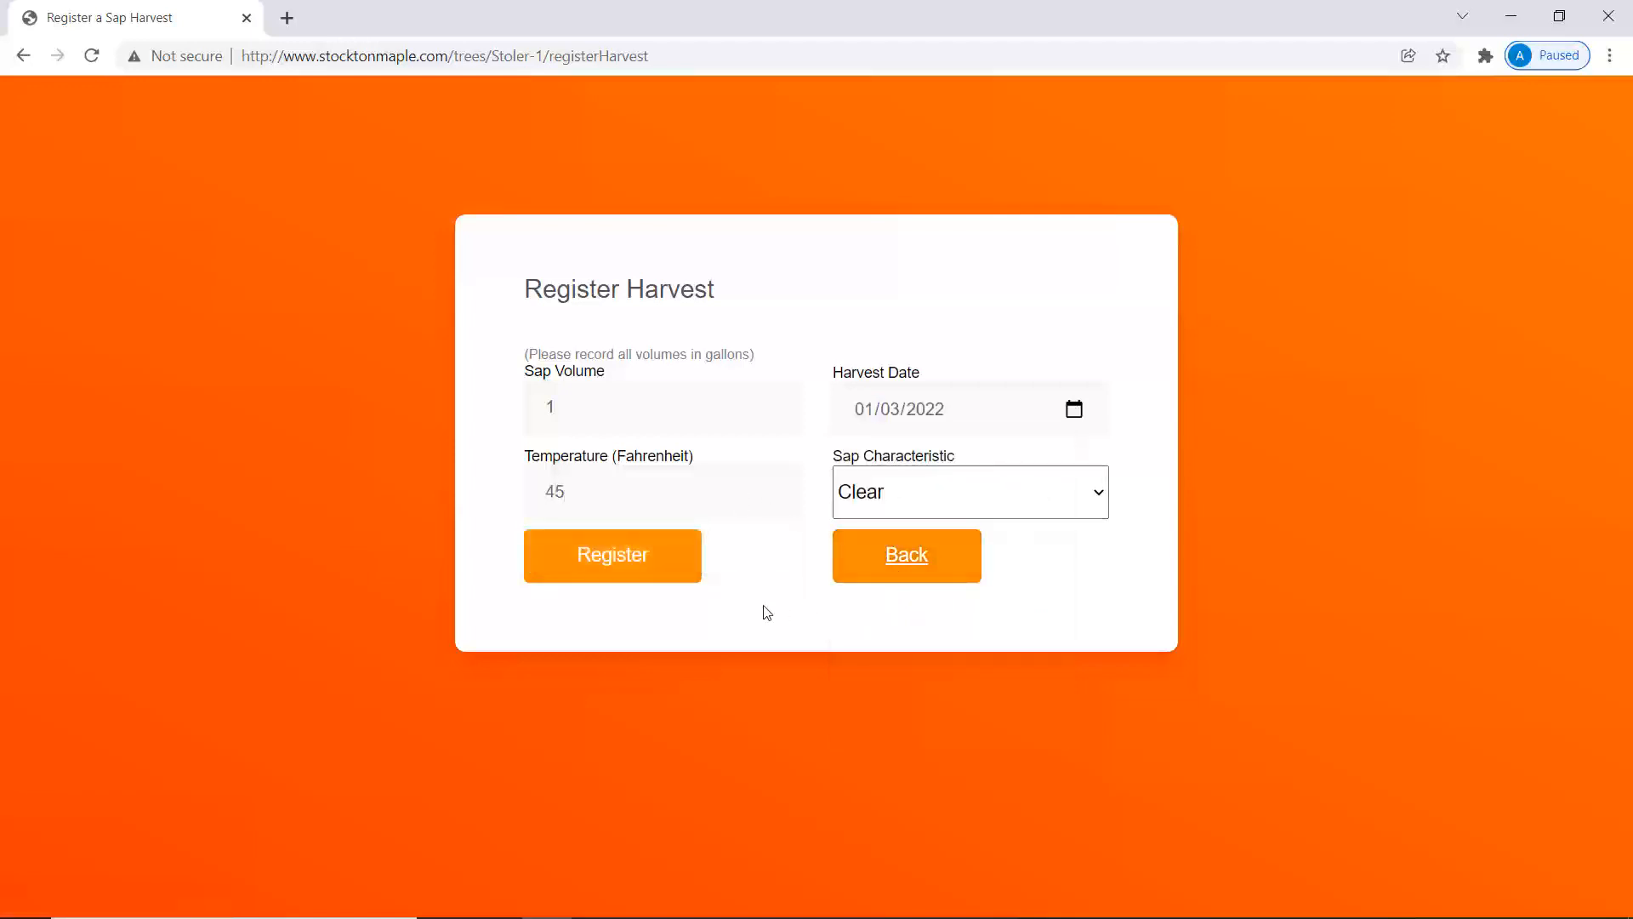
{"action": "left_click", "coordinate": [648, 564]}
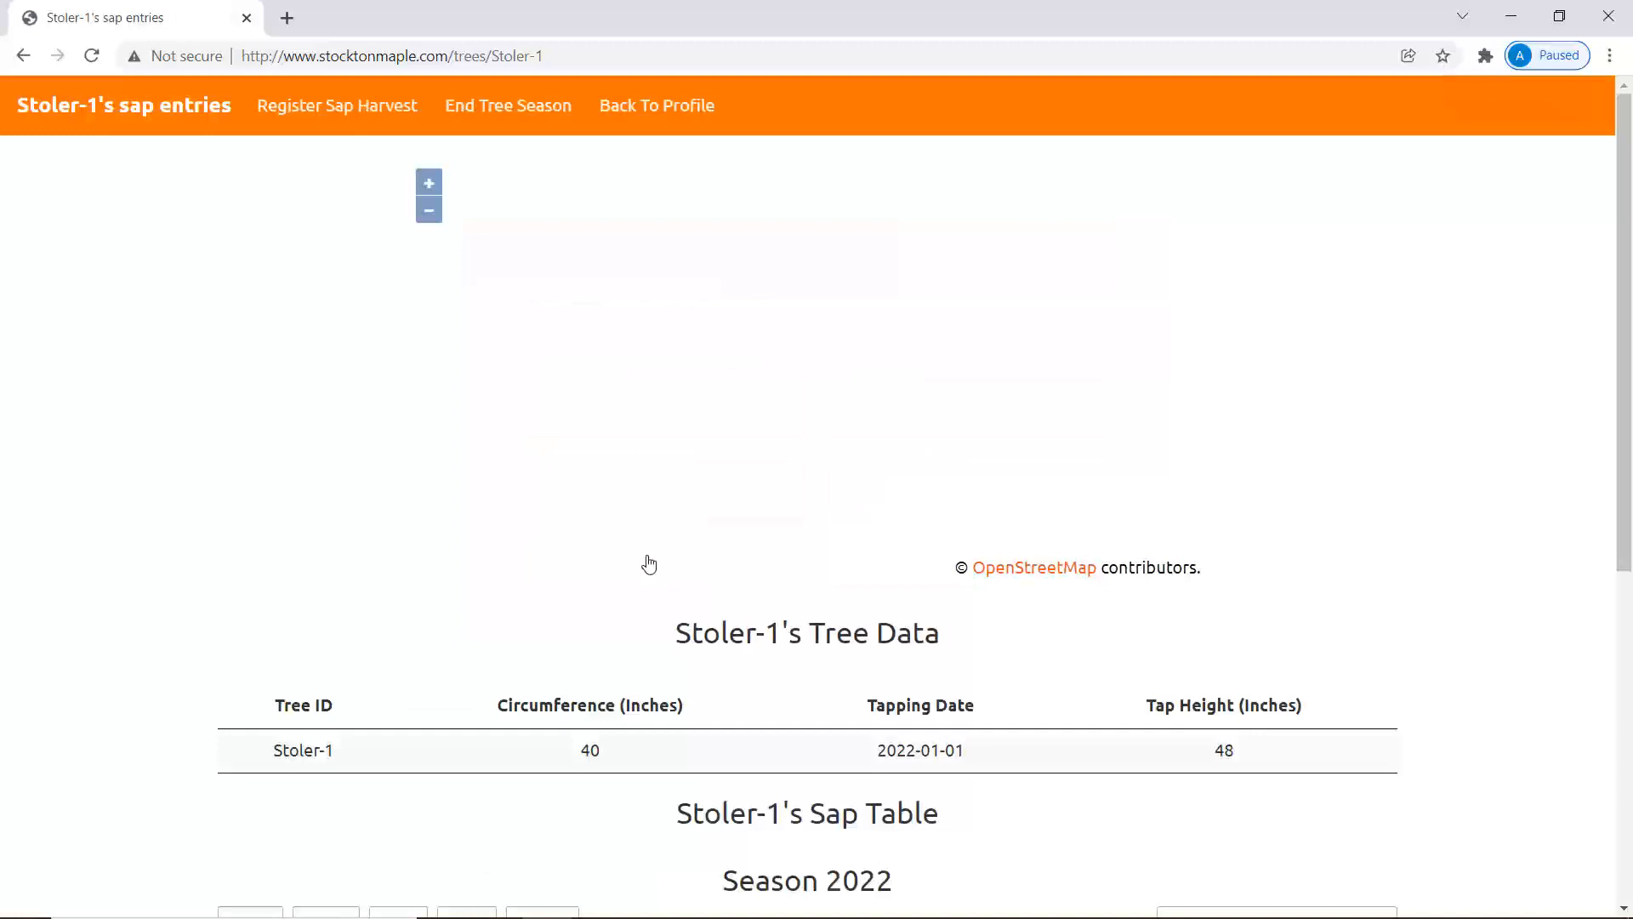
Record a 0.5-gallon harvest for January 4, 2022 at 45°F, then graph the sap volumes.
{"action": "scroll", "coordinate": [948, 655], "scroll_direction": "down", "scroll_amount": 7}
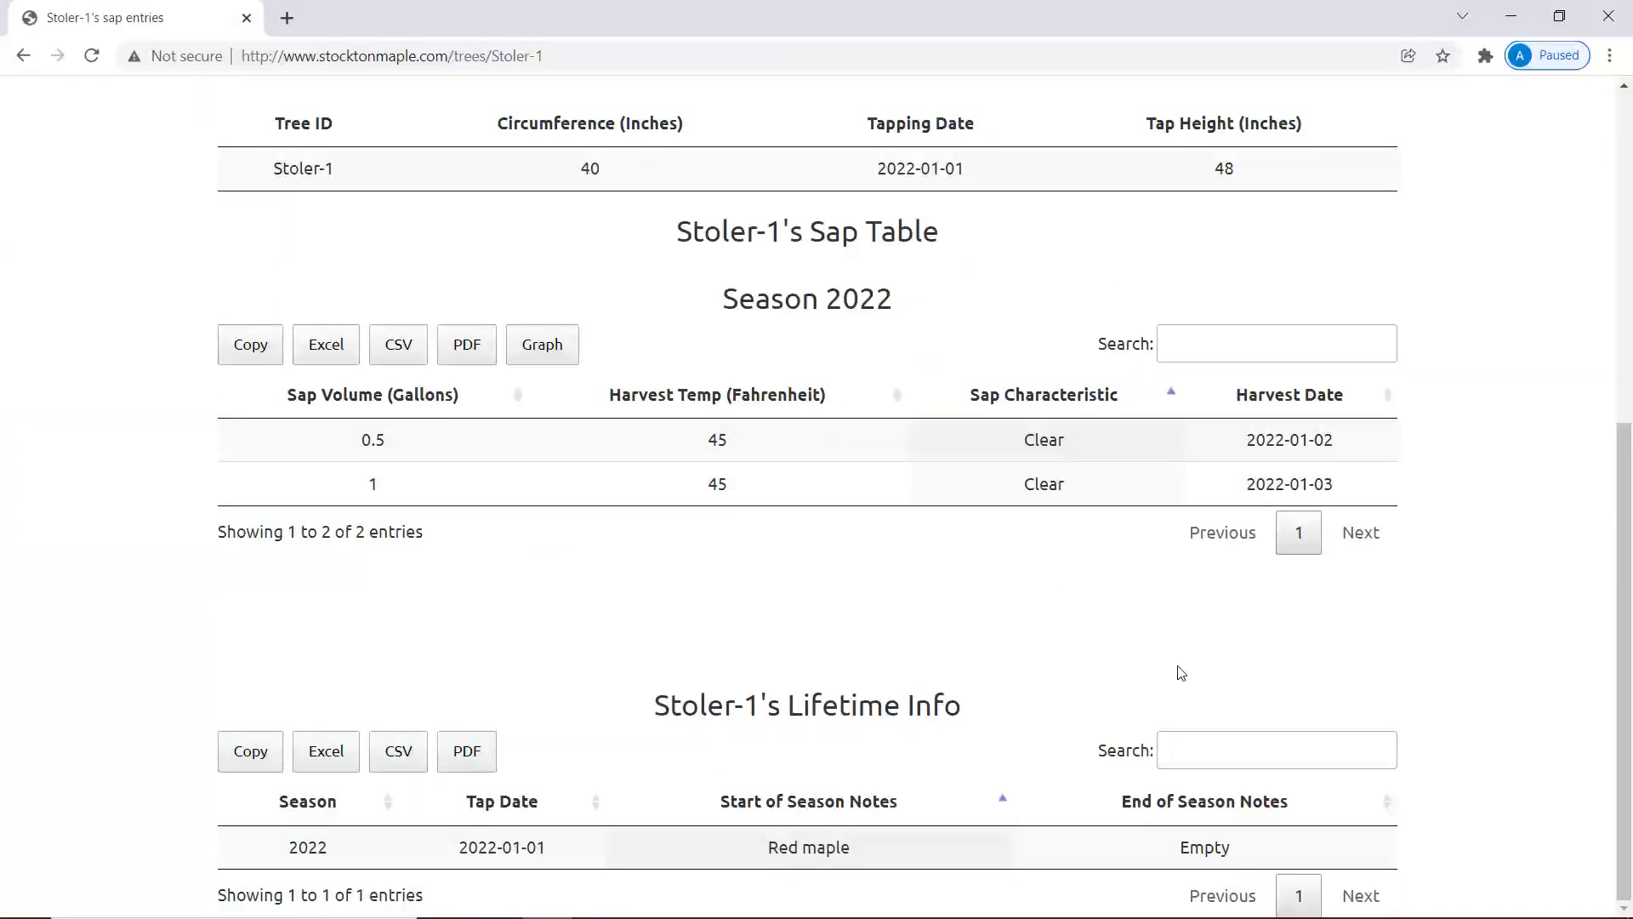
{"action": "scroll", "coordinate": [1180, 672], "scroll_direction": "up", "scroll_amount": 7}
{"action": "left_click", "coordinate": [328, 103]}
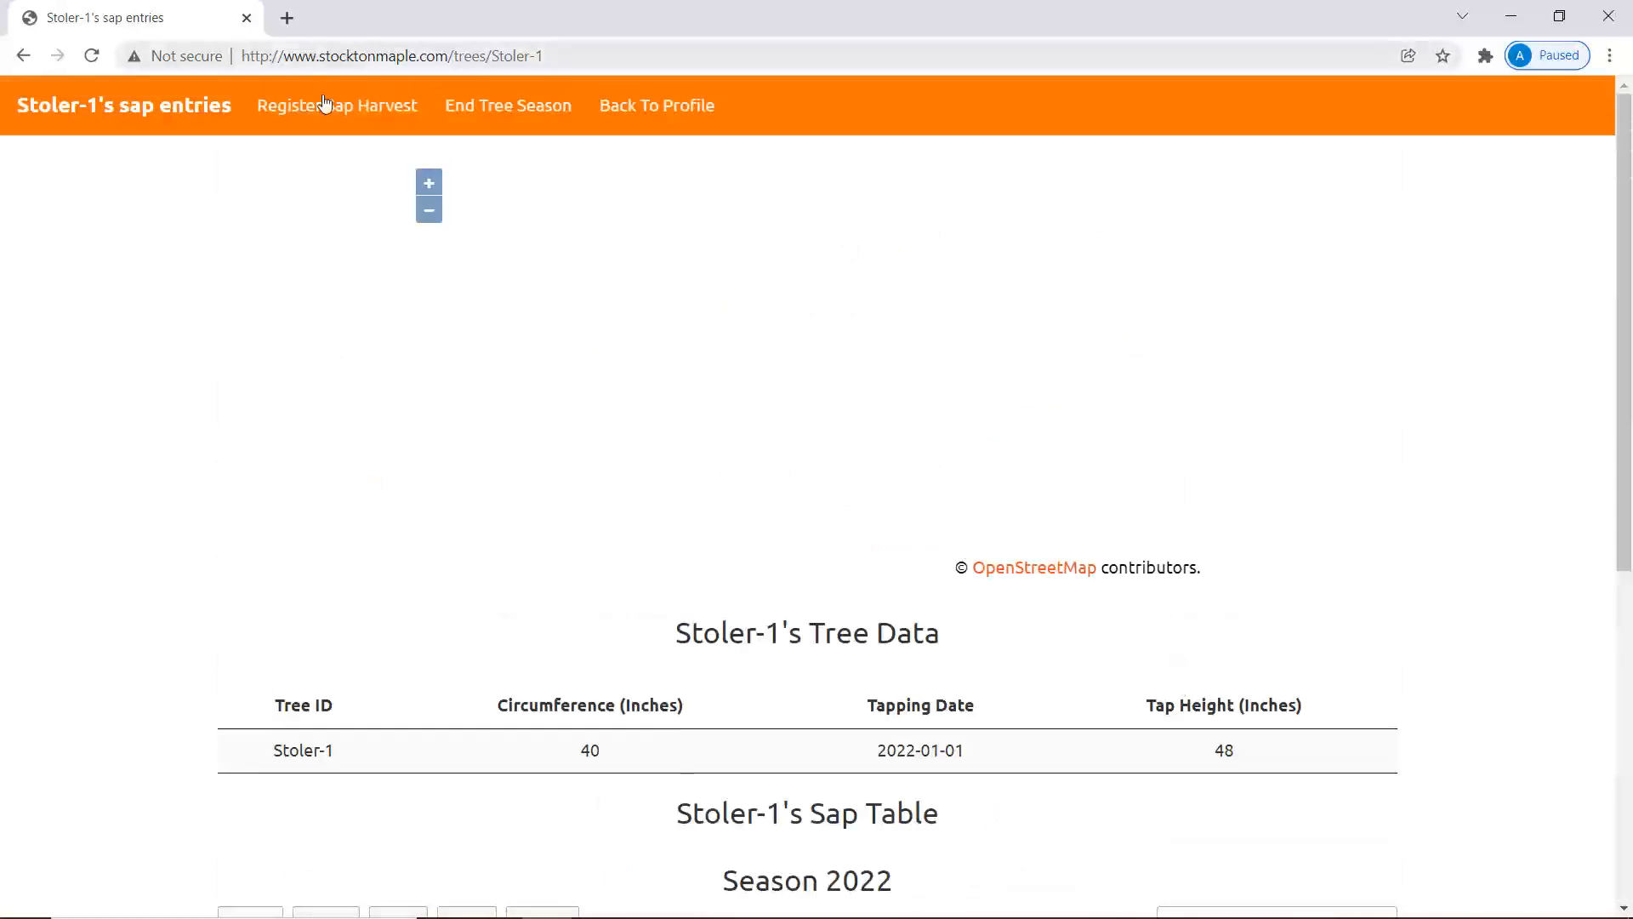
{"action": "left_click", "coordinate": [658, 407]}
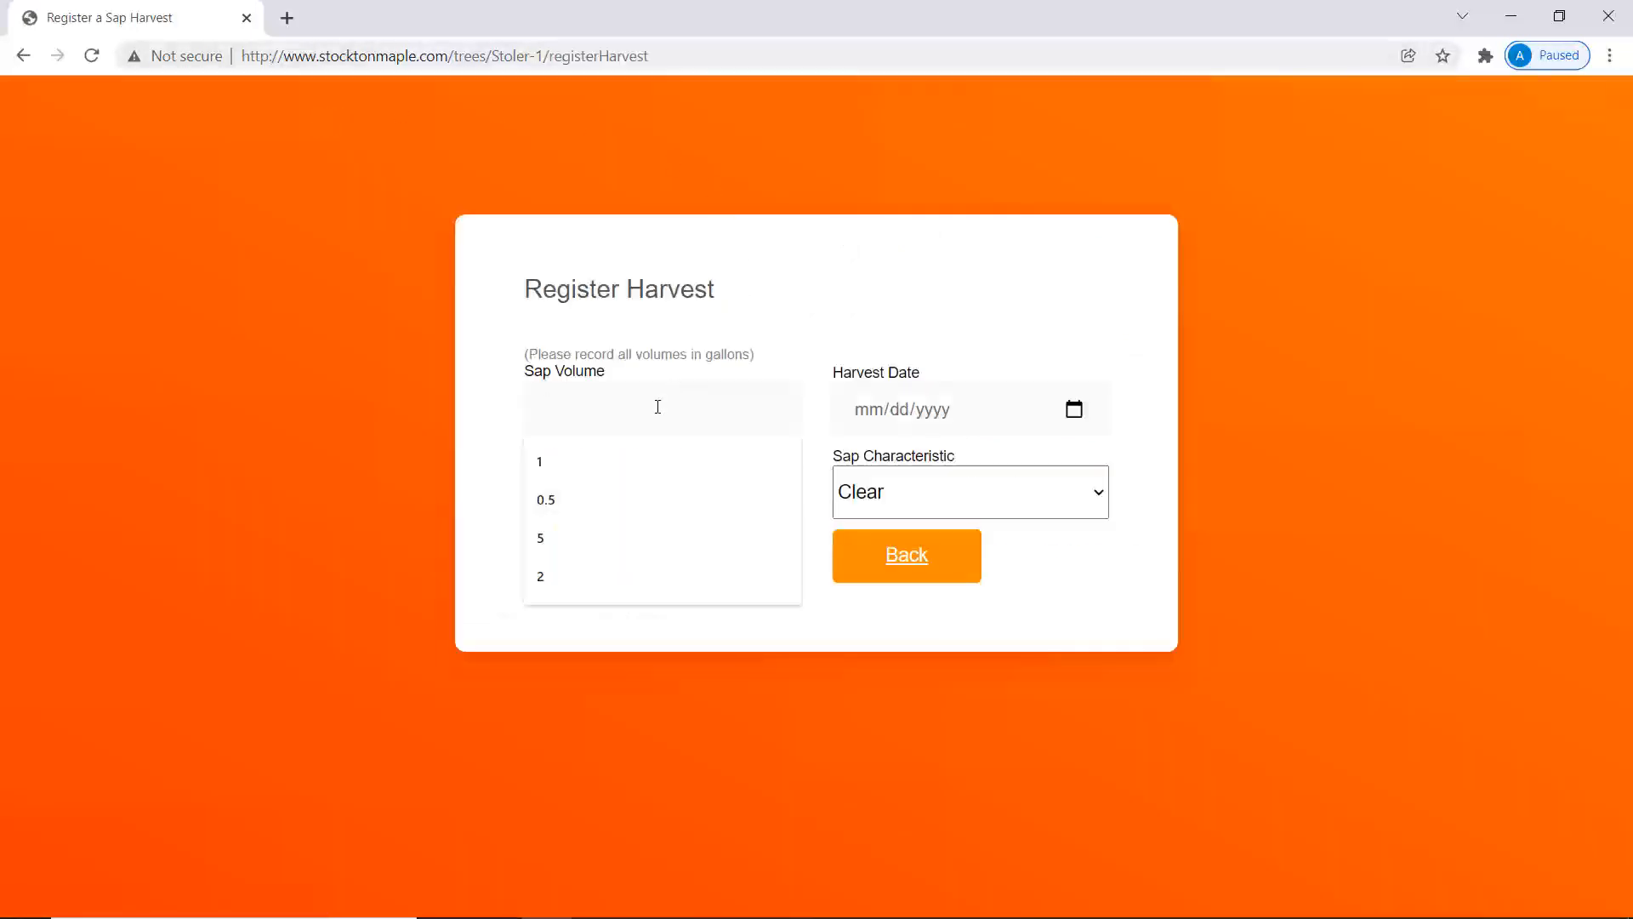
{"action": "type", "text": "0.5"}
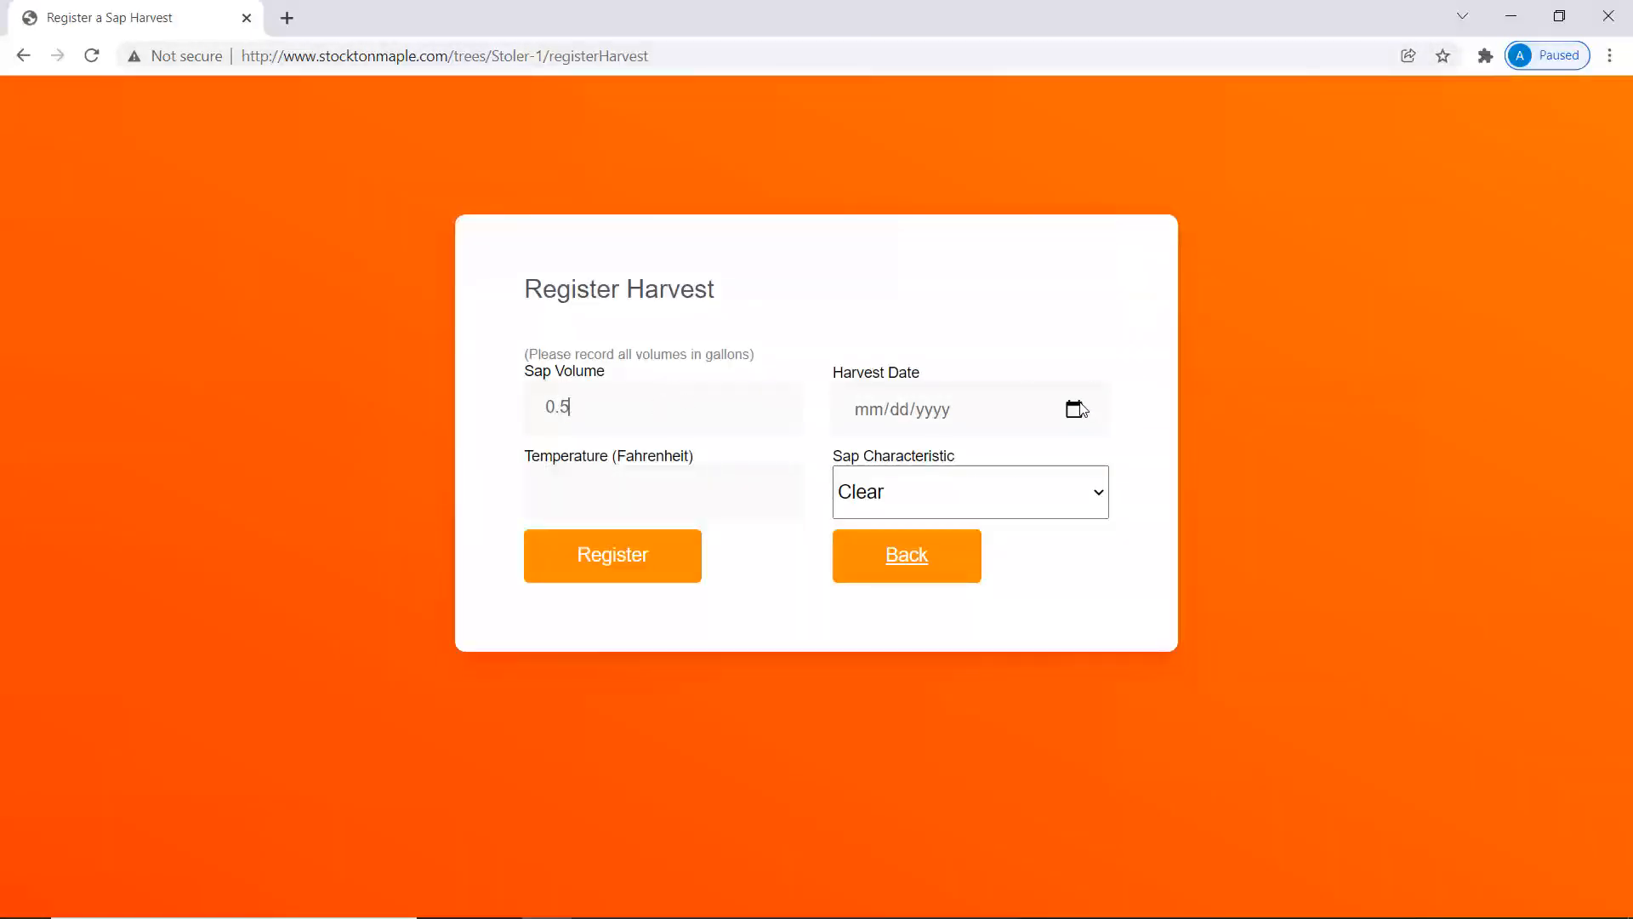
{"action": "left_click", "coordinate": [1075, 409]}
{"action": "left_click", "coordinate": [927, 559]}
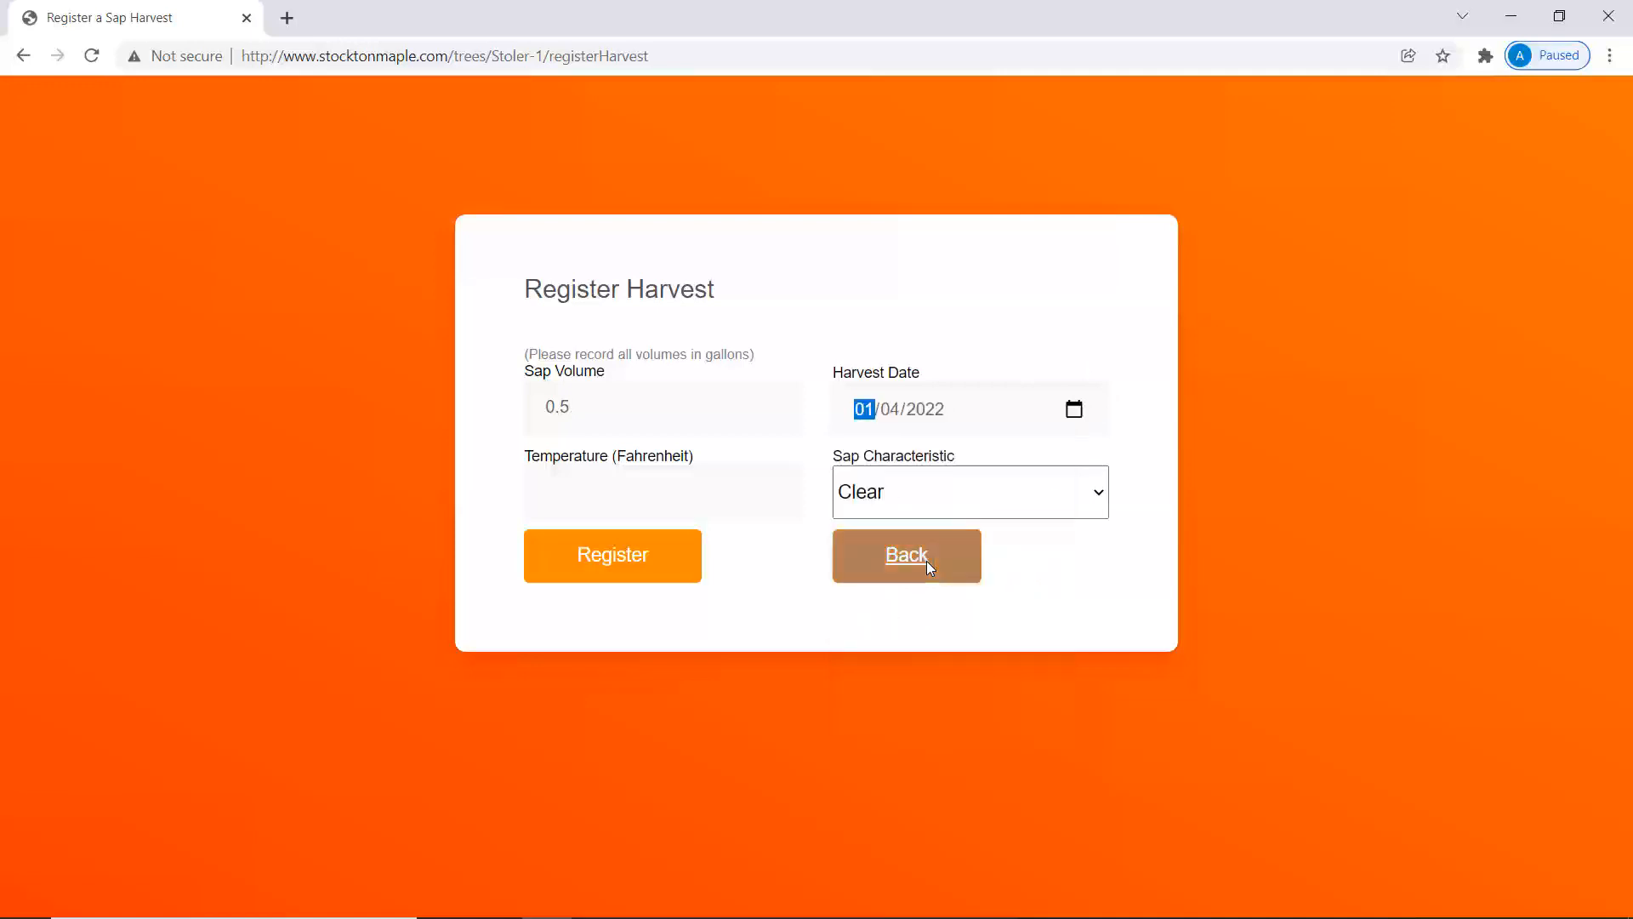
{"action": "left_click", "coordinate": [681, 492]}
{"action": "left_click", "coordinate": [686, 543]}
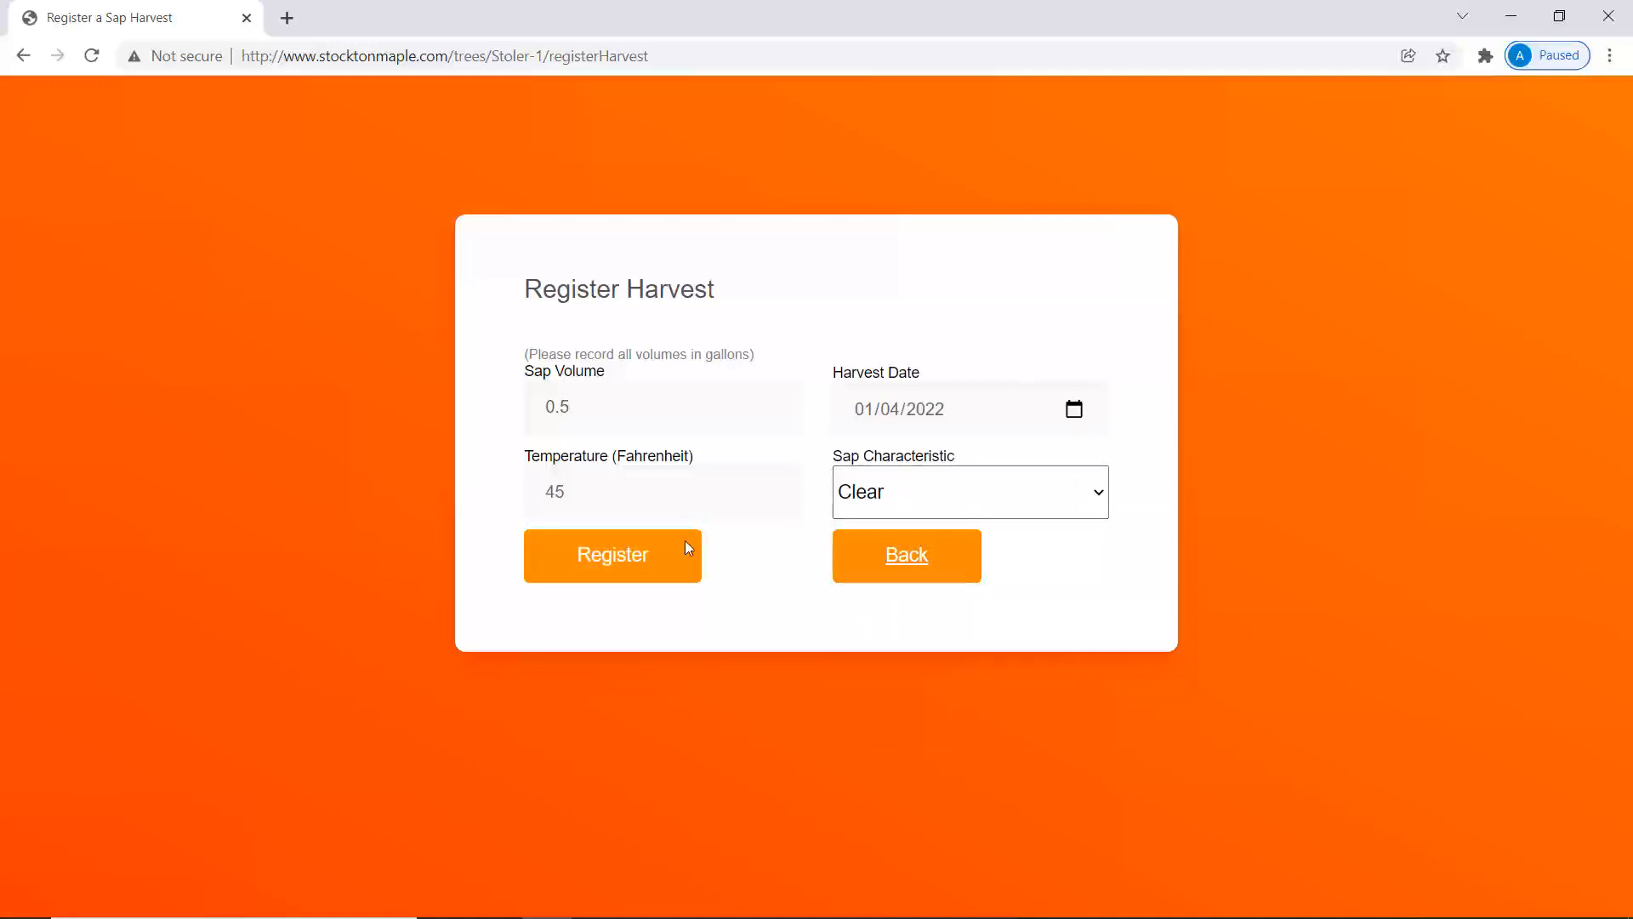
{"action": "left_click", "coordinate": [678, 572]}
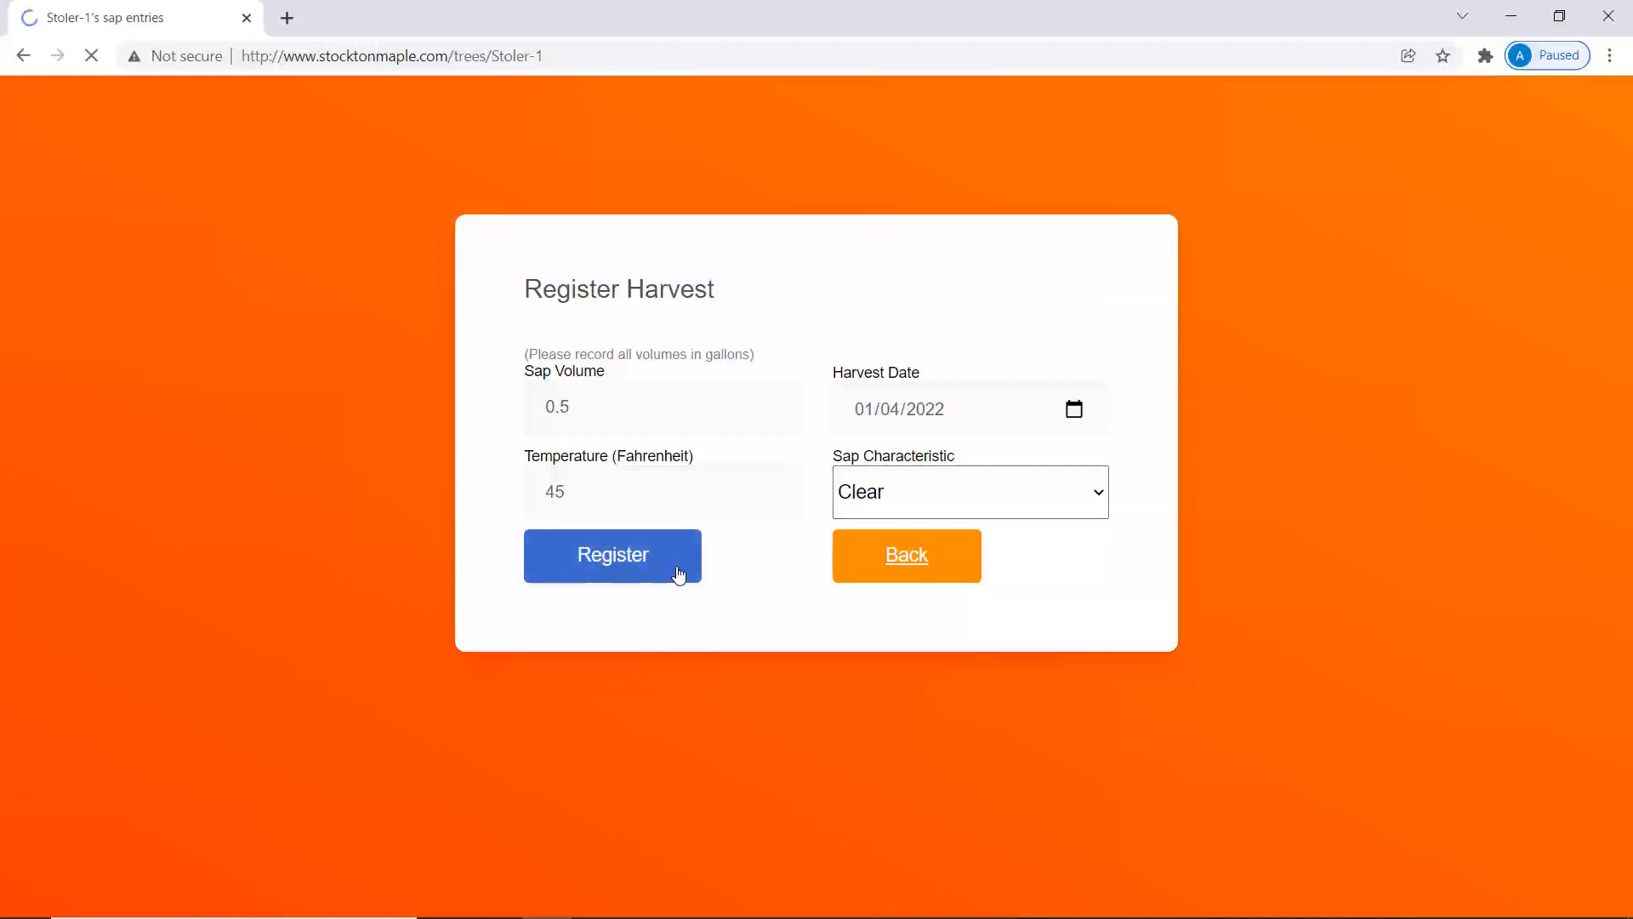
{"action": "scroll", "coordinate": [1104, 769], "scroll_direction": "down", "scroll_amount": 8}
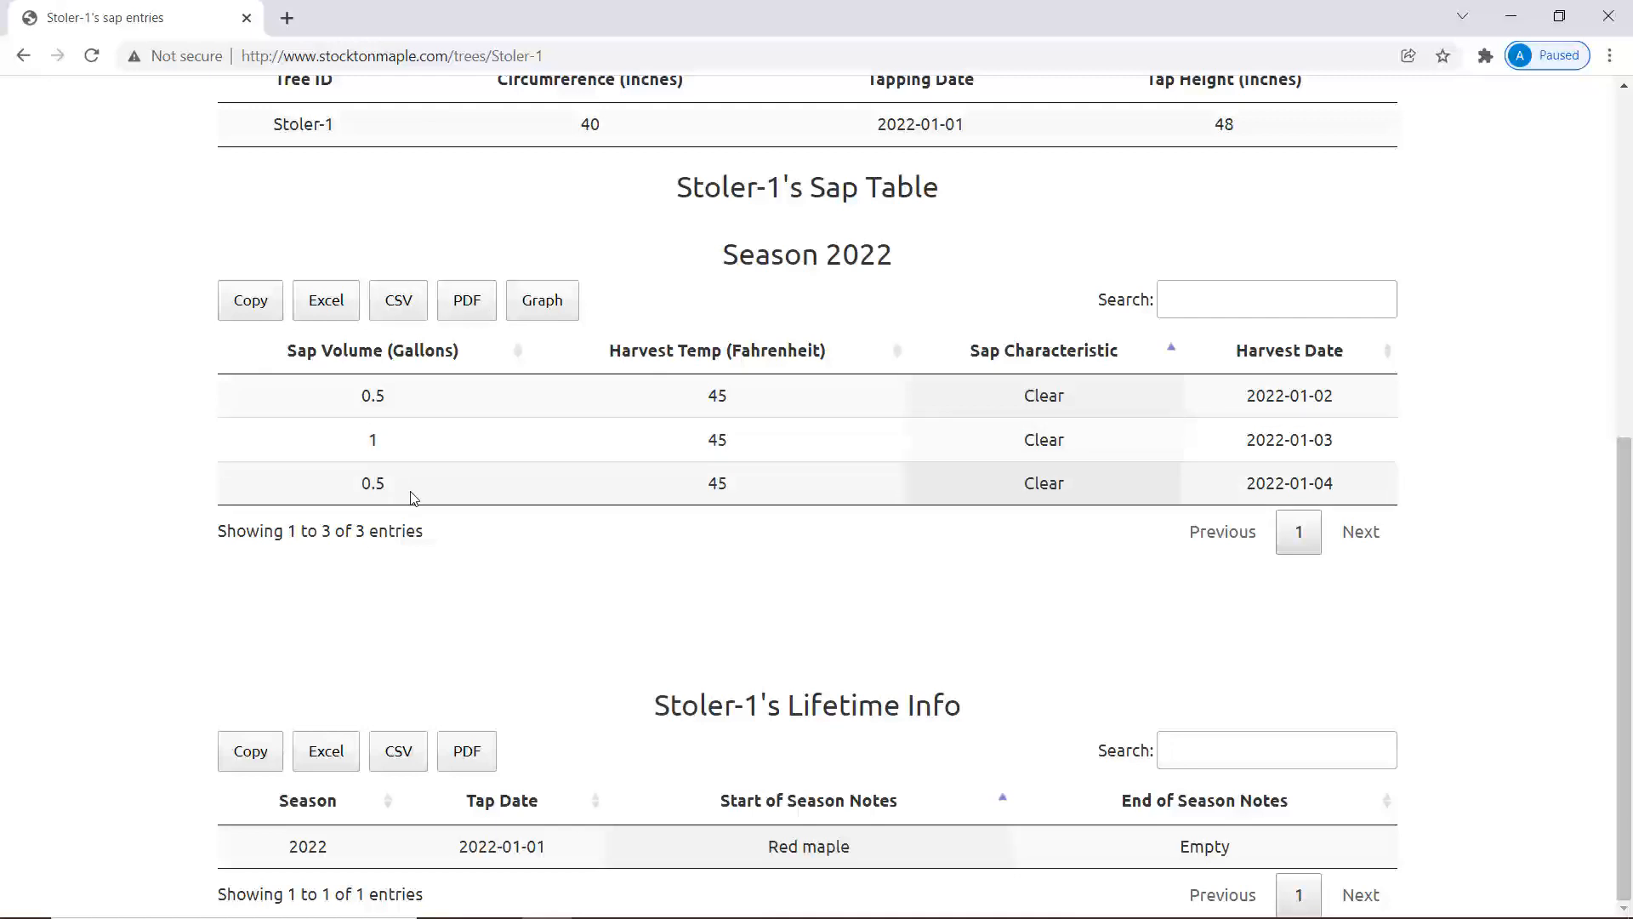
{"action": "left_click", "coordinate": [548, 312]}
Scroll over the line graph of the three sap volumes and back to the page top.
{"action": "scroll", "coordinate": [549, 312], "scroll_direction": "up", "scroll_amount": 3}
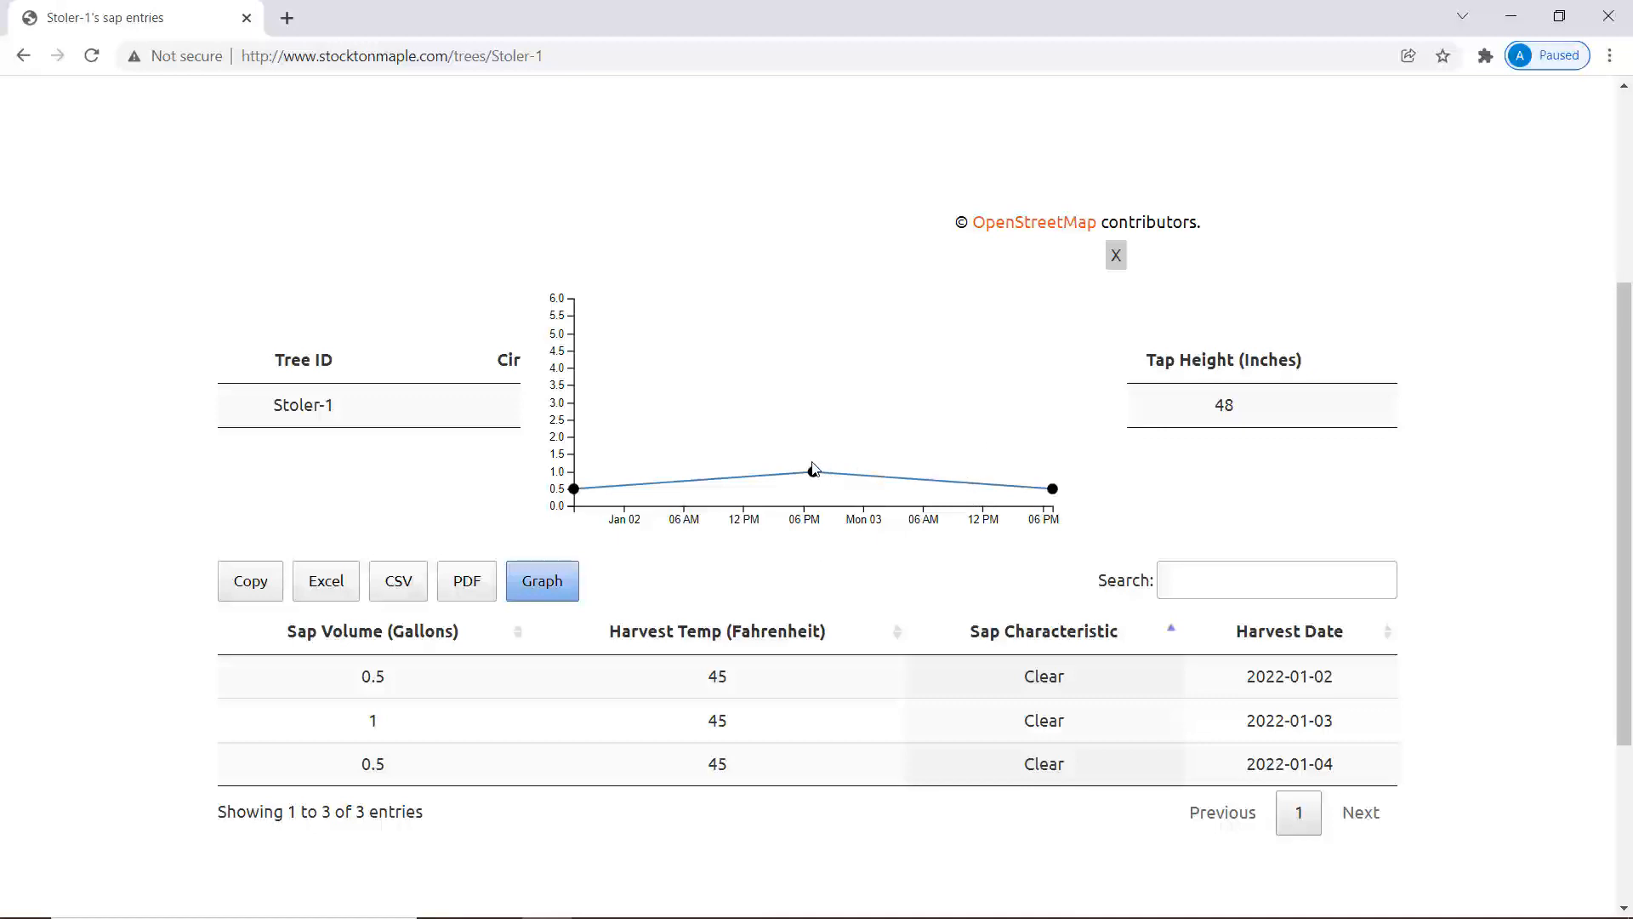
{"action": "scroll", "coordinate": [1096, 774], "scroll_direction": "down", "scroll_amount": 3}
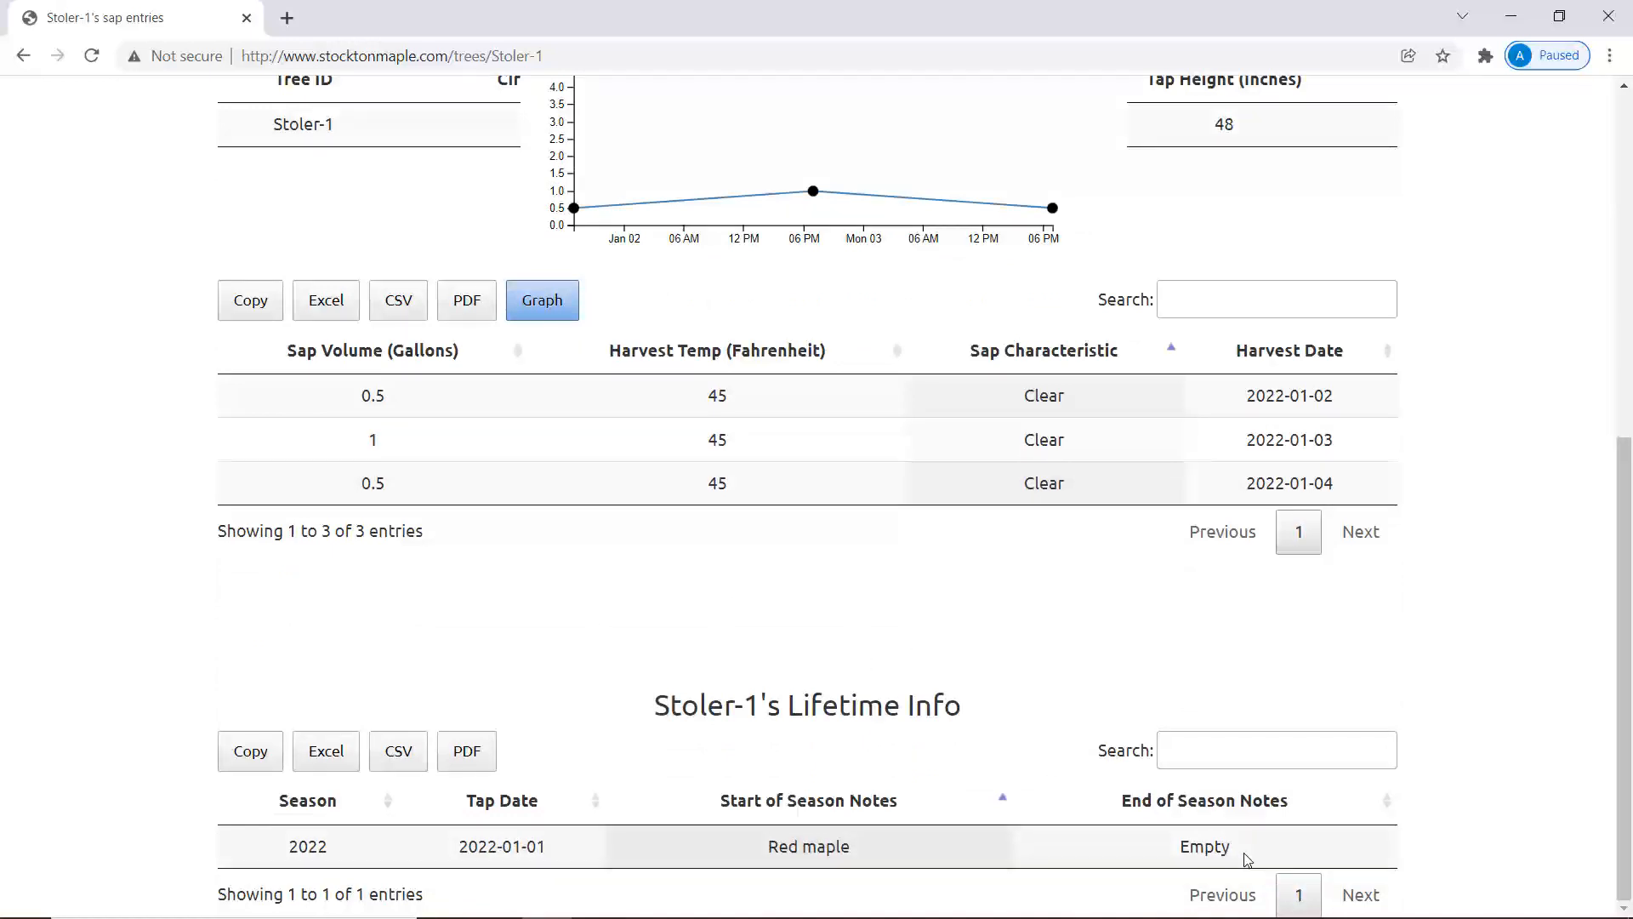
{"action": "scroll", "coordinate": [1100, 458], "scroll_direction": "up", "scroll_amount": 6}
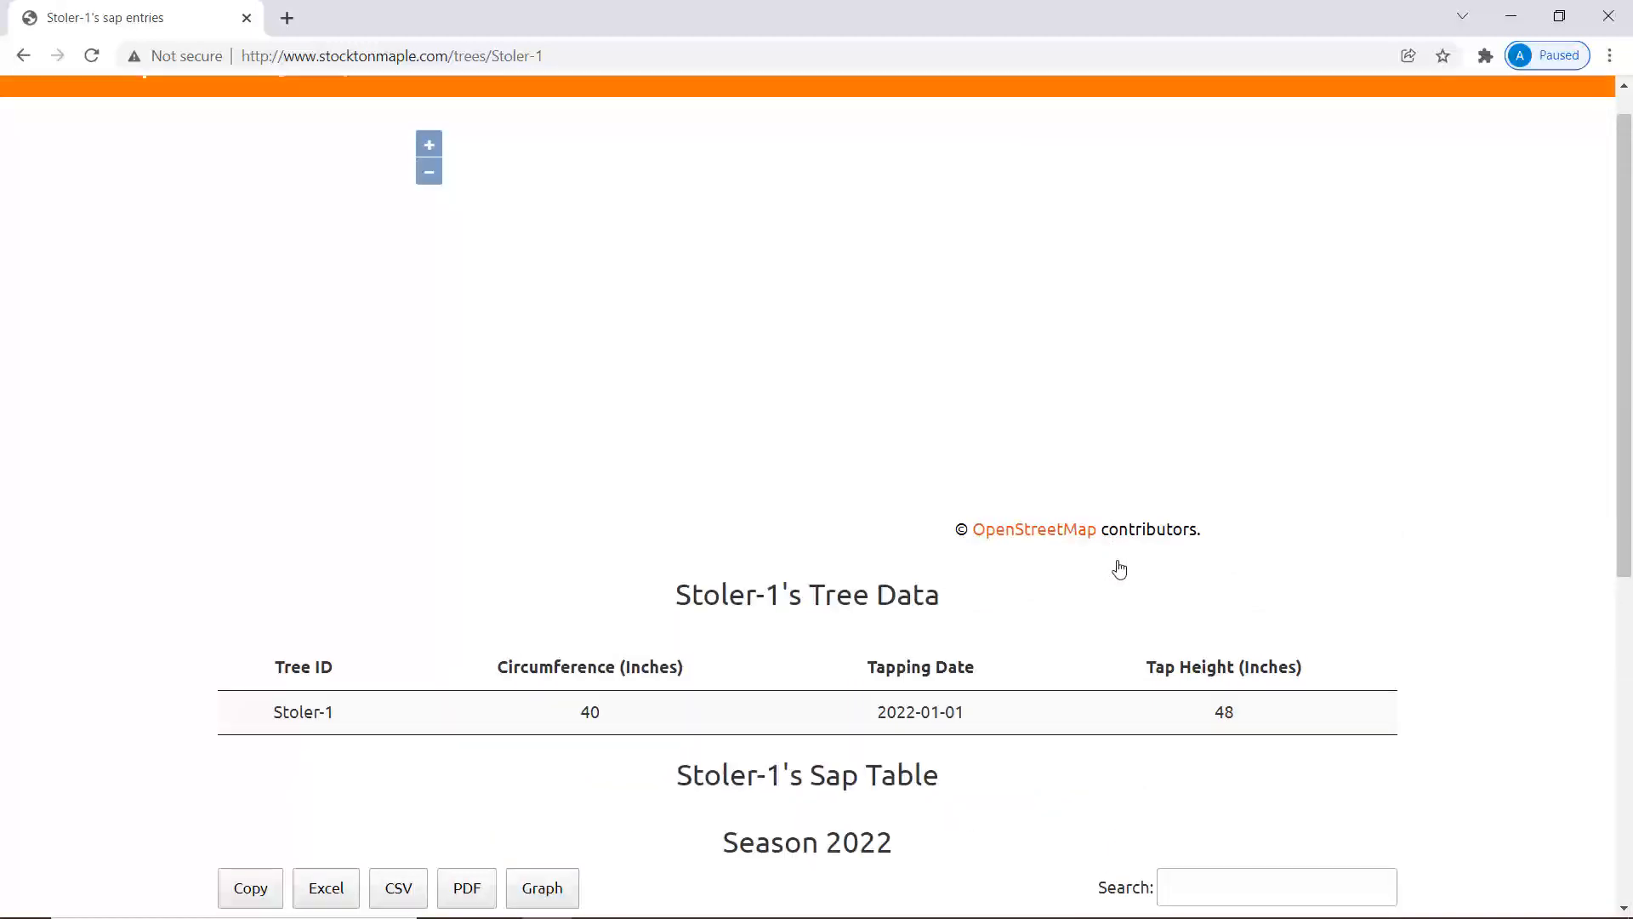
{"action": "scroll", "coordinate": [1116, 561], "scroll_direction": "up", "scroll_amount": 1}
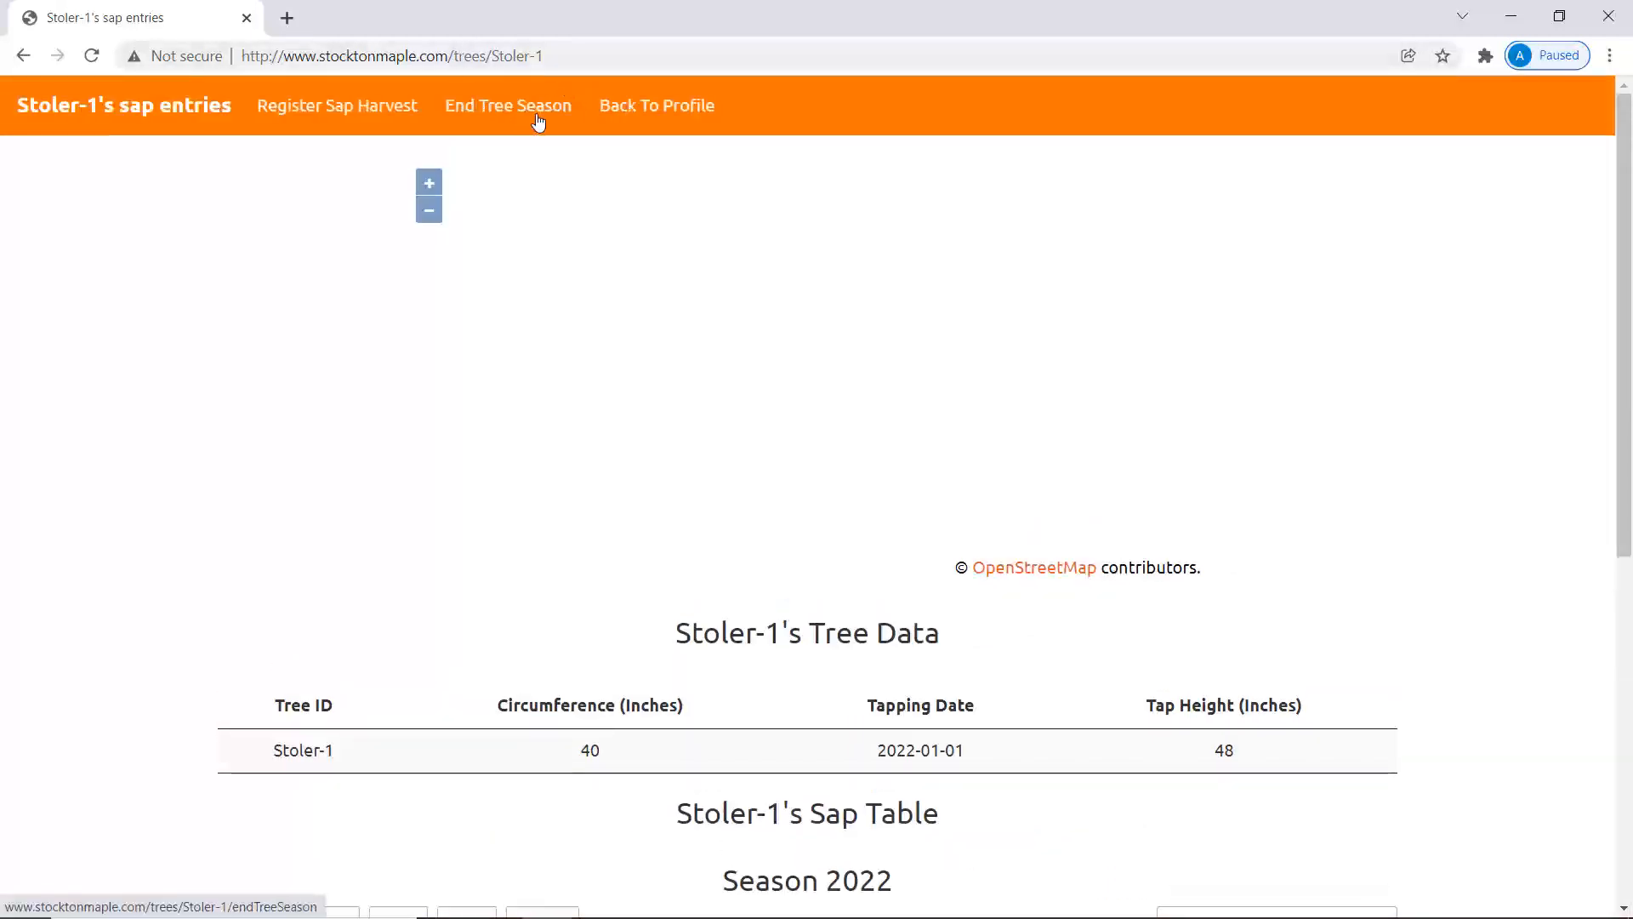
{"action": "left_click", "coordinate": [489, 108]}
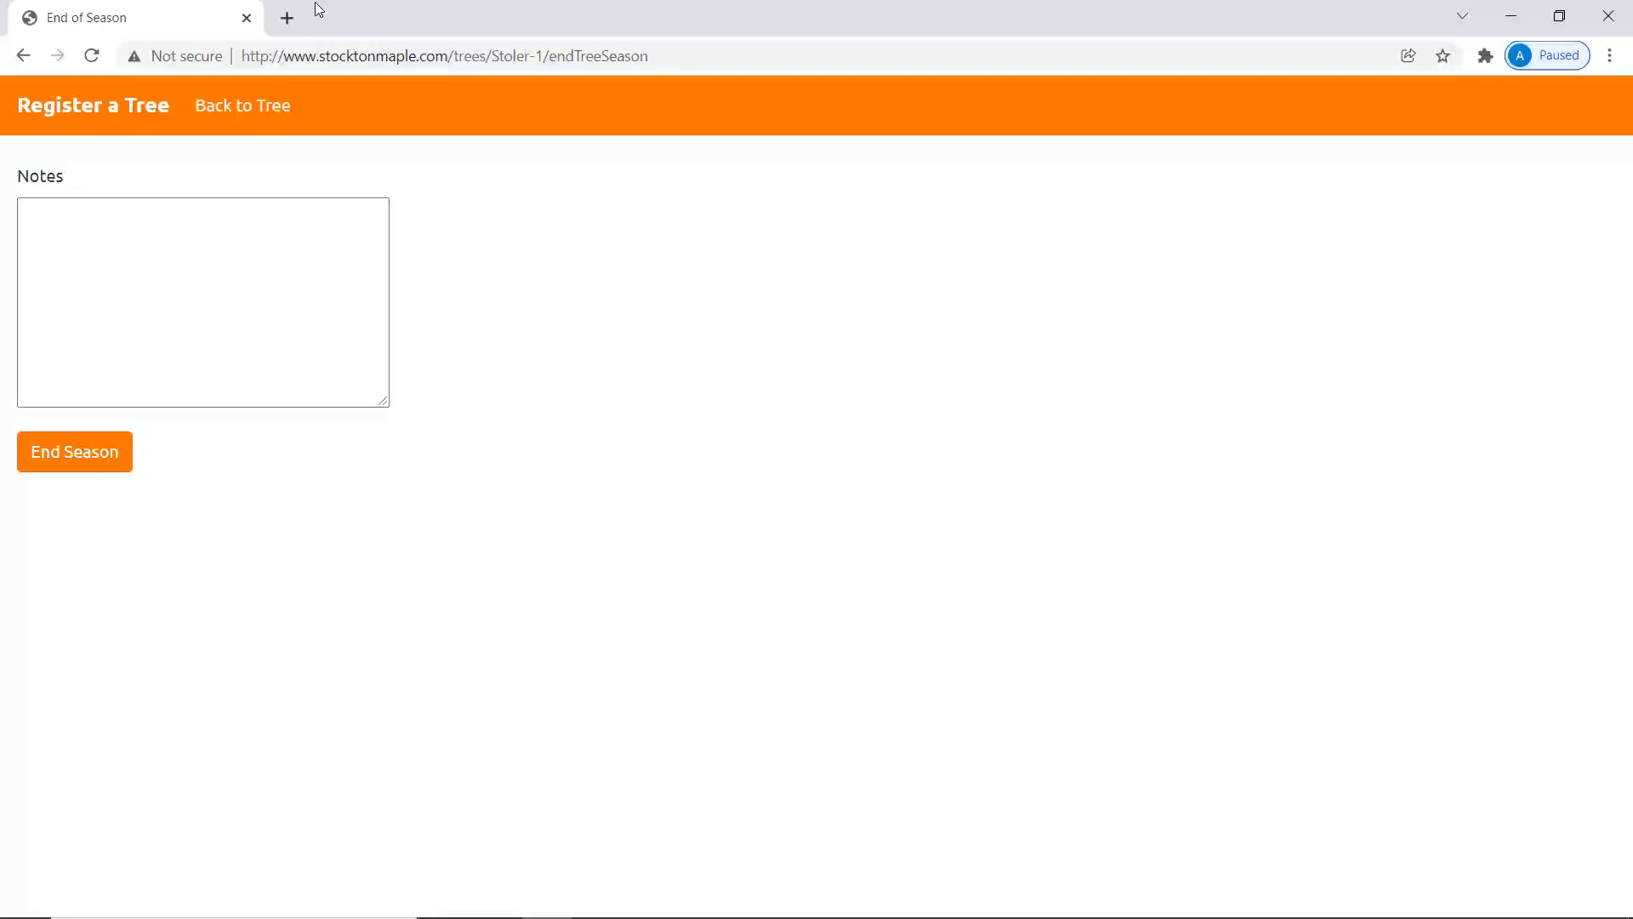
{"action": "left_click", "coordinate": [24, 56]}
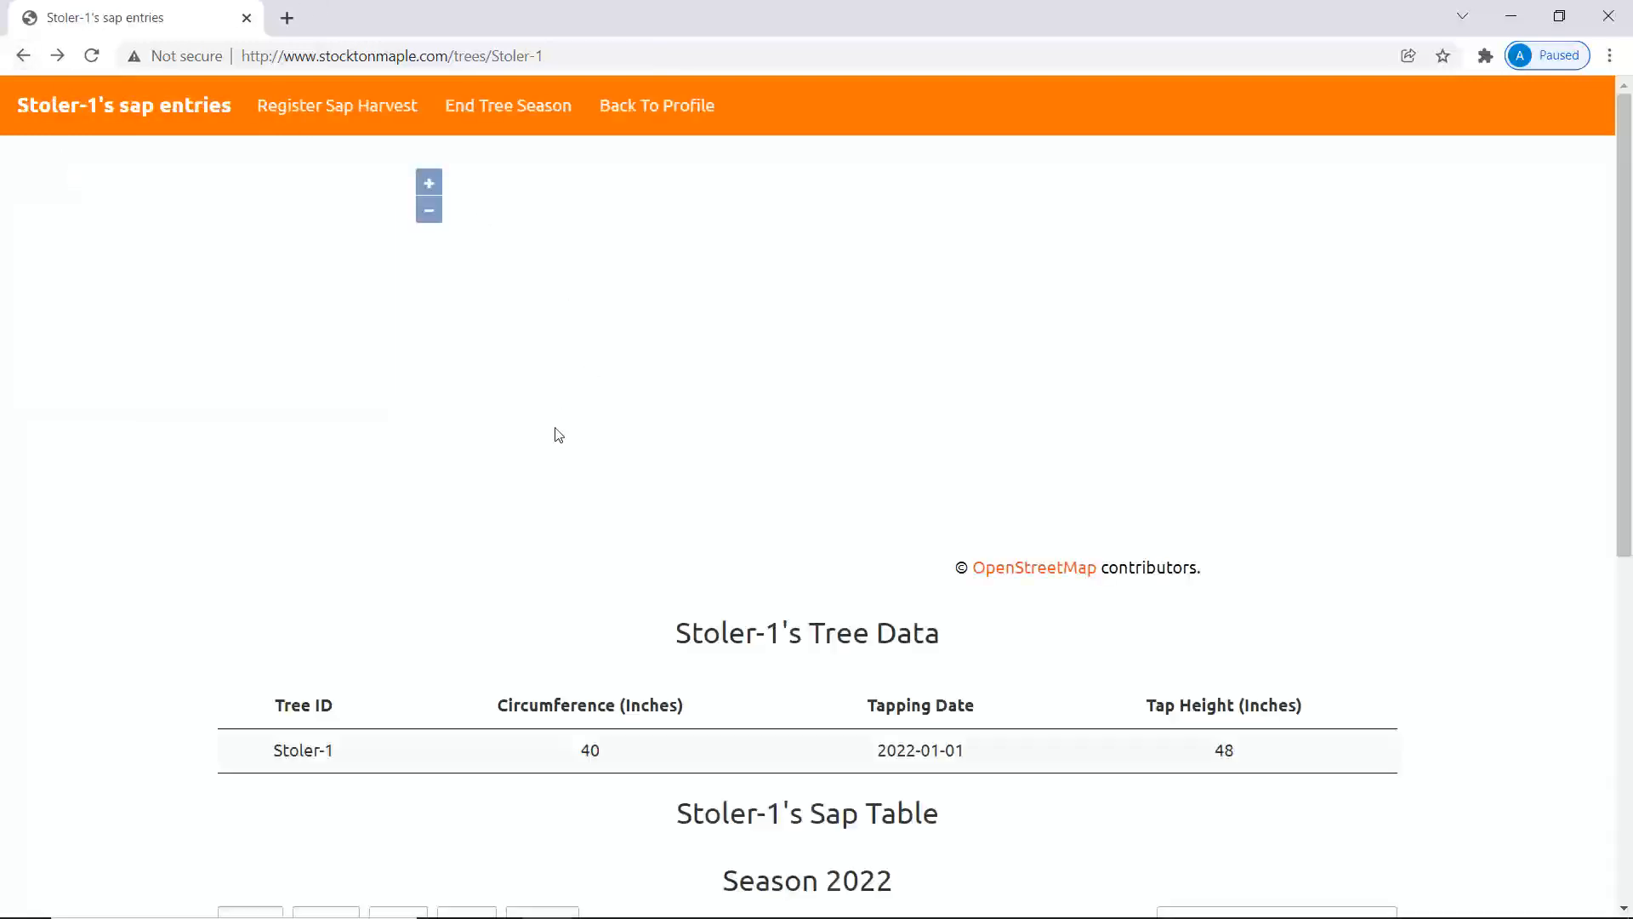
{"action": "scroll", "coordinate": [922, 620], "scroll_direction": "down", "scroll_amount": 6}
{"action": "scroll", "coordinate": [924, 625], "scroll_direction": "down", "scroll_amount": 1}
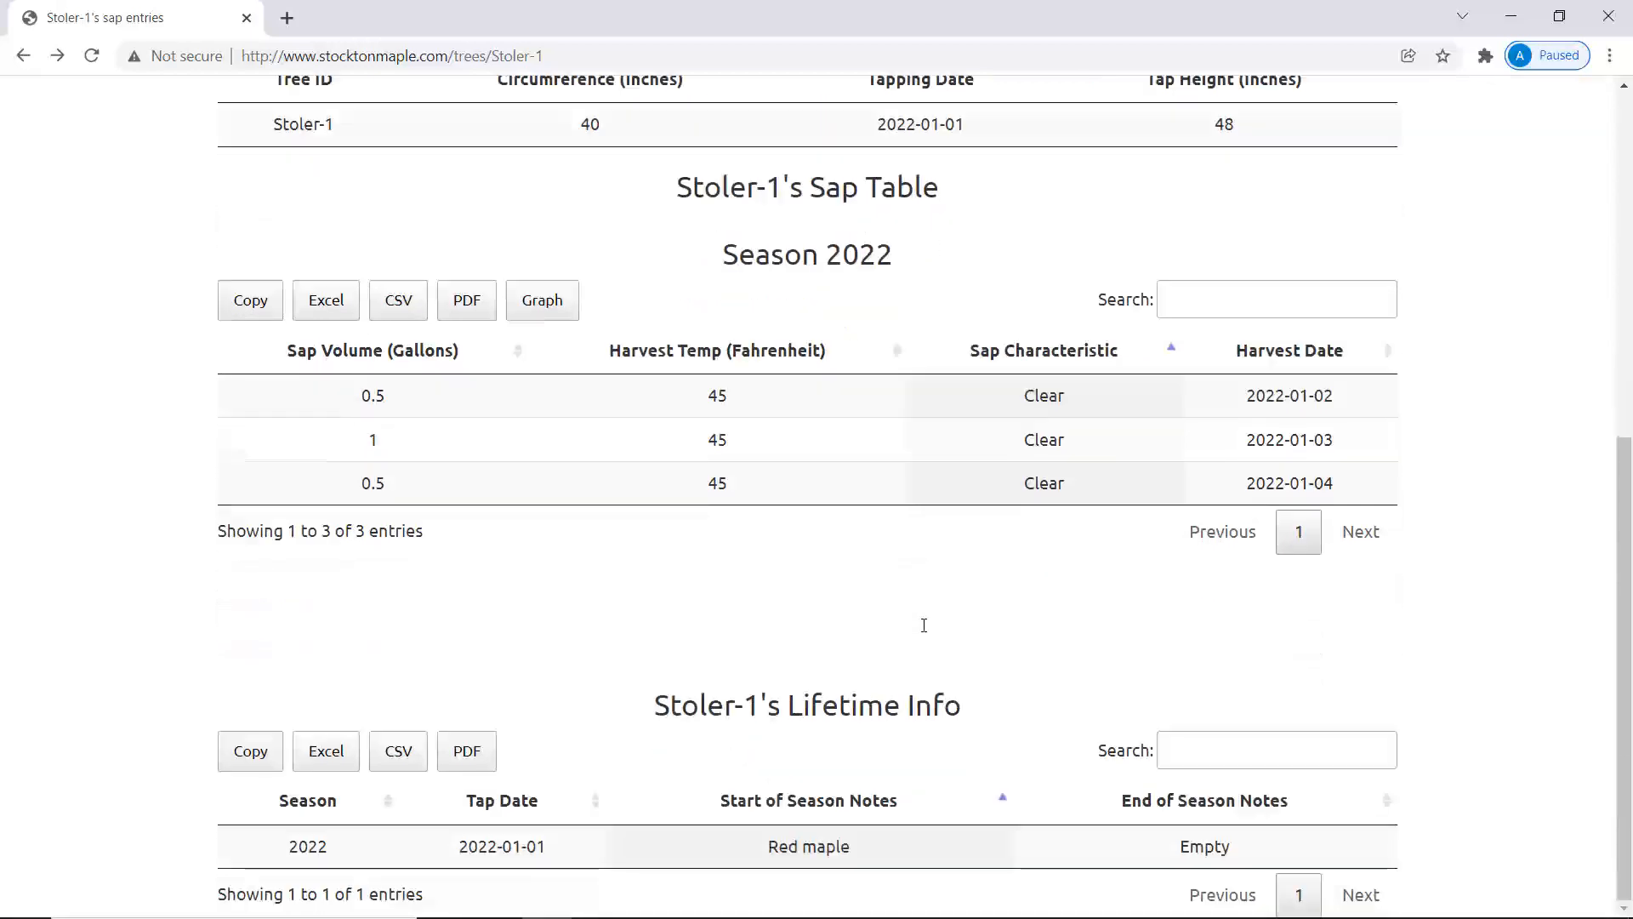
{"action": "scroll", "coordinate": [924, 625], "scroll_direction": "up", "scroll_amount": 7}
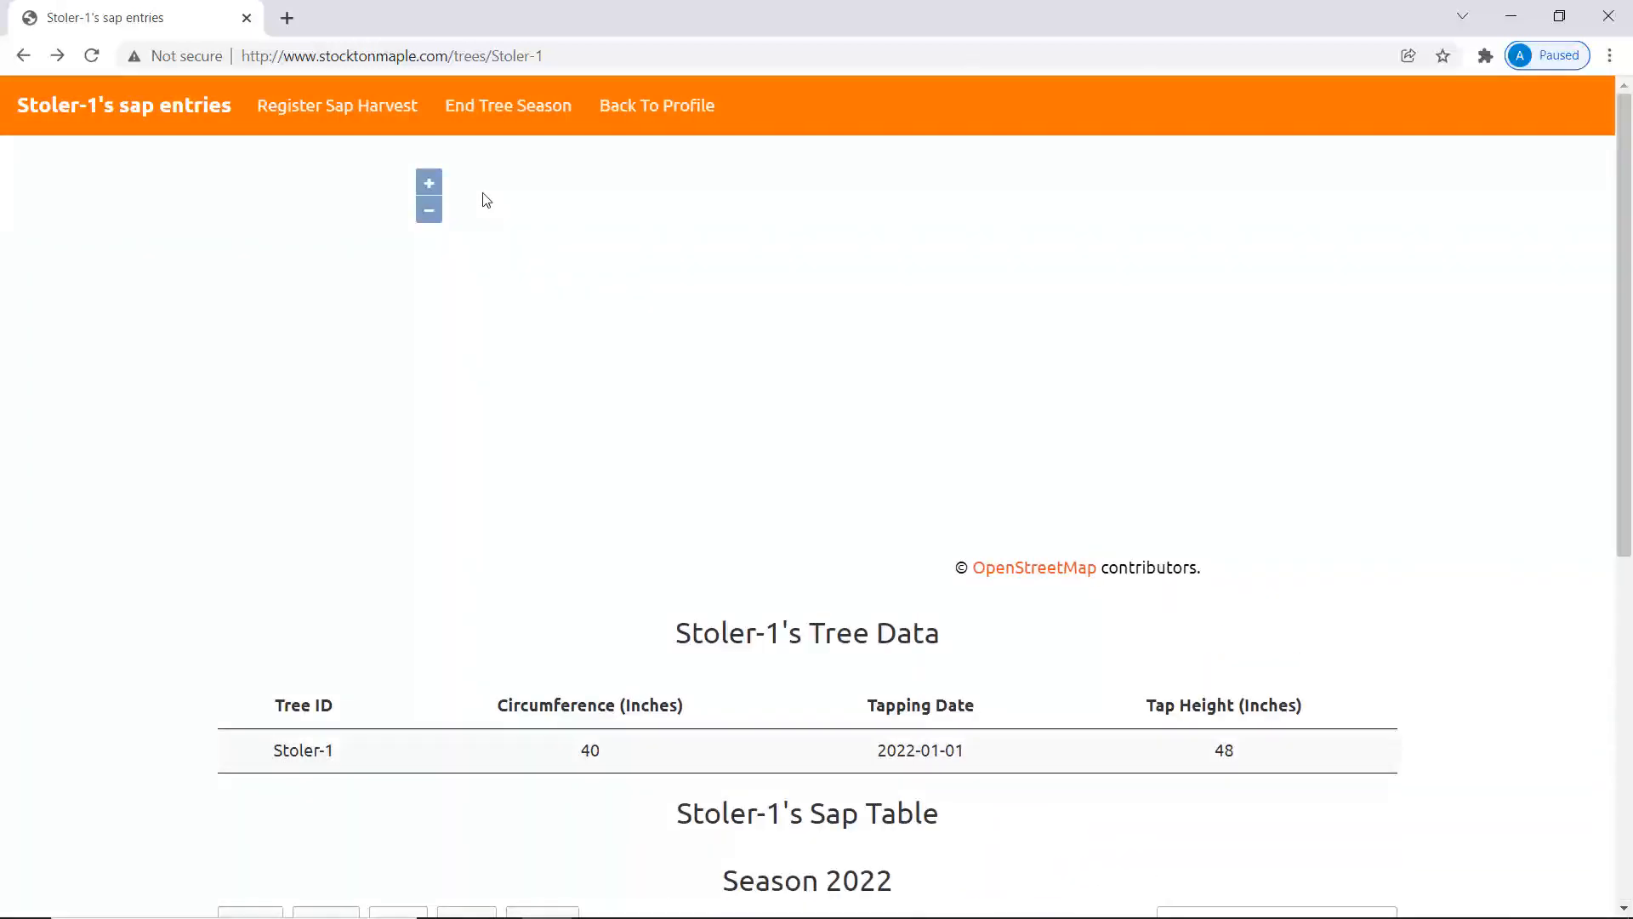
Open the Syrup Processing form and enter 5 syrup, 30 sap processed, 5 lost.
{"action": "left_click", "coordinate": [697, 111]}
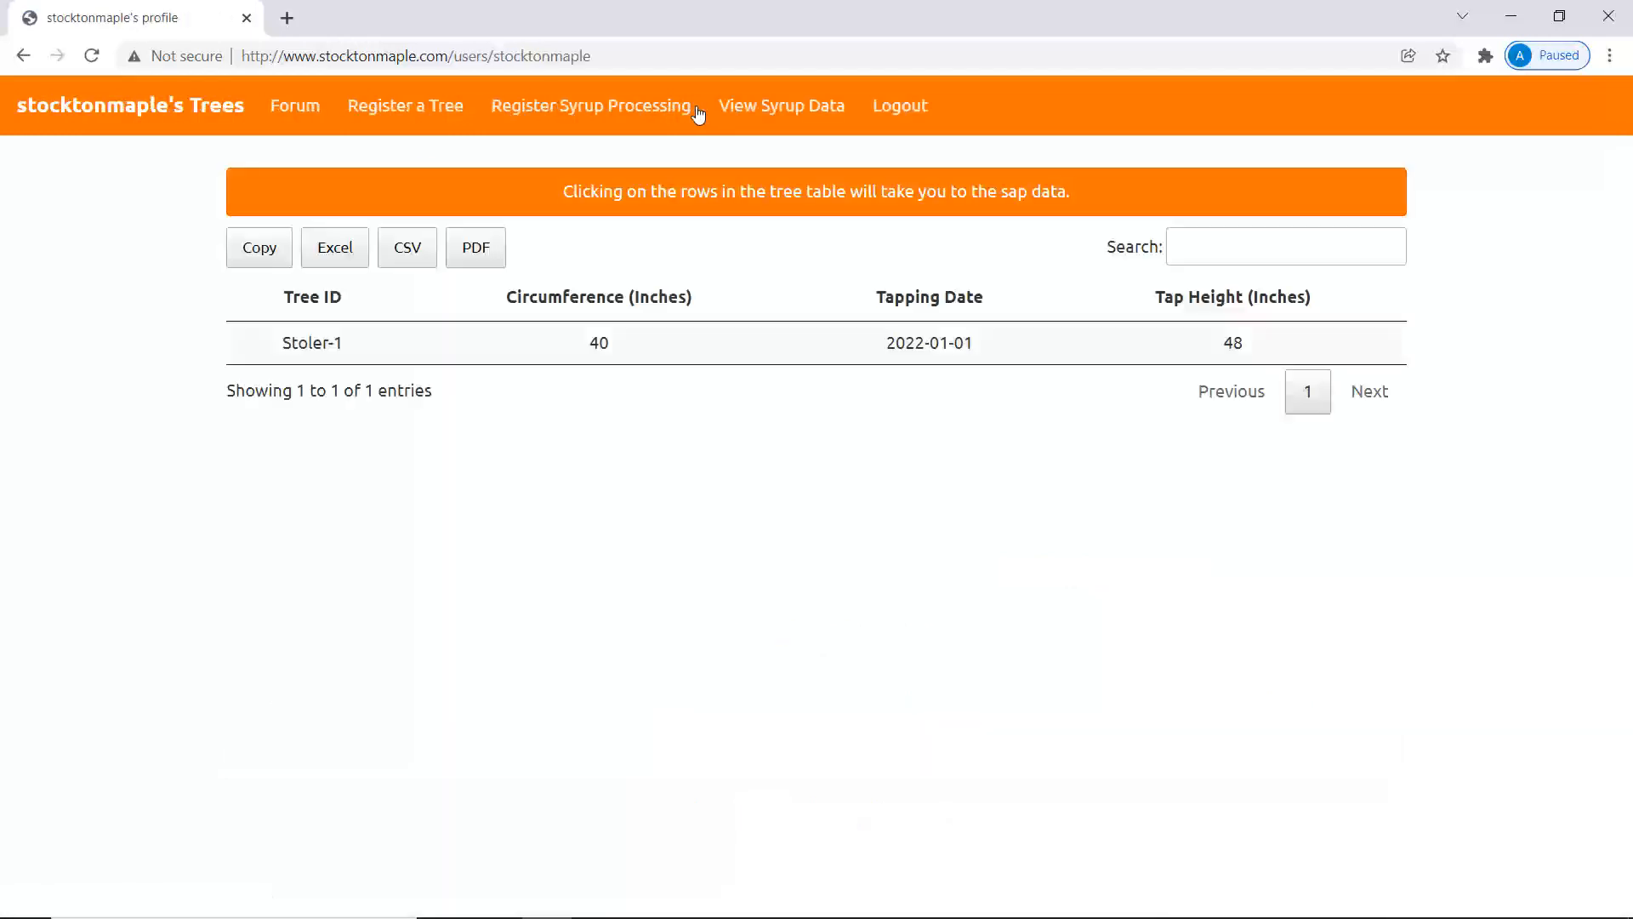
{"action": "left_click", "coordinate": [638, 113]}
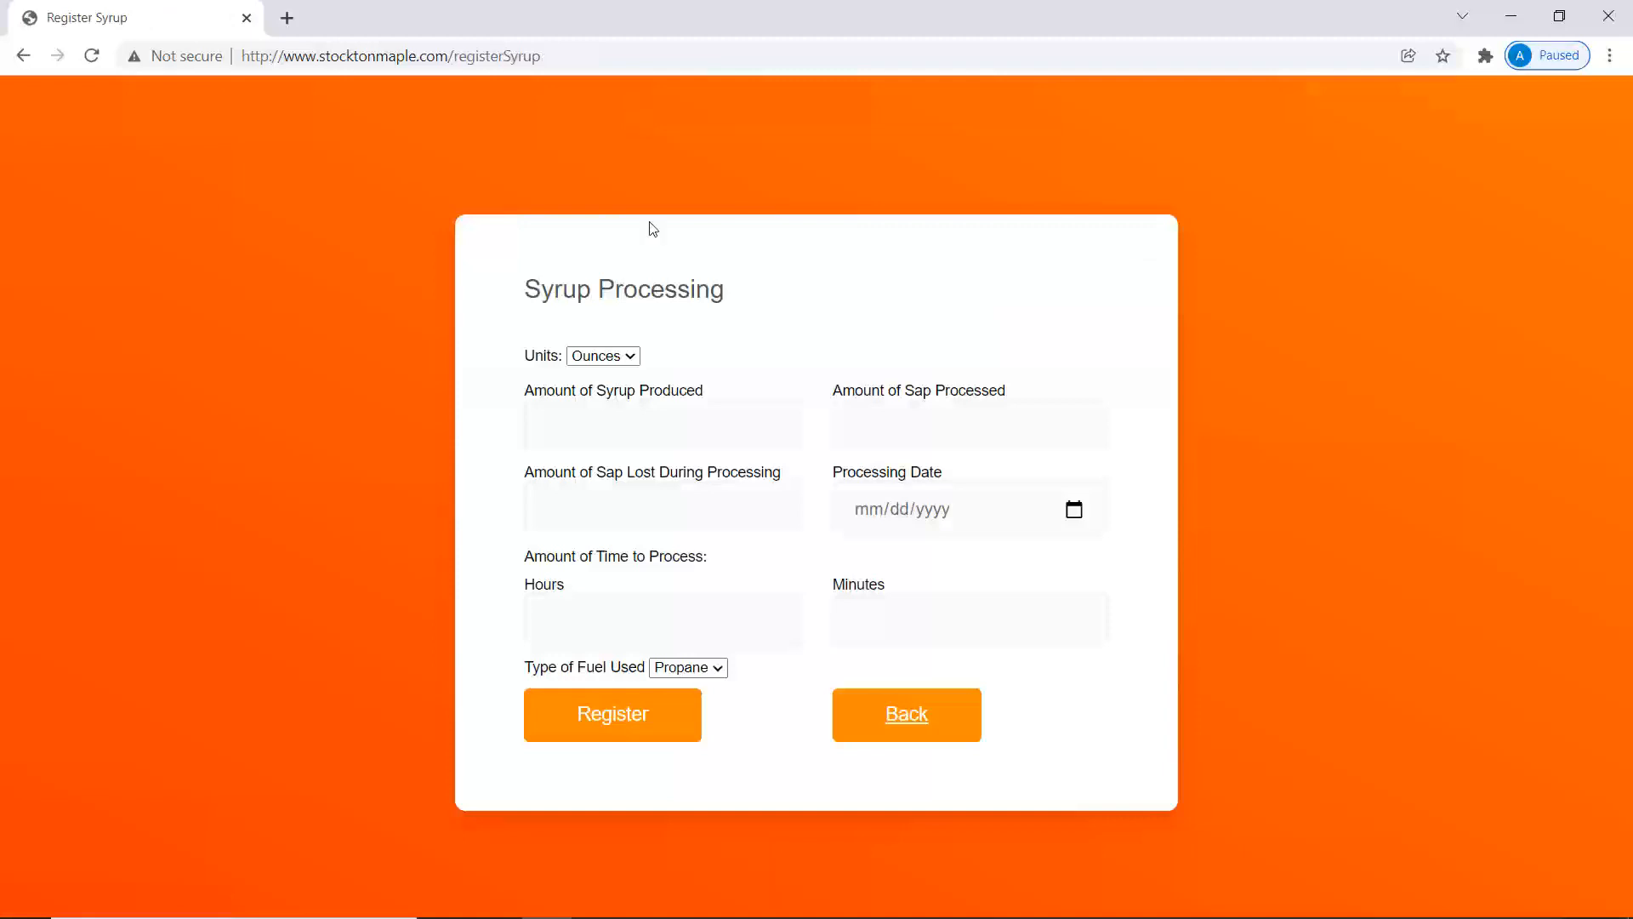
{"action": "left_click", "coordinate": [648, 427]}
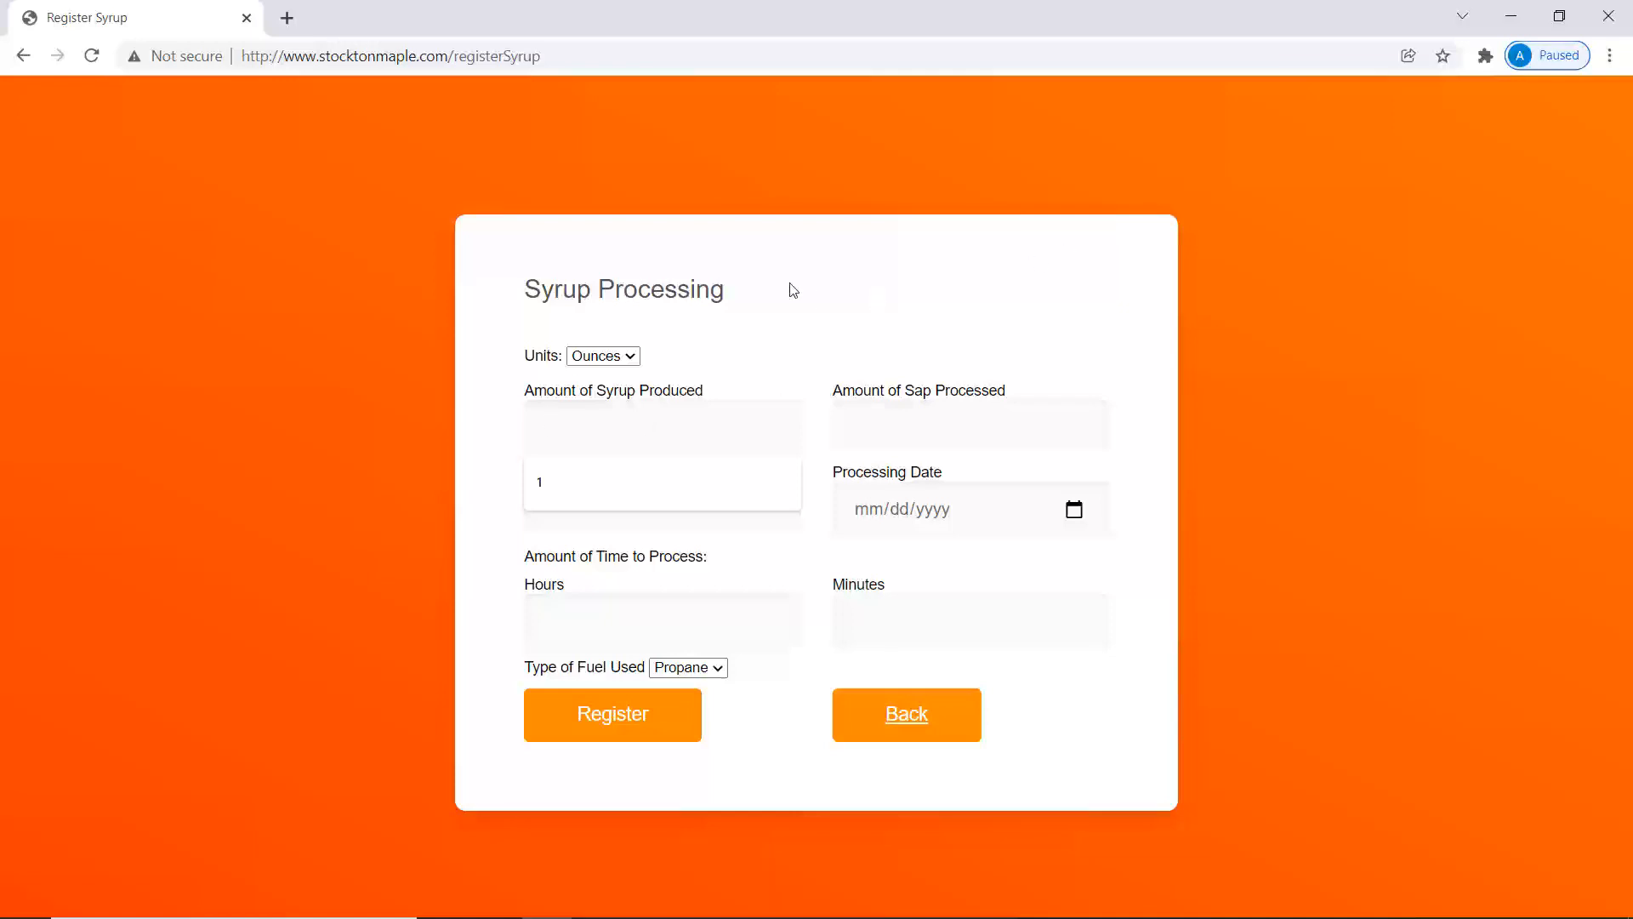
{"action": "type", "text": "5"}
{"action": "left_click", "coordinate": [920, 426]}
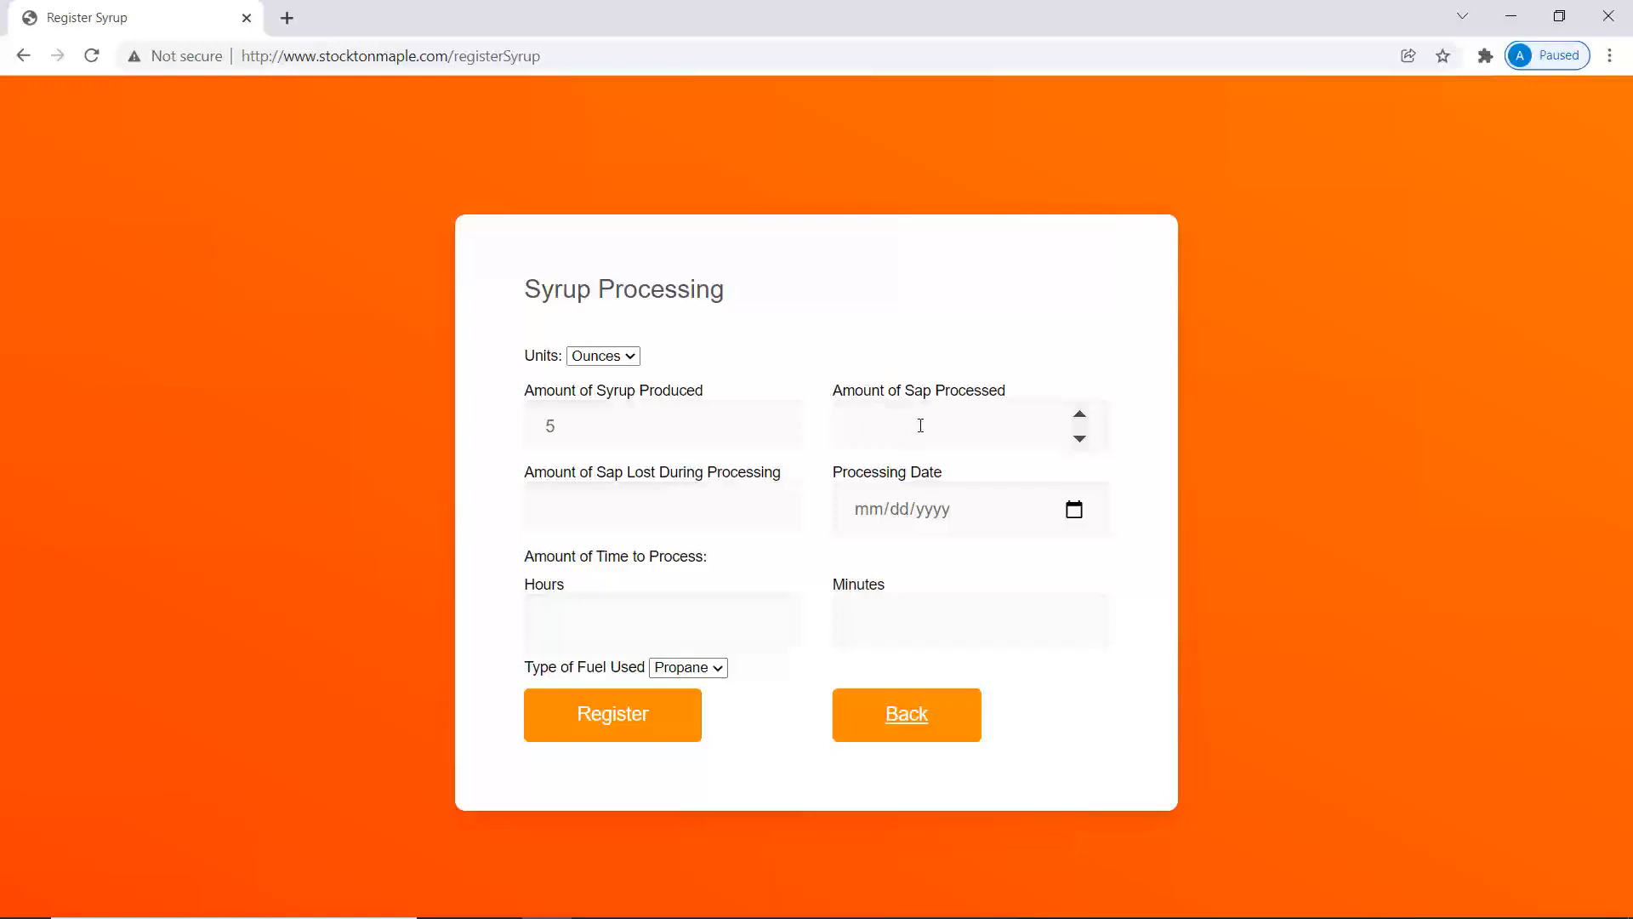
{"action": "type", "text": "30"}
{"action": "left_click", "coordinate": [666, 493]}
{"action": "type", "text": "5"}
Set date 01/07/2022, 5 hours 0 minutes, choose a fuel type, and register the entry.
{"action": "left_click", "coordinate": [1073, 516]}
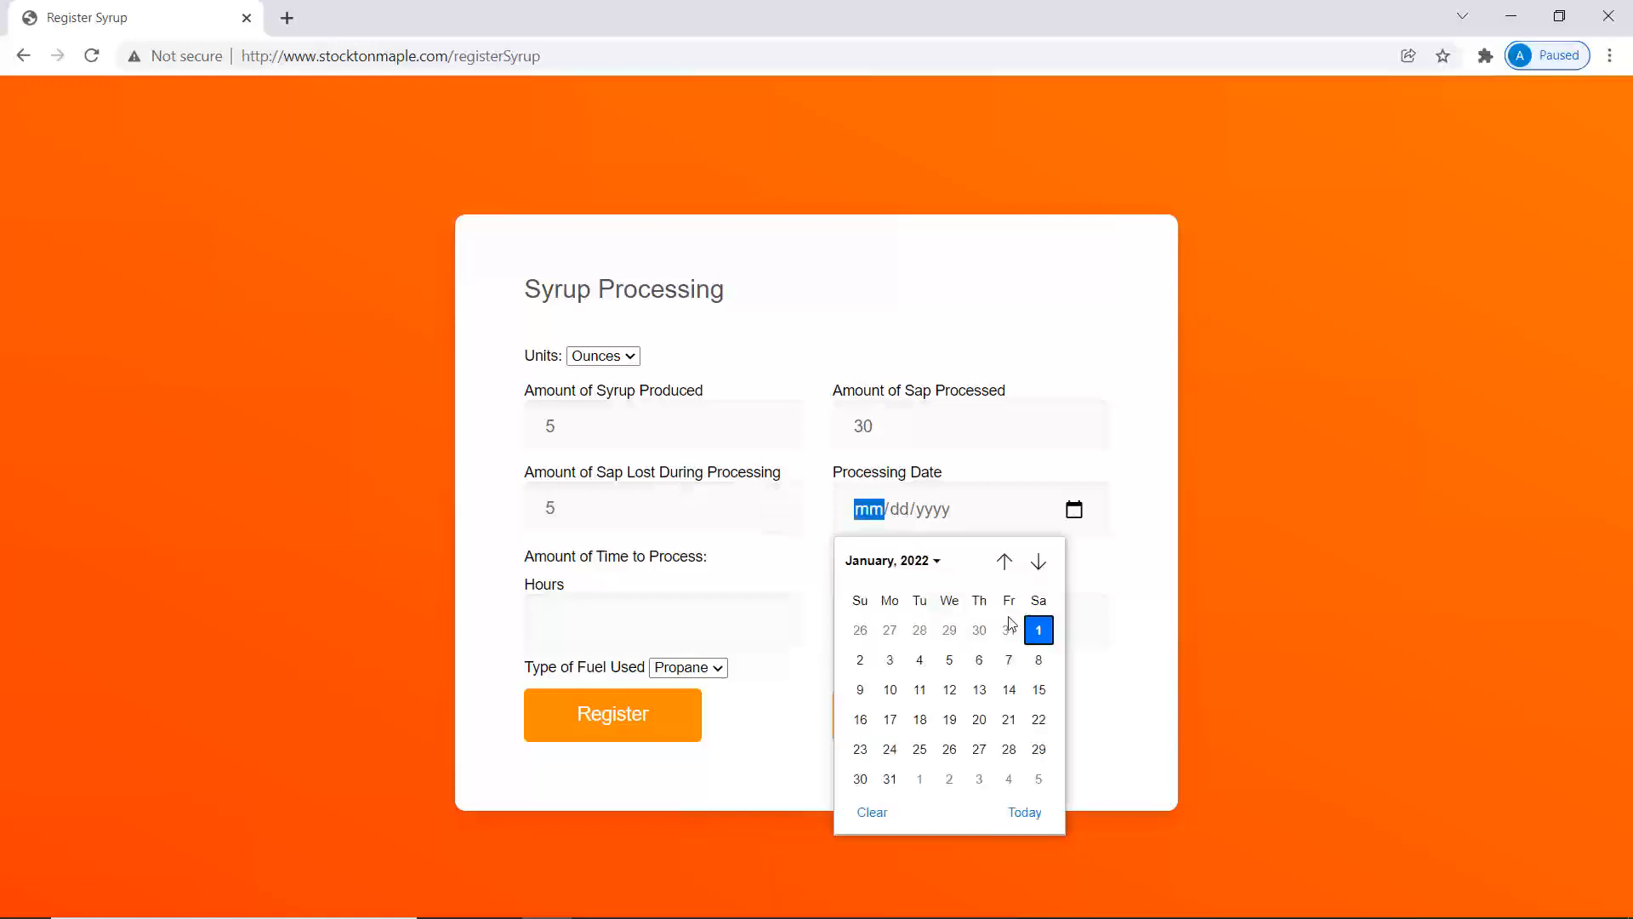
{"action": "left_click", "coordinate": [1008, 660]}
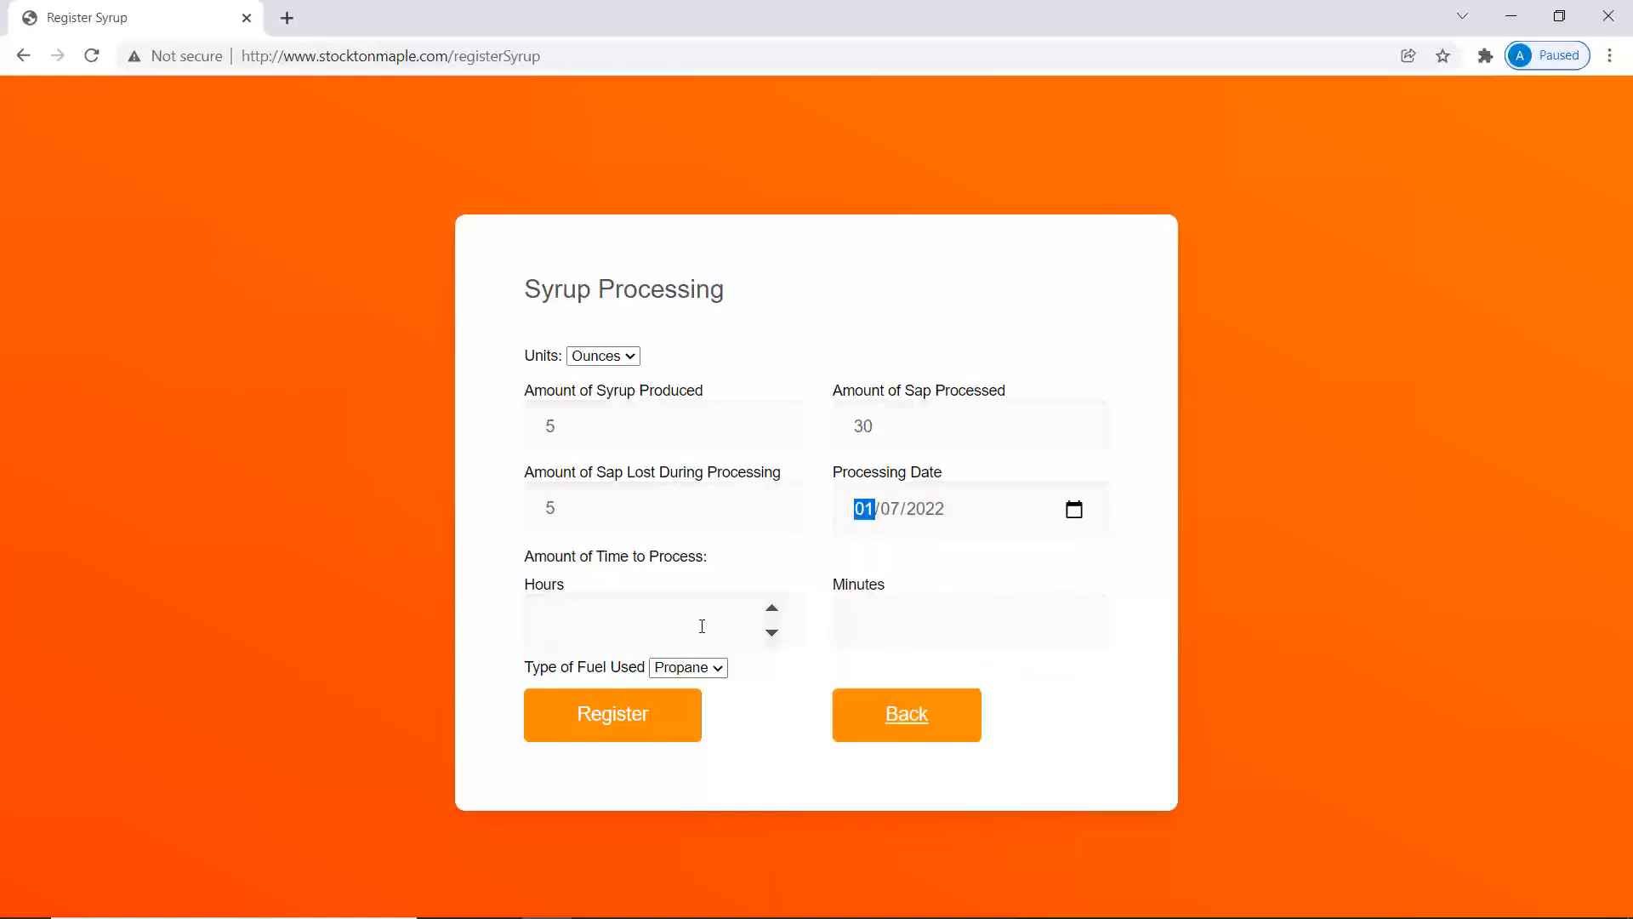
{"action": "left_click", "coordinate": [702, 627]}
{"action": "type", "text": "5"}
{"action": "left_click", "coordinate": [638, 728]}
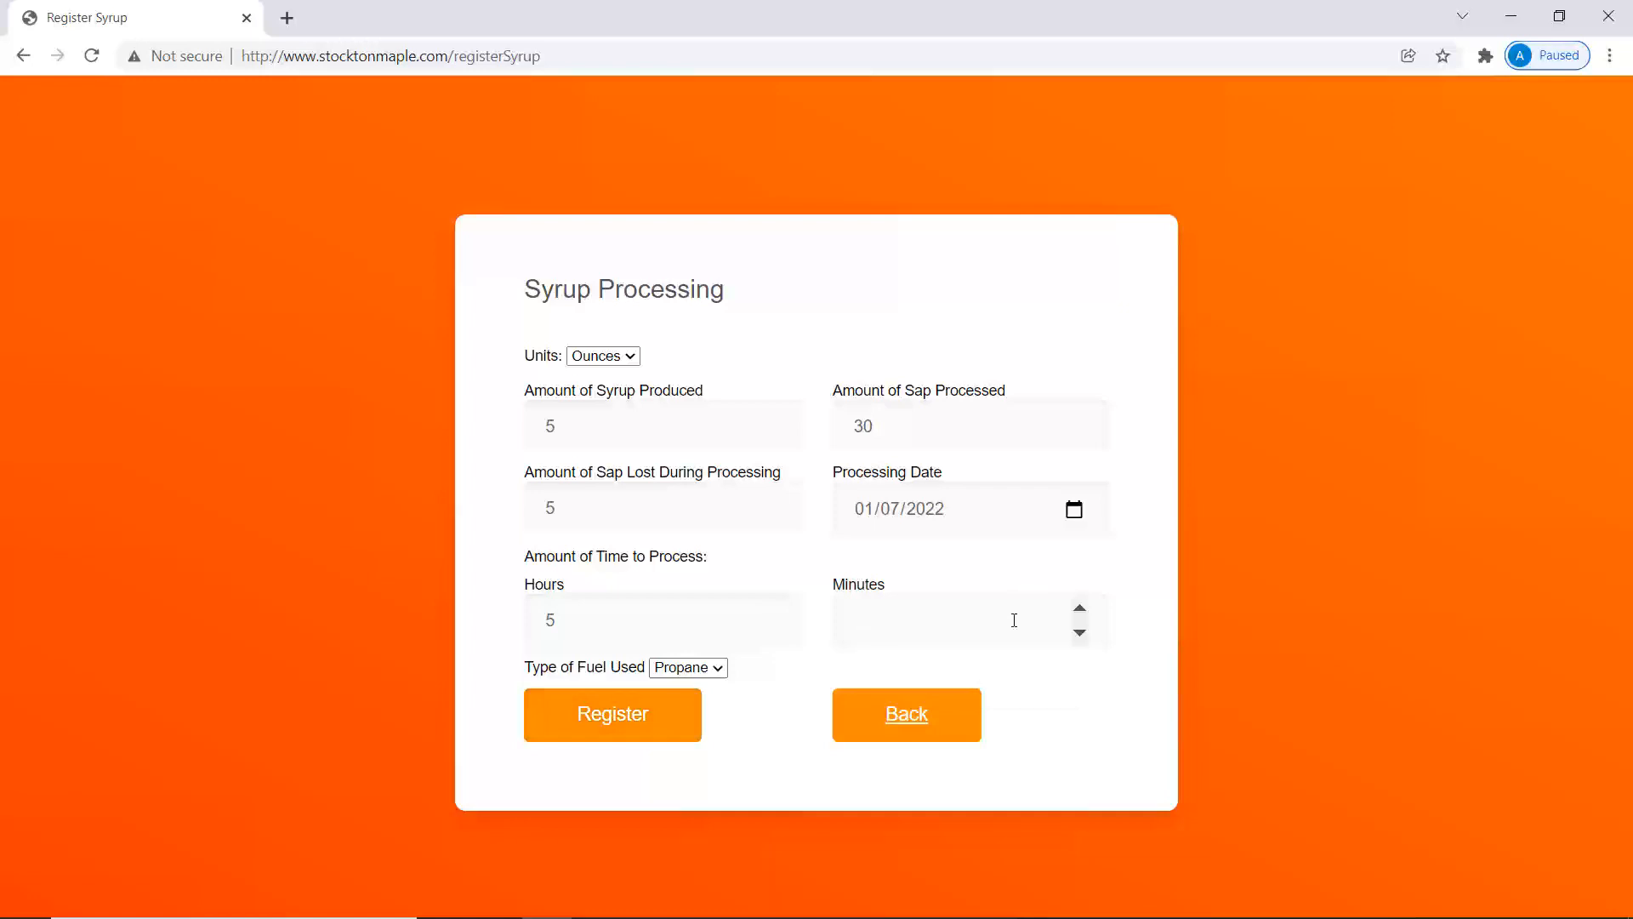
{"action": "type", "text": "0"}
{"action": "left_click", "coordinate": [721, 675]}
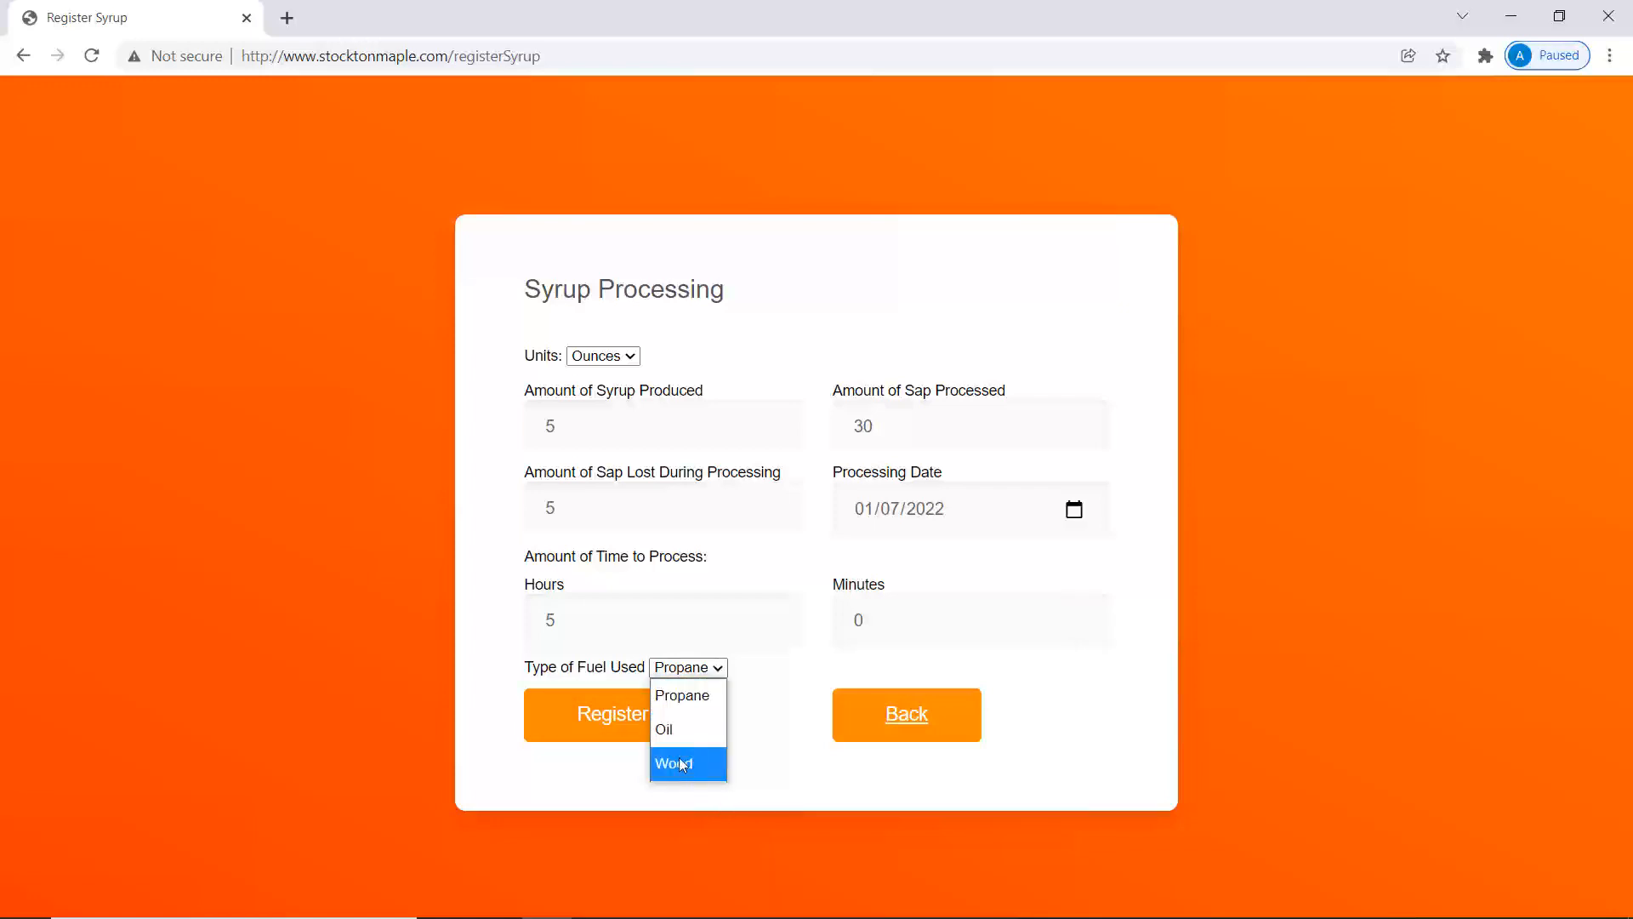
{"action": "left_click", "coordinate": [621, 737]}
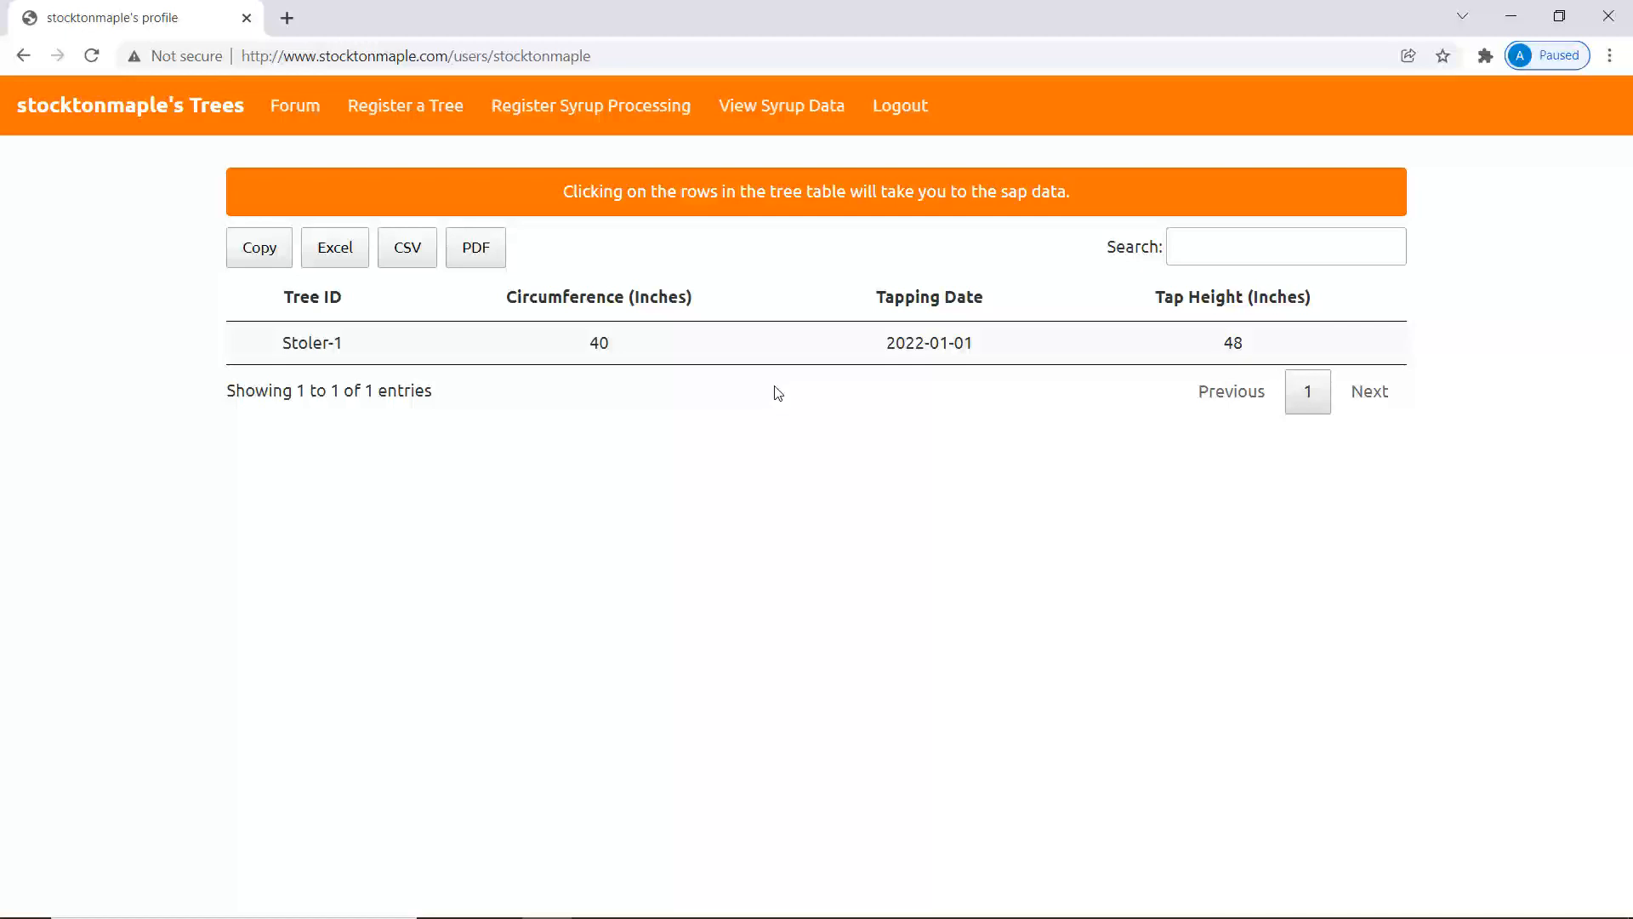
Sign out of The Maple Project, leaving its public home page with the Login link showing.
{"action": "left_click", "coordinate": [900, 120]}
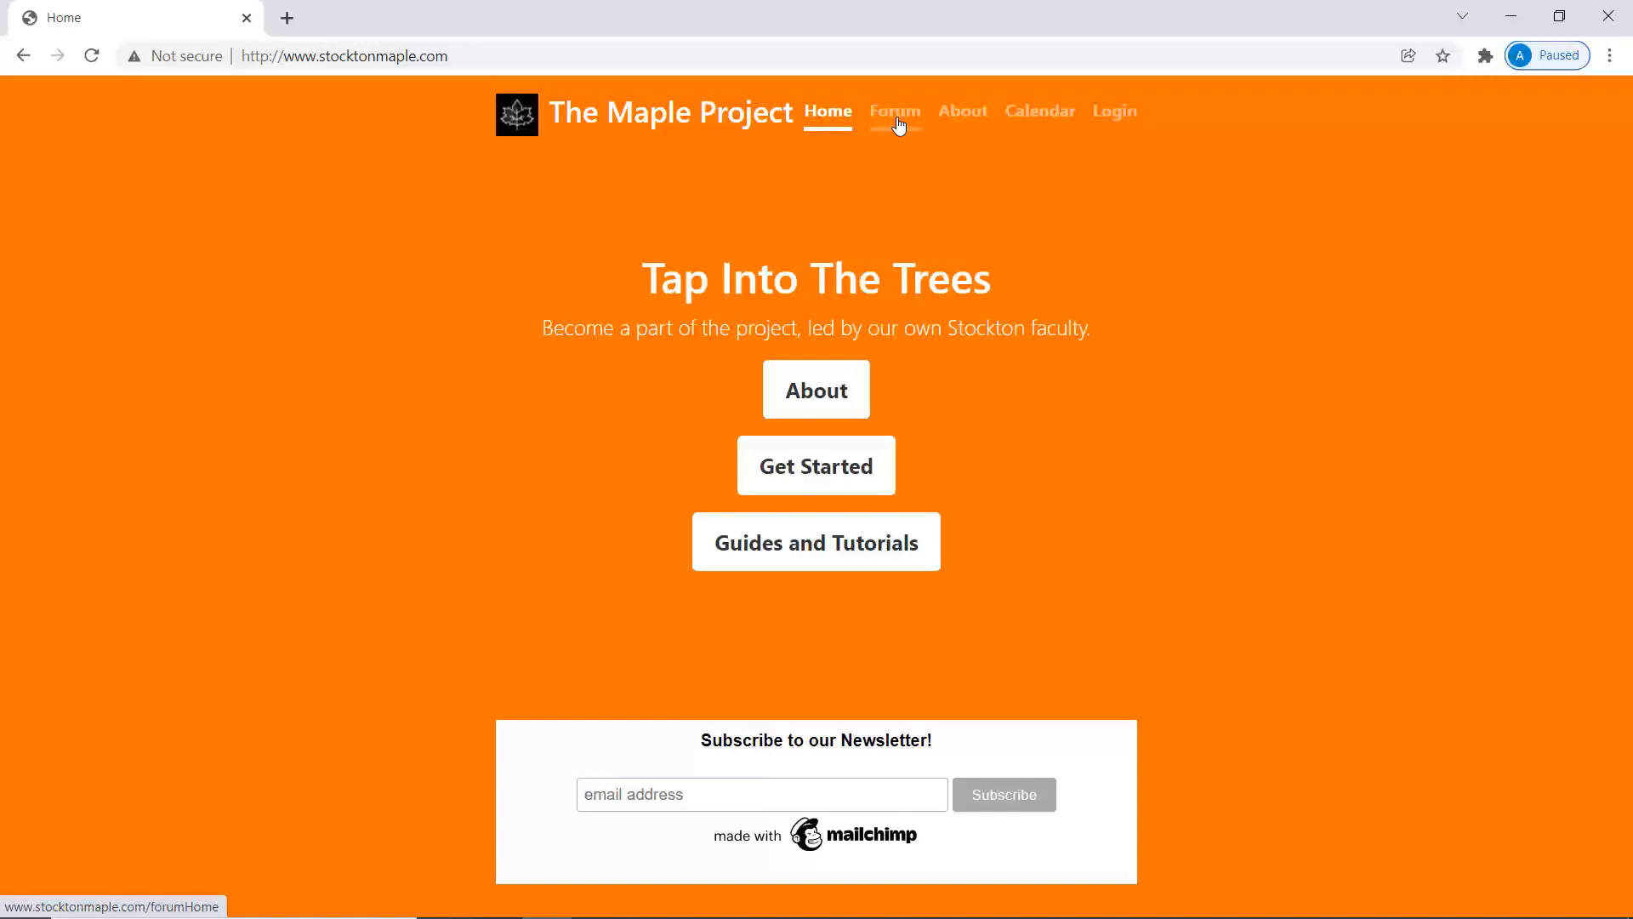
{"action": "key", "text": "alt+Tab"}
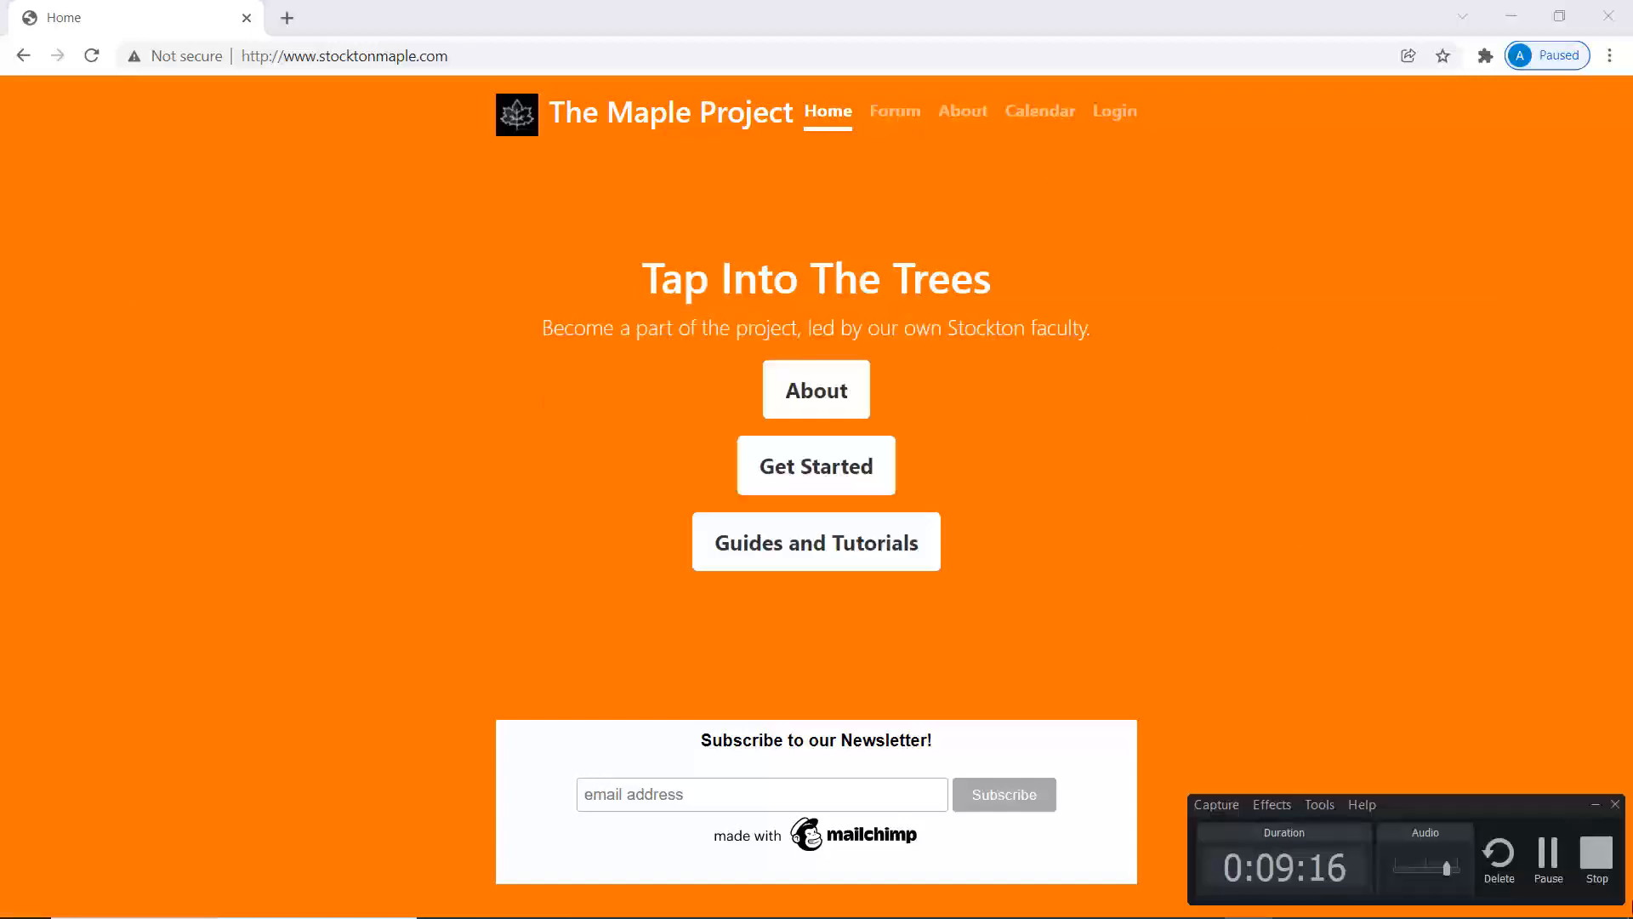